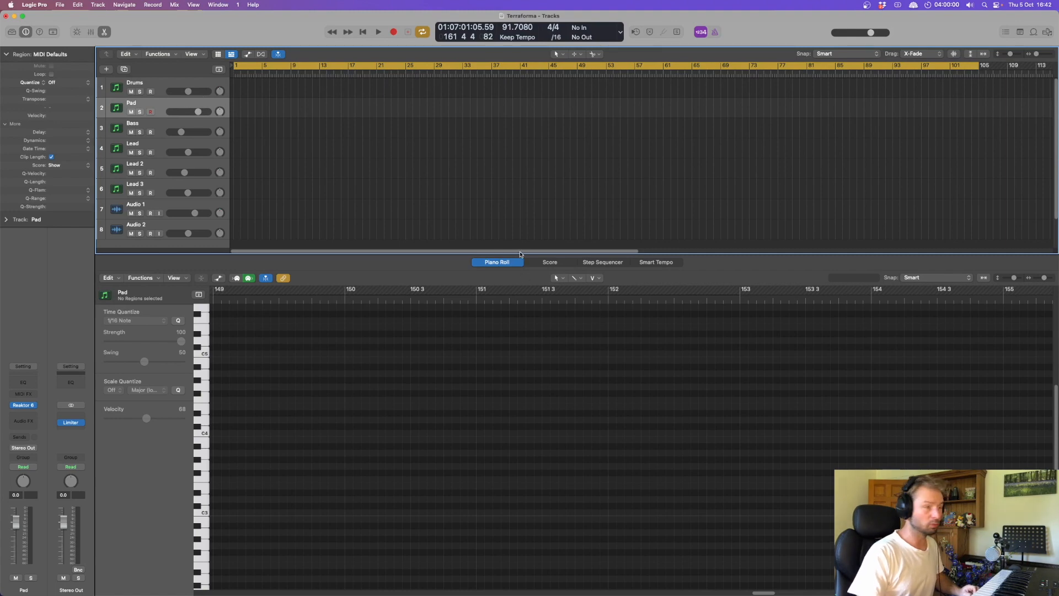
# Open the first Pad region at bar 129 in the Piano Roll and show the on-screen musical keyboard
pyautogui.moveTo(520, 252); pyautogui.dragTo(757, 261)
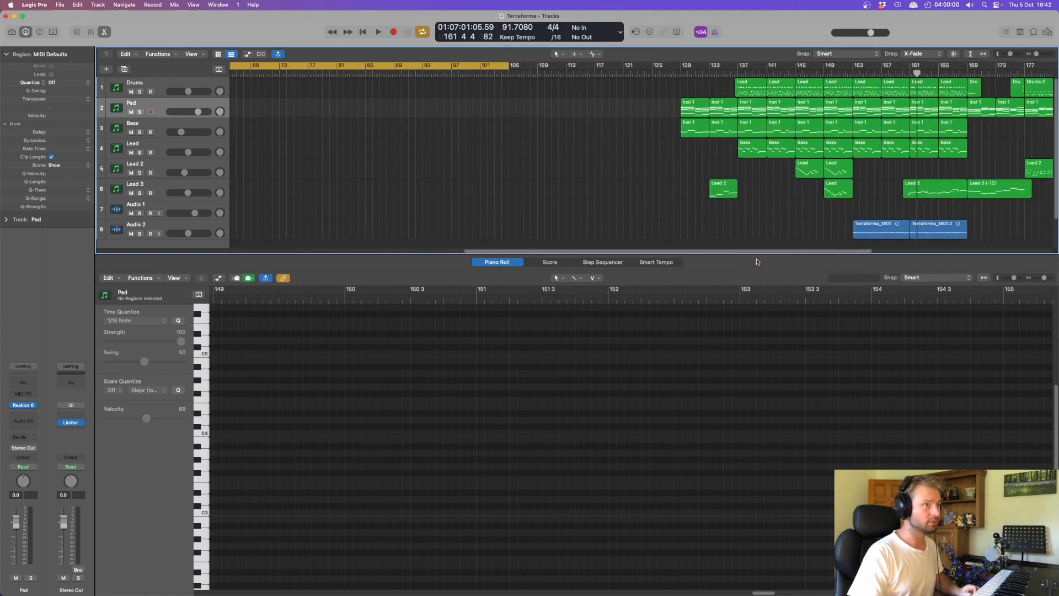
pyautogui.click(706, 110)
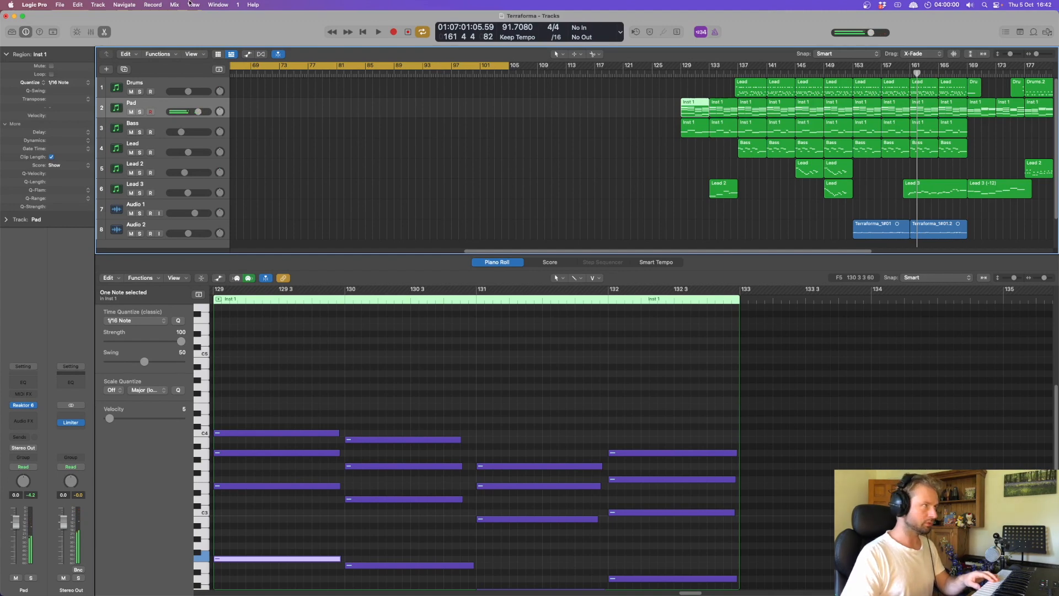
pyautogui.click(211, 3)
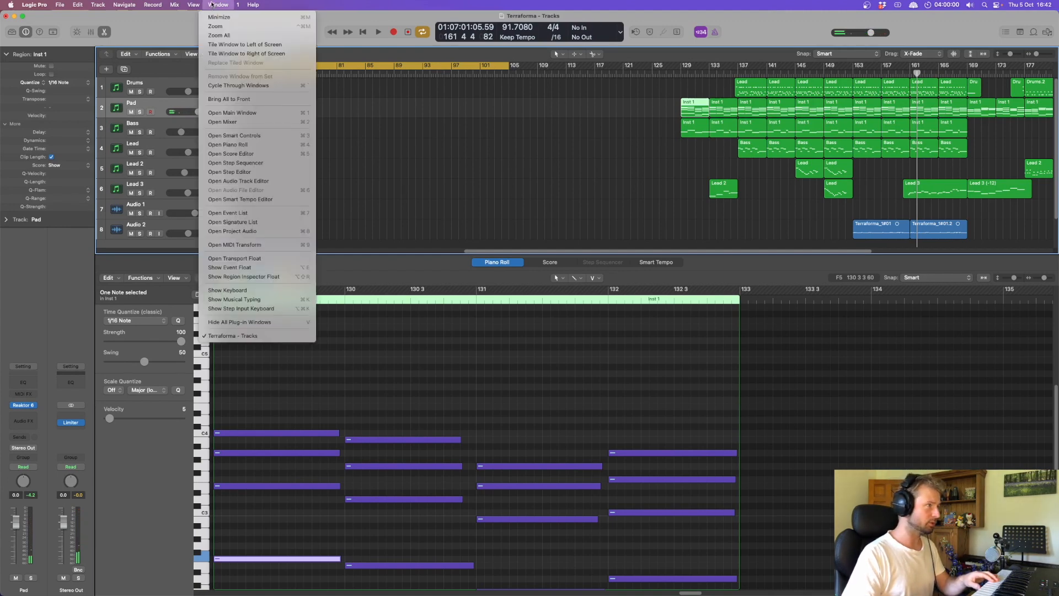
pyautogui.click(227, 290)
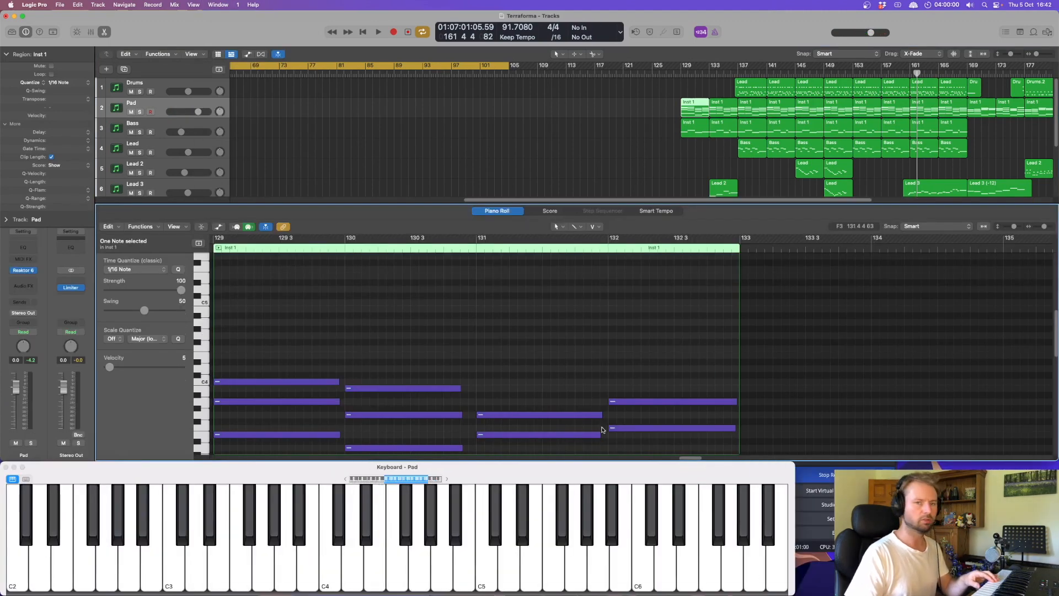
# Review the lower notes of the Pad region, then copy the region to bar 1 of the Pad track
pyautogui.scroll(-3, 554, 298)
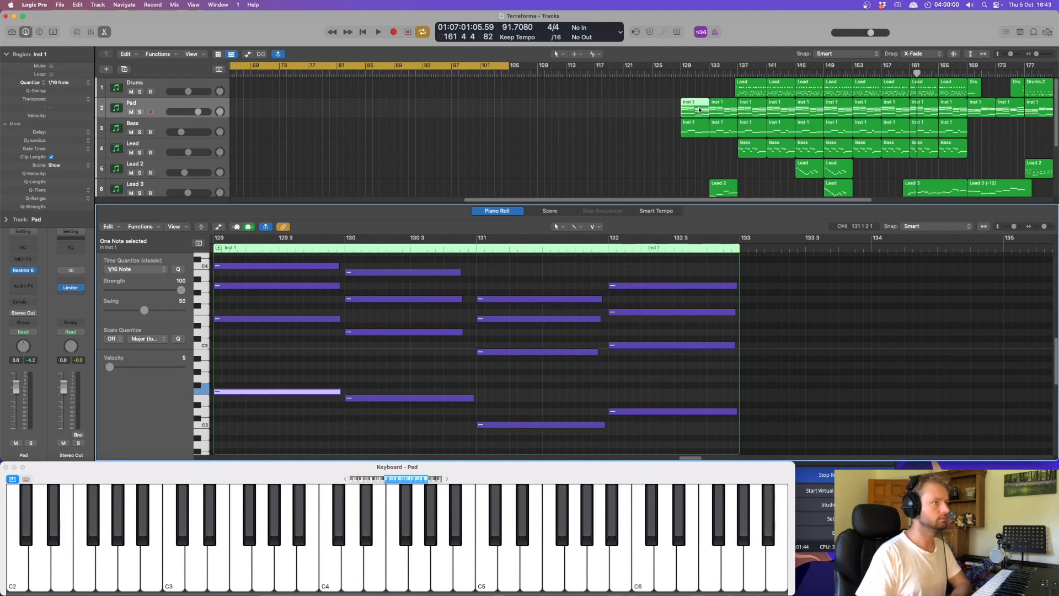
pyautogui.moveTo(698, 109); pyautogui.dragTo(219, 109)
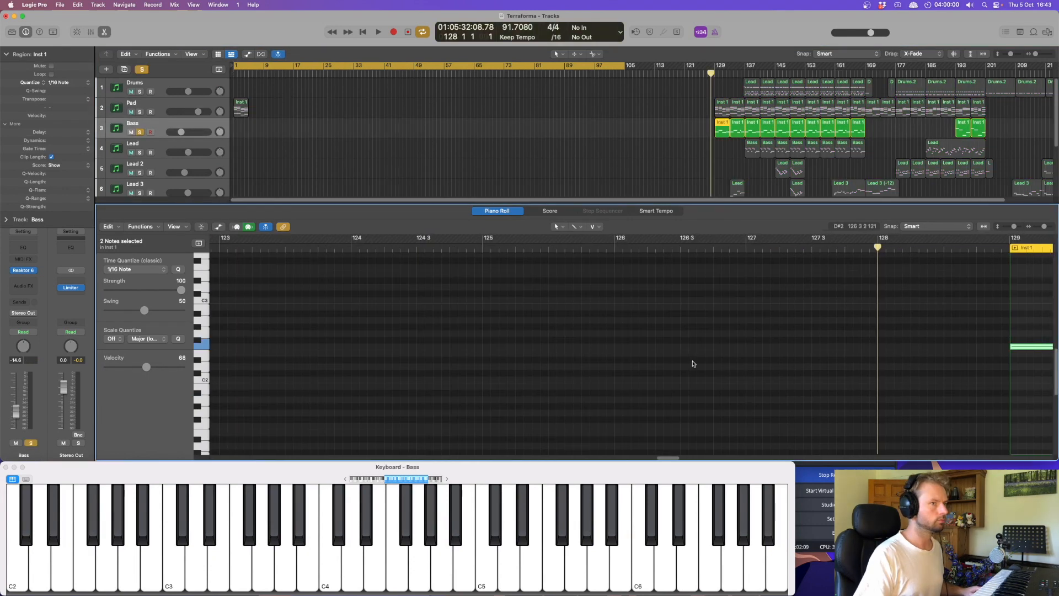
# Examine the notes of the first Bass region at bar 129 and play it back soloed
pyautogui.hscroll(10, 694, 365)
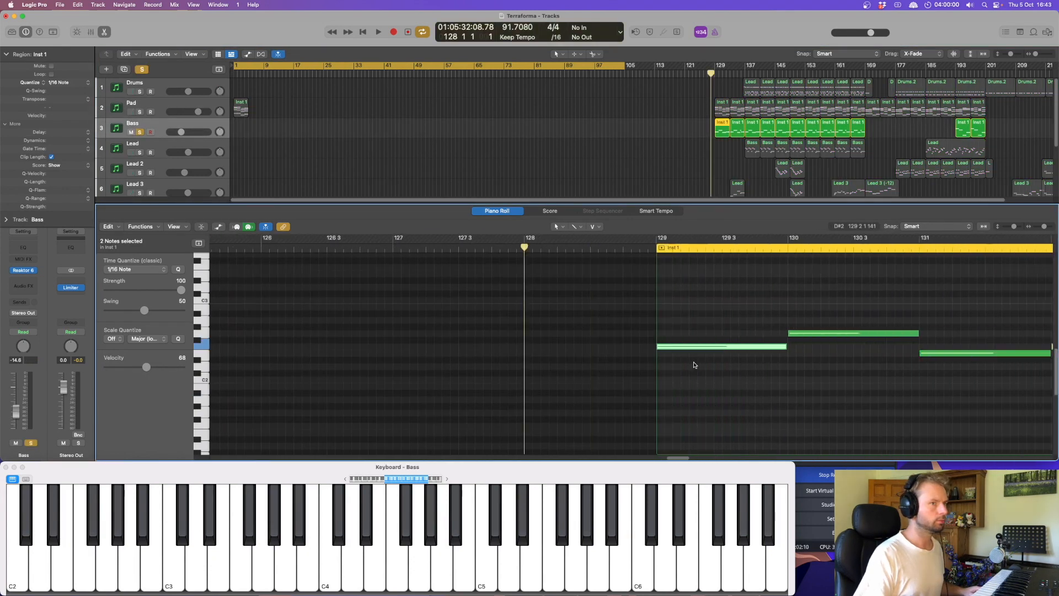
pyautogui.press('space')
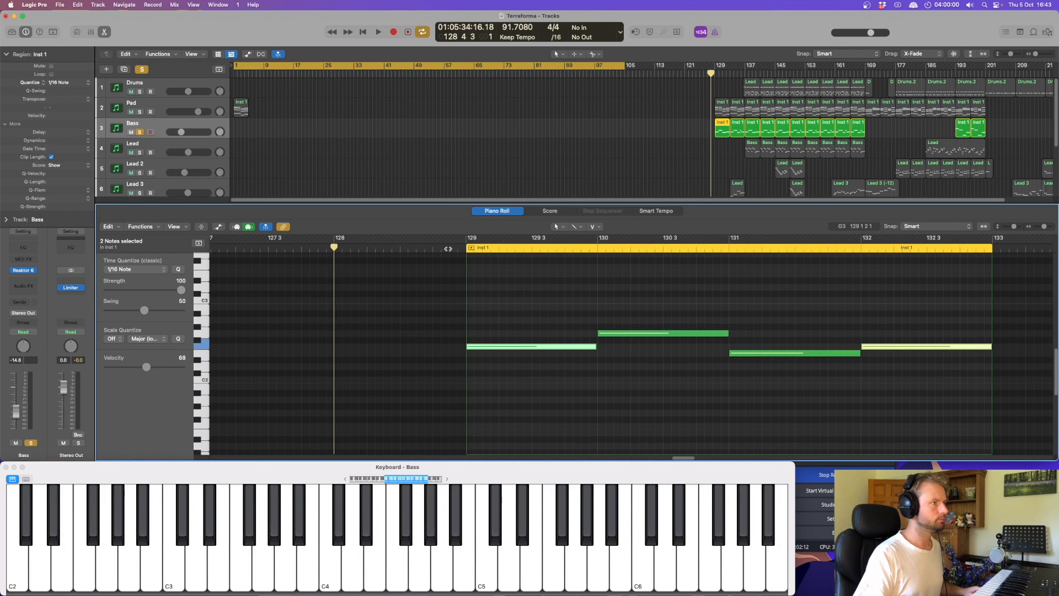
pyautogui.click(447, 250)
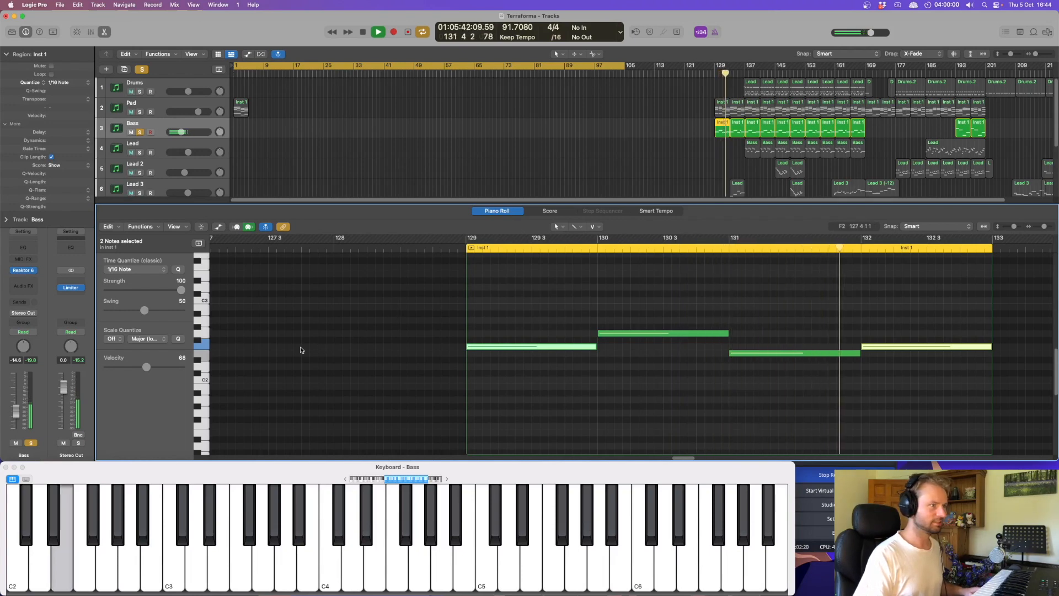
pyautogui.press('space')
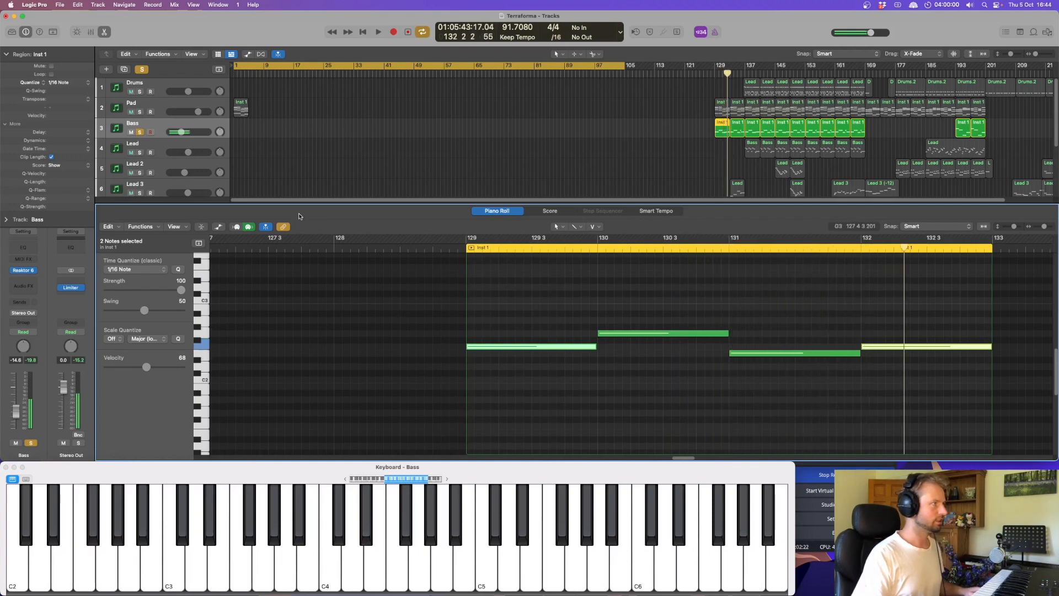
# With the Bass region copied to bar 1, cycle bars 1 to 5 and play it unsoloed together with the Pad
pyautogui.click(251, 65)
pyautogui.moveTo(235, 67); pyautogui.dragTo(247, 68)
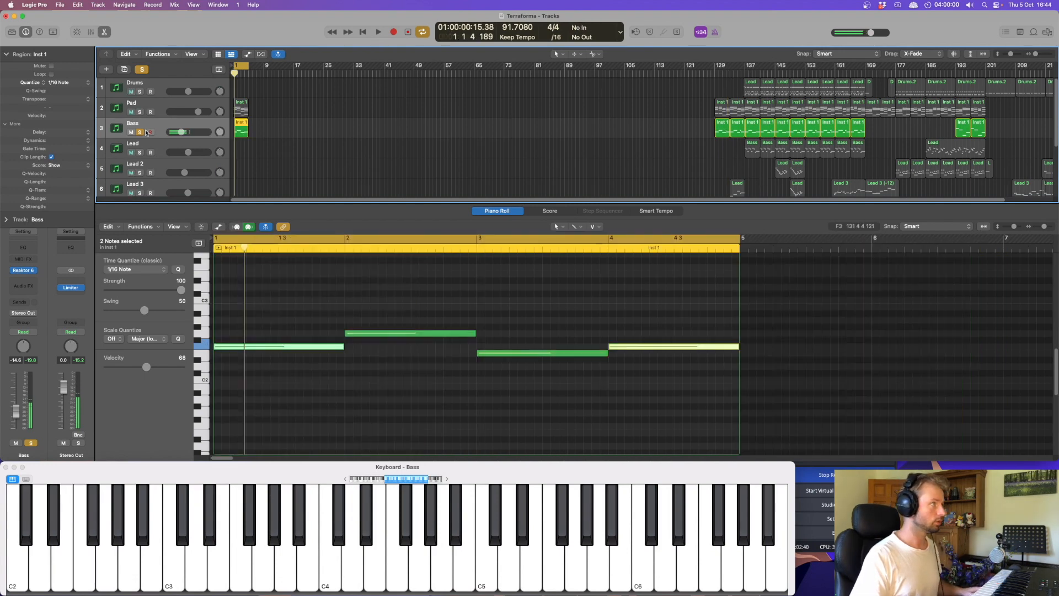
pyautogui.click(141, 132)
pyautogui.press('space')
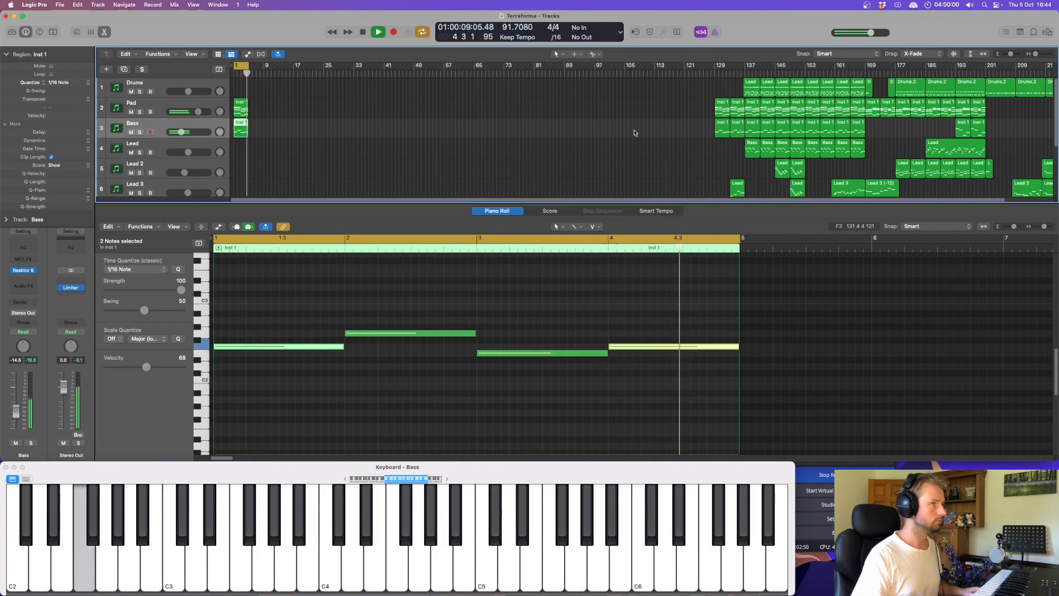
pyautogui.press('space')
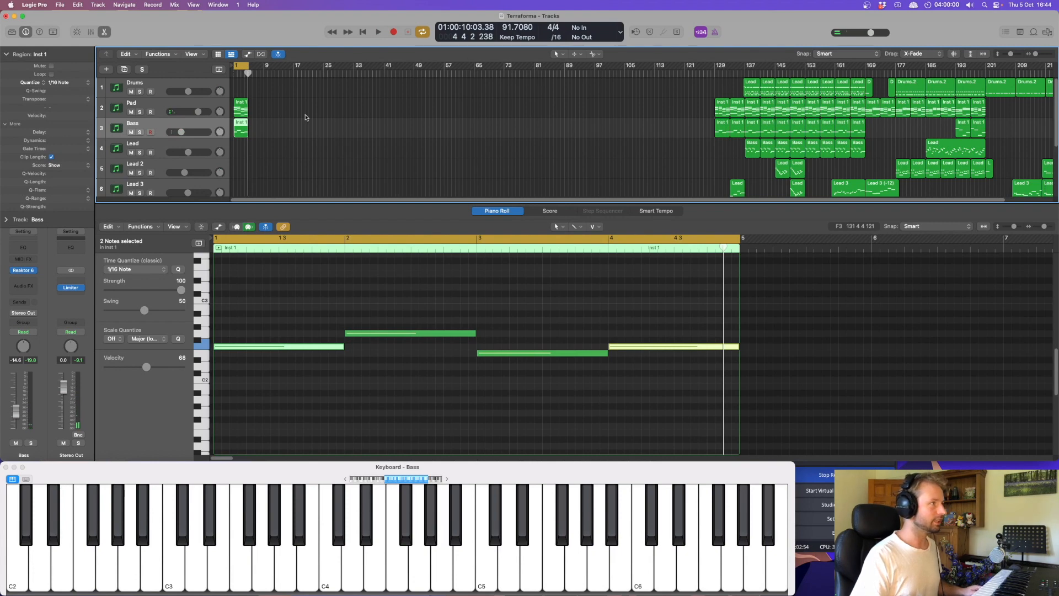
# Repeat the Pad and Bass regions at bar 5 and open the Lead 3 track's region at bar 133
pyautogui.moveTo(280, 110); pyautogui.dragTo(256, 132)
pyautogui.click(739, 191)
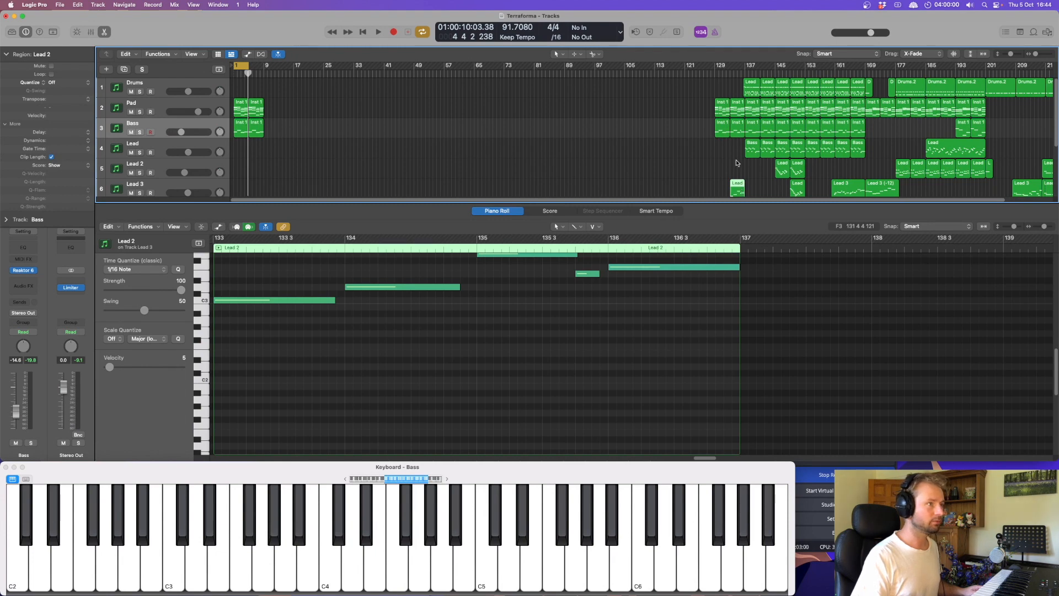
pyautogui.click(691, 180)
pyautogui.press('Return')
pyautogui.press('space')
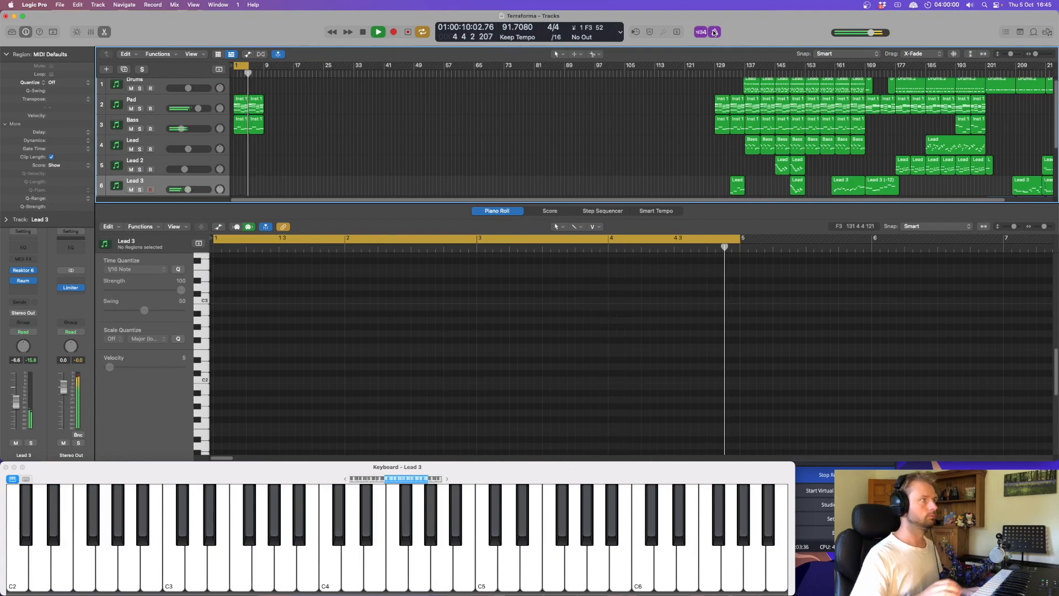
pyautogui.press('space')
pyautogui.click(409, 32)
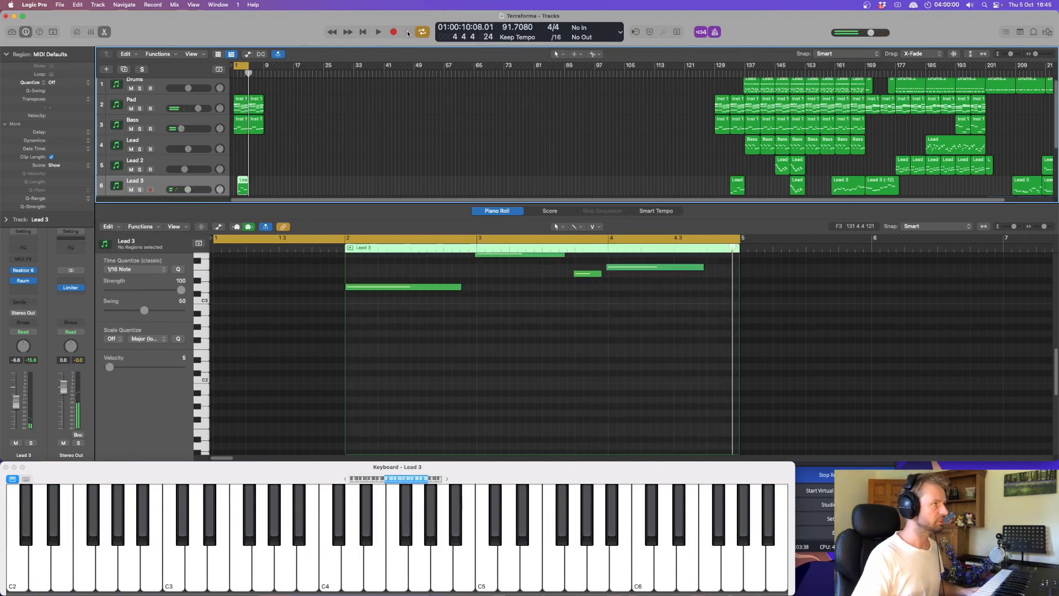
pyautogui.moveTo(263, 185); pyautogui.dragTo(246, 183)
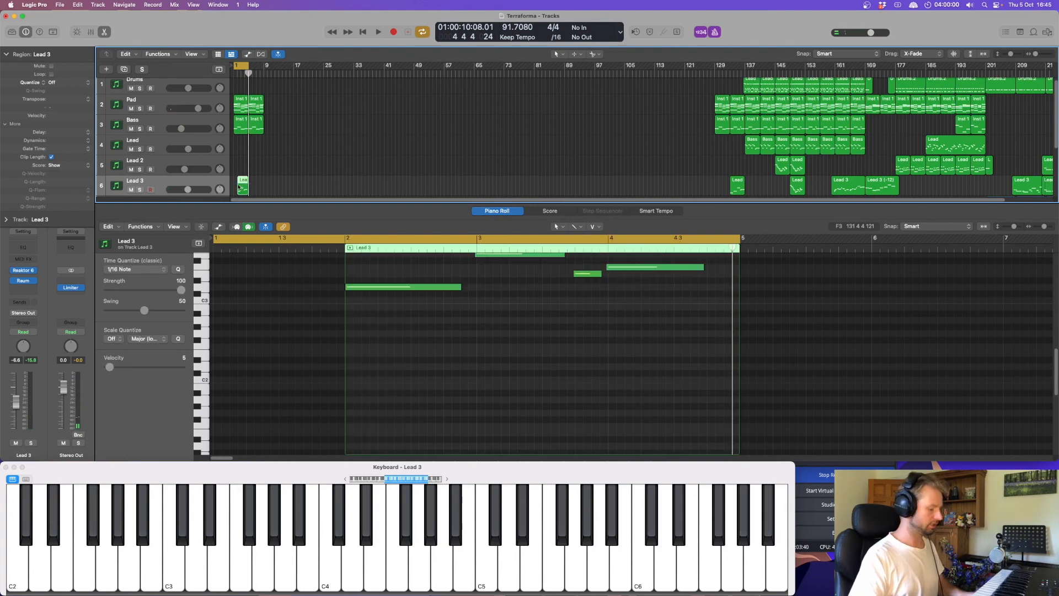
pyautogui.press('Delete')
# Copy the Lead 3 track's region from bar 133 to bar 5, then extend the cycle range past it and play the section
pyautogui.click(736, 188)
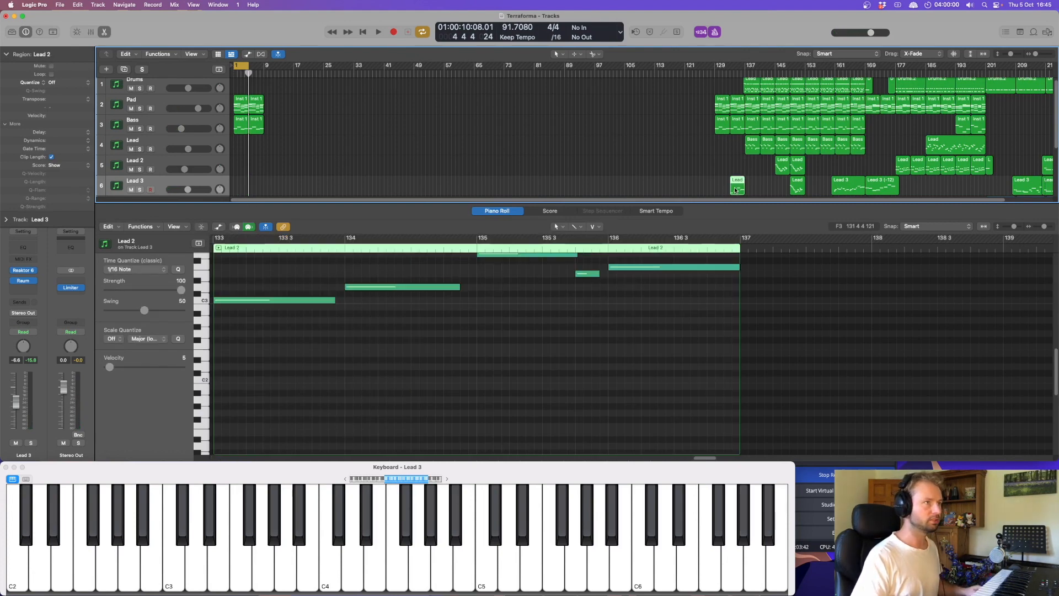
pyautogui.moveTo(736, 190); pyautogui.dragTo(255, 183)
pyautogui.moveTo(248, 66); pyautogui.dragTo(266, 67)
pyautogui.press('space')
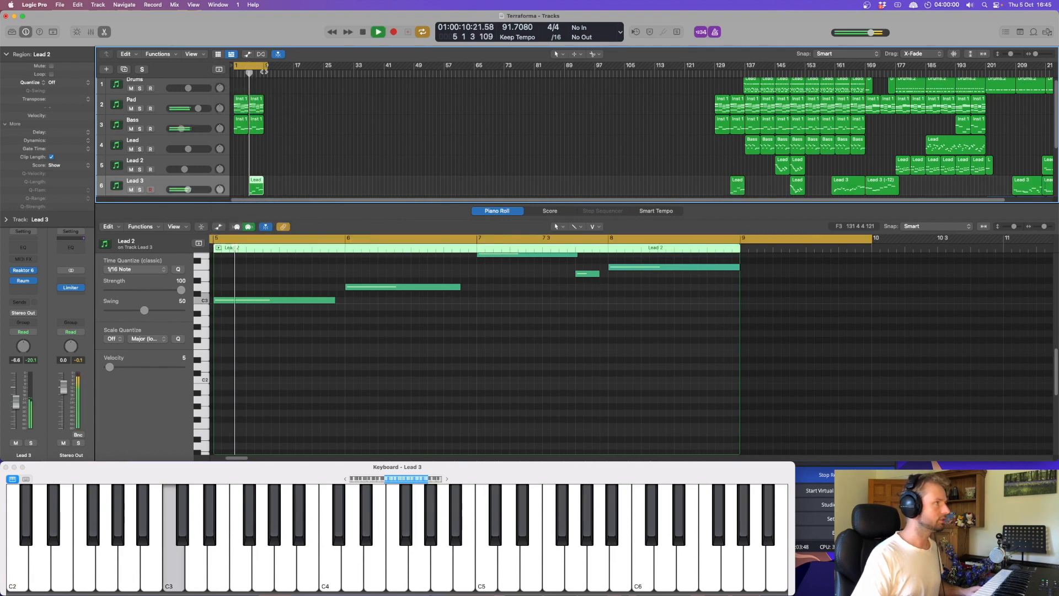
# Move the cycle range to bars 9 to 17 and repeat the Pad and Bass regions up to bar 17
pyautogui.moveTo(267, 66); pyautogui.dragTo(274, 70)
pyautogui.scroll(1, 299, 136)
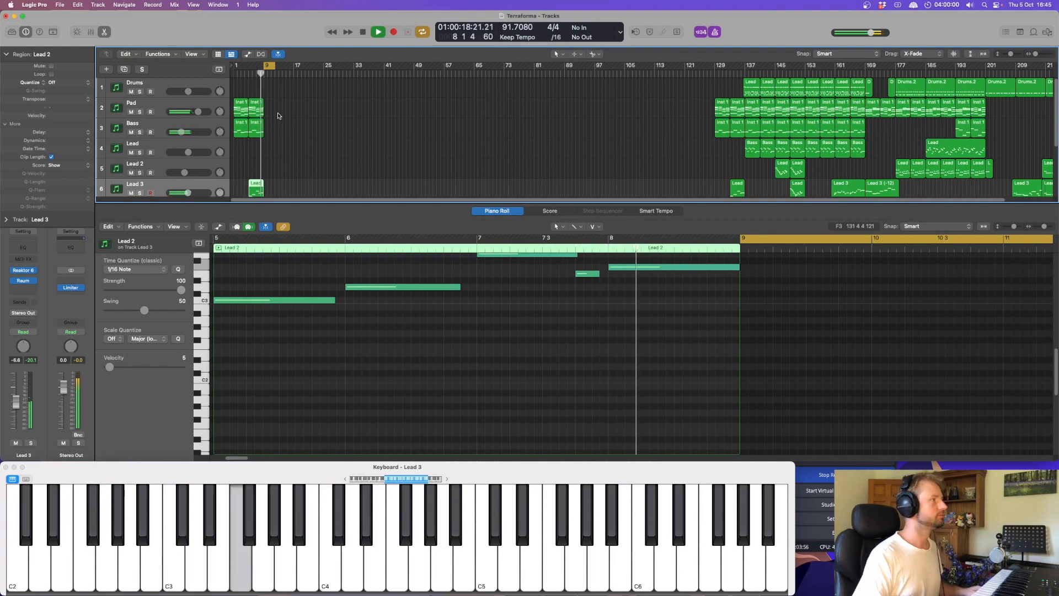
pyautogui.press('space')
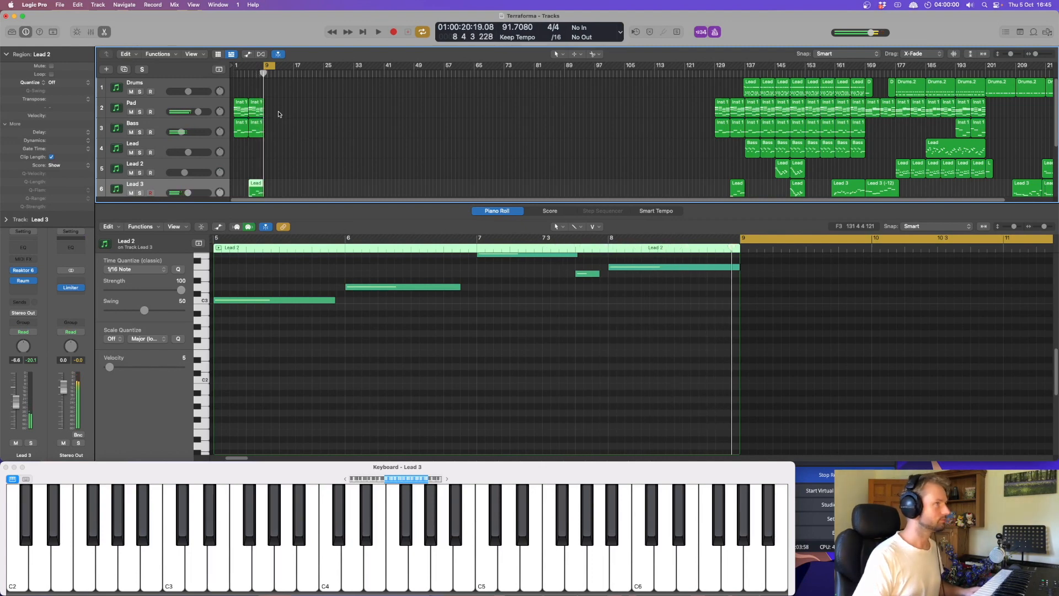
pyautogui.moveTo(282, 108); pyautogui.dragTo(272, 129)
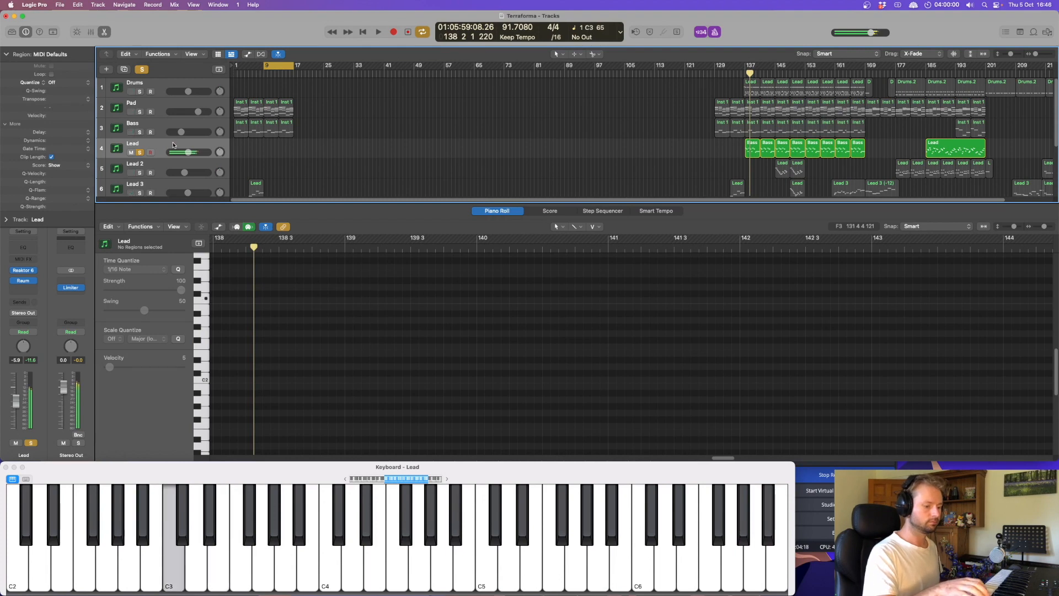
# Unsolo the Lead track and play the cycled section from bar 9 while trying out a lead melody
pyautogui.click(141, 152)
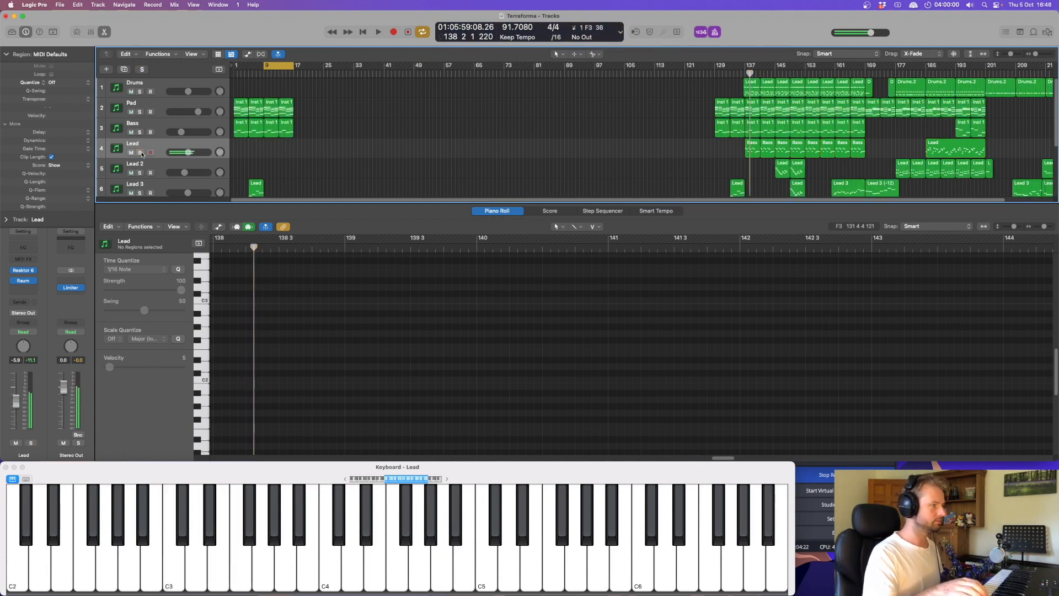
pyautogui.press('space')
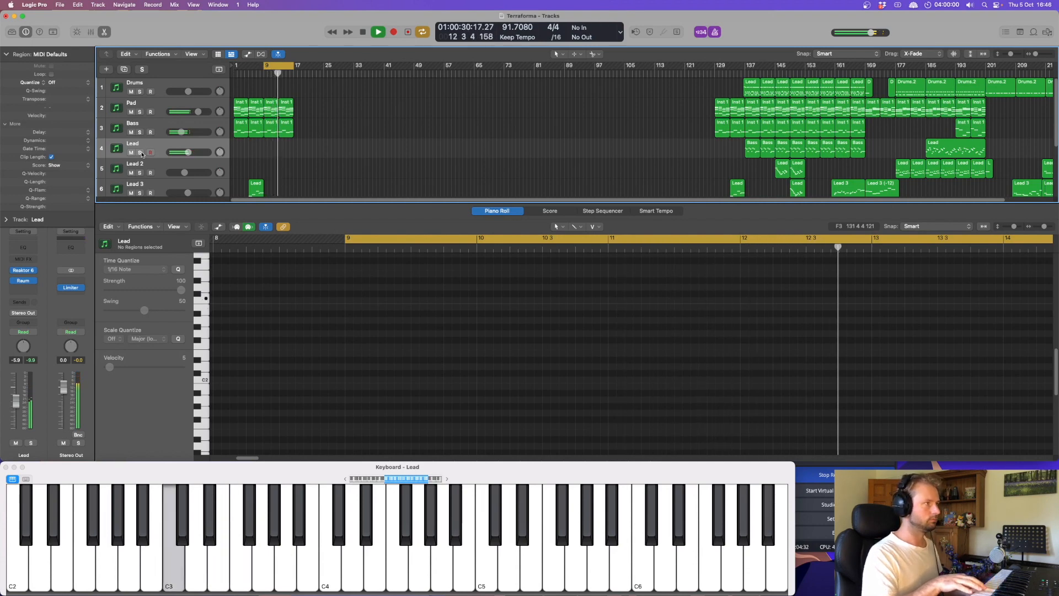
pyautogui.press('space')
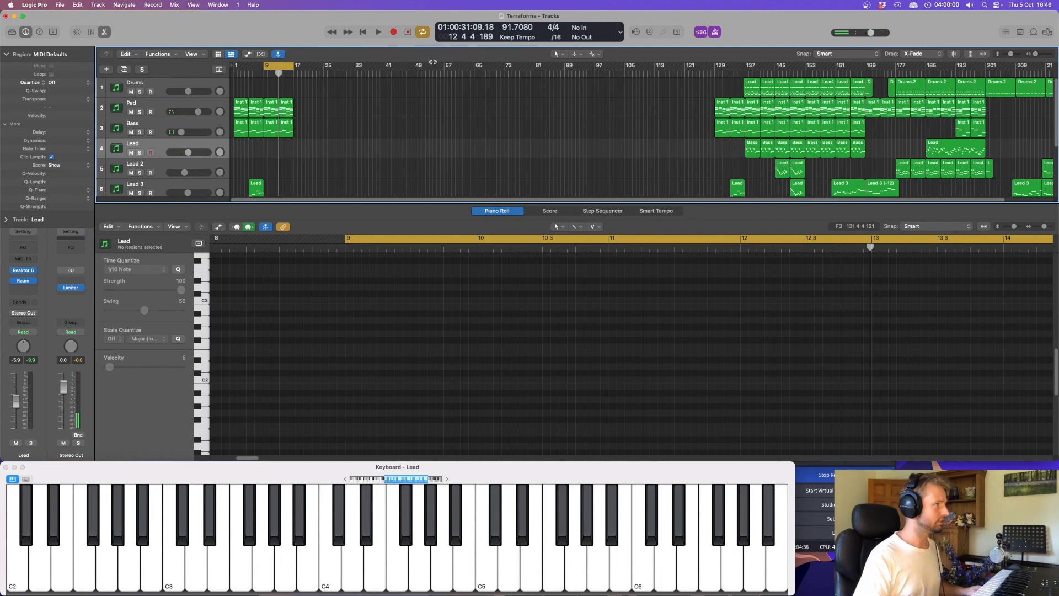
# Copy the Lead track's region from bar 137 to bars 9 and 13 and start playback to check it
pyautogui.click(756, 154)
pyautogui.scroll(2, 254, 348)
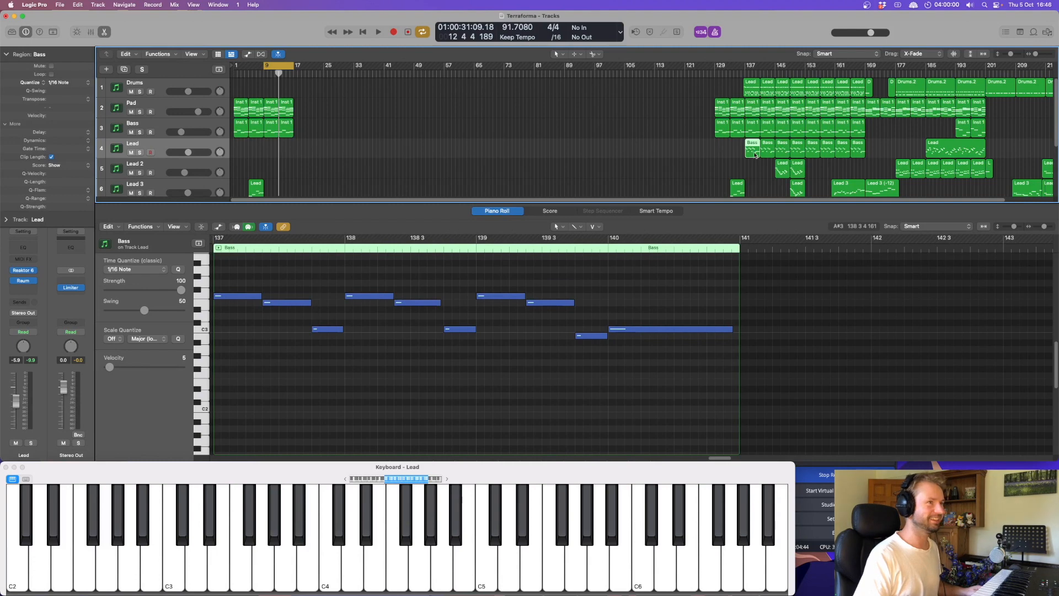
pyautogui.moveTo(752, 154); pyautogui.dragTo(286, 155)
pyautogui.press('space')
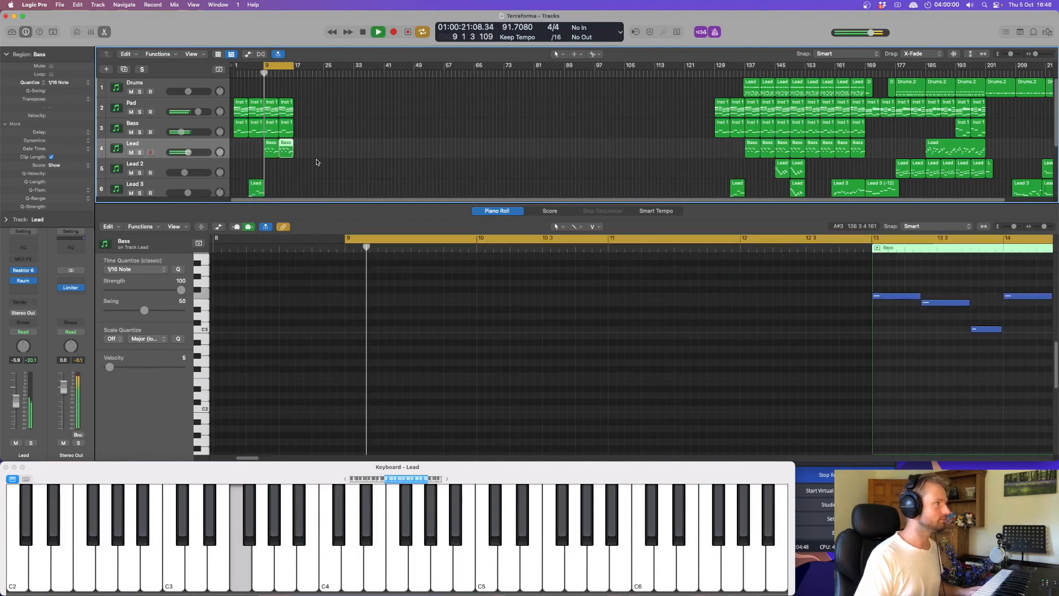
pyautogui.press('space')
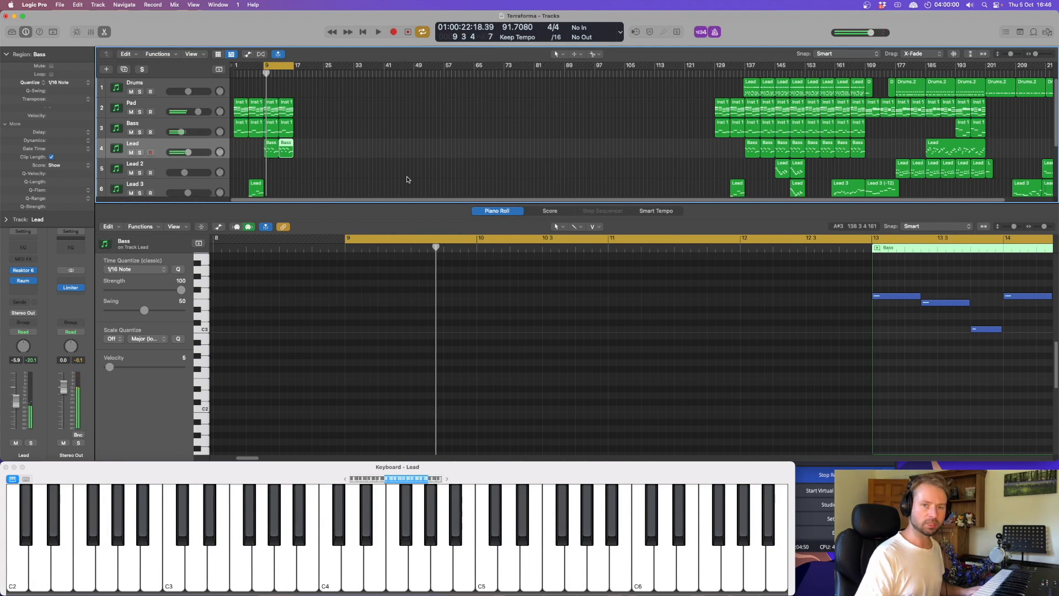
# Examine the notes of the Lead track's region at bar 9 and play it with the Pad and Bass
pyautogui.scroll(5, 663, 342)
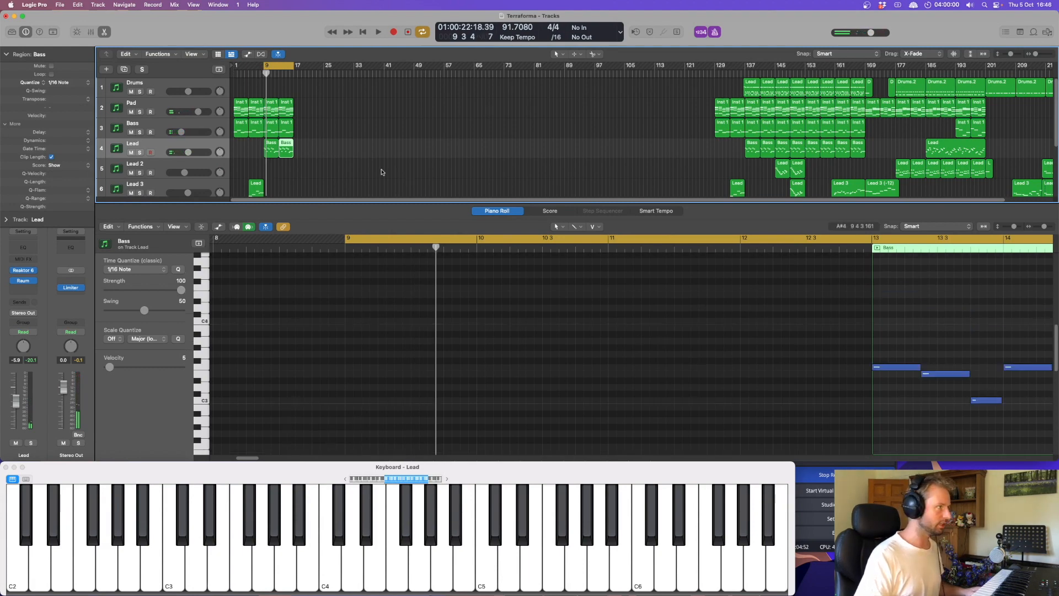
pyautogui.click(275, 150)
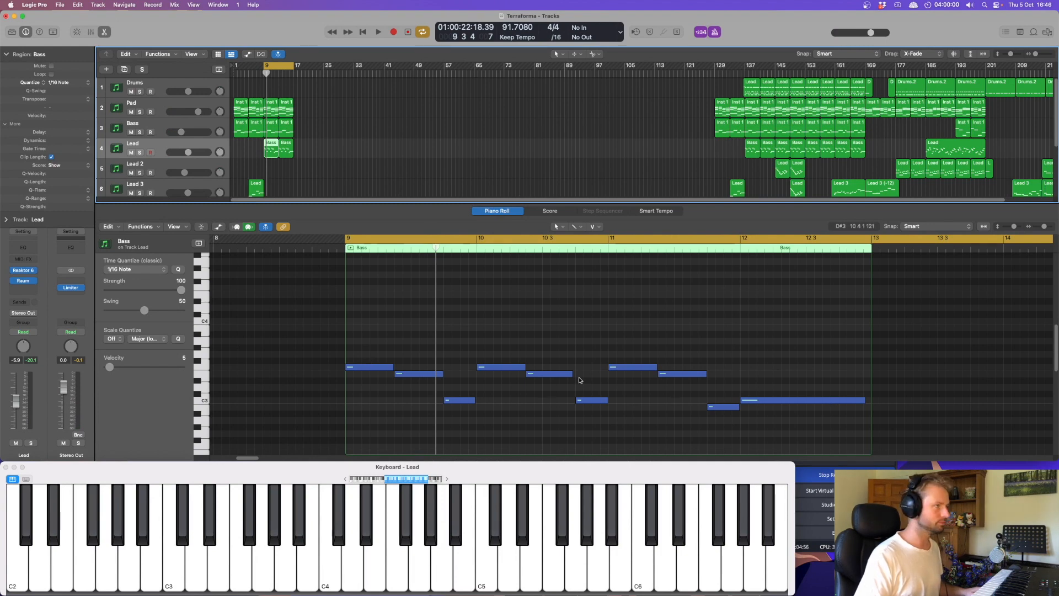
pyautogui.press('space')
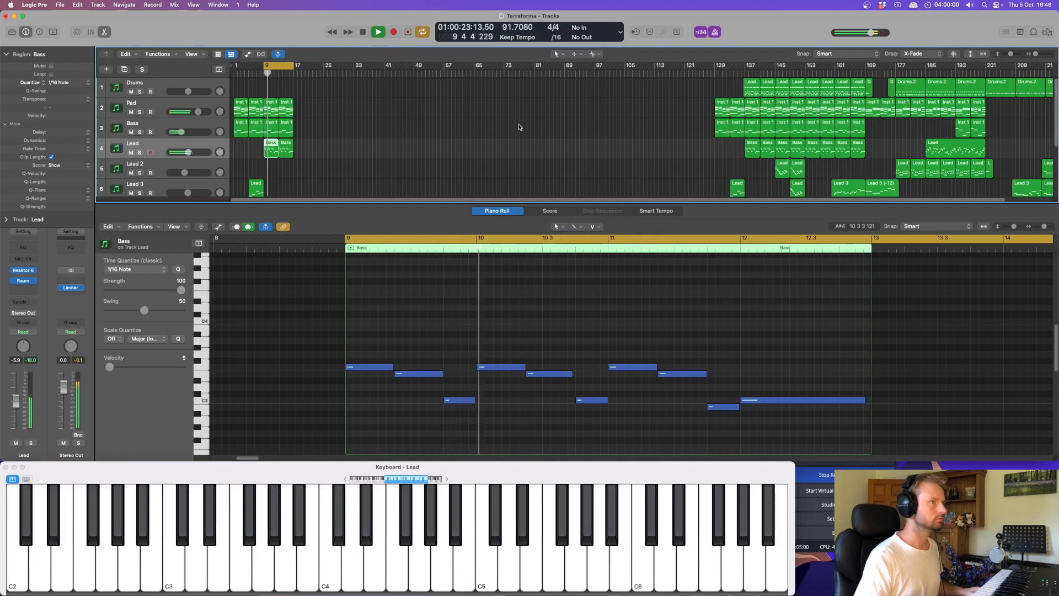
pyautogui.press('space')
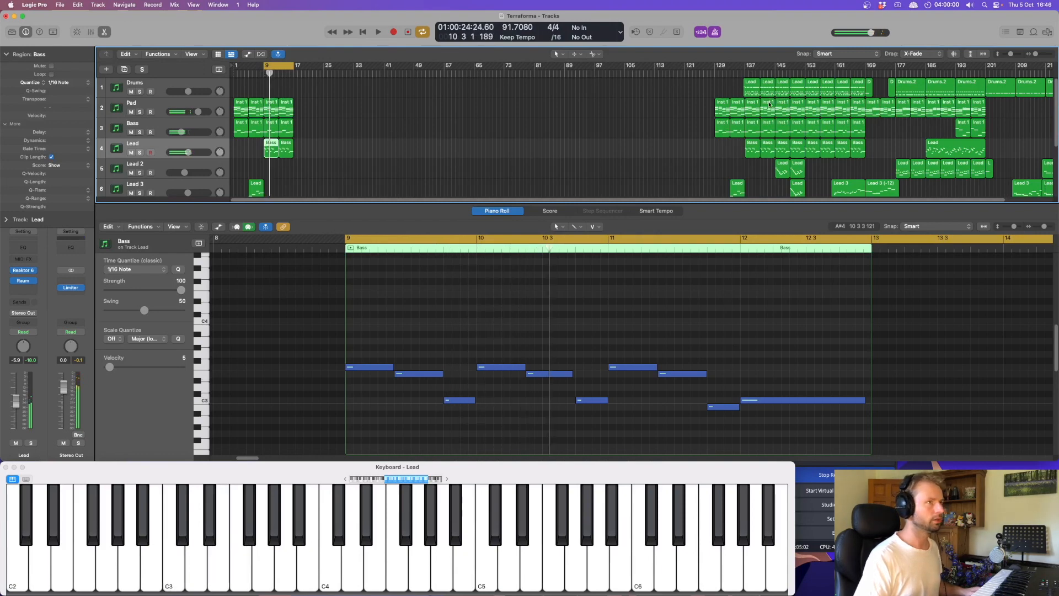
# Open the first Drums region just before bar 137 and play the arrangement from there
pyautogui.click(756, 88)
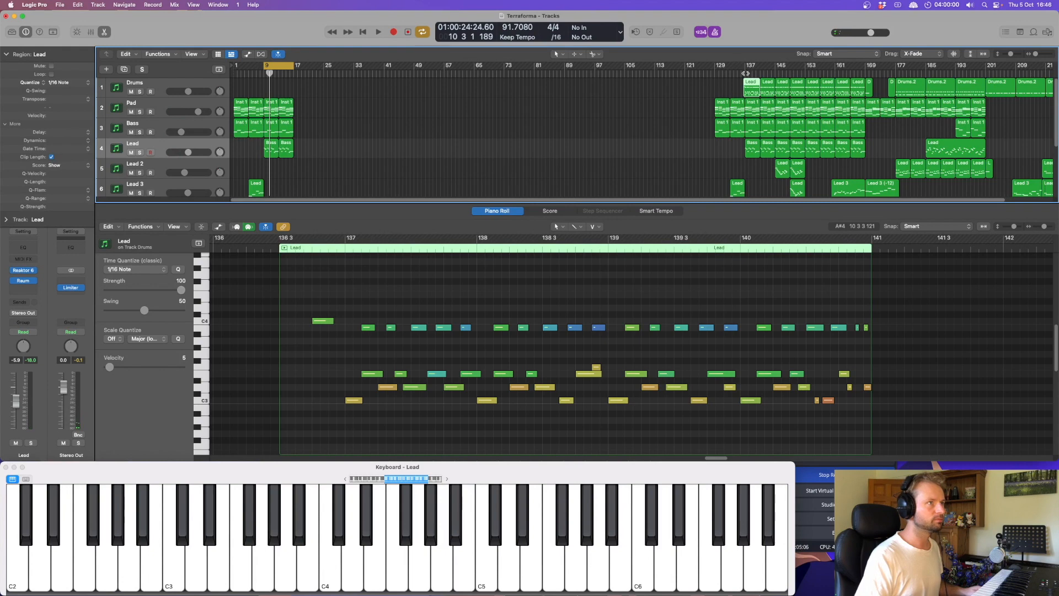
pyautogui.doubleClick(745, 72)
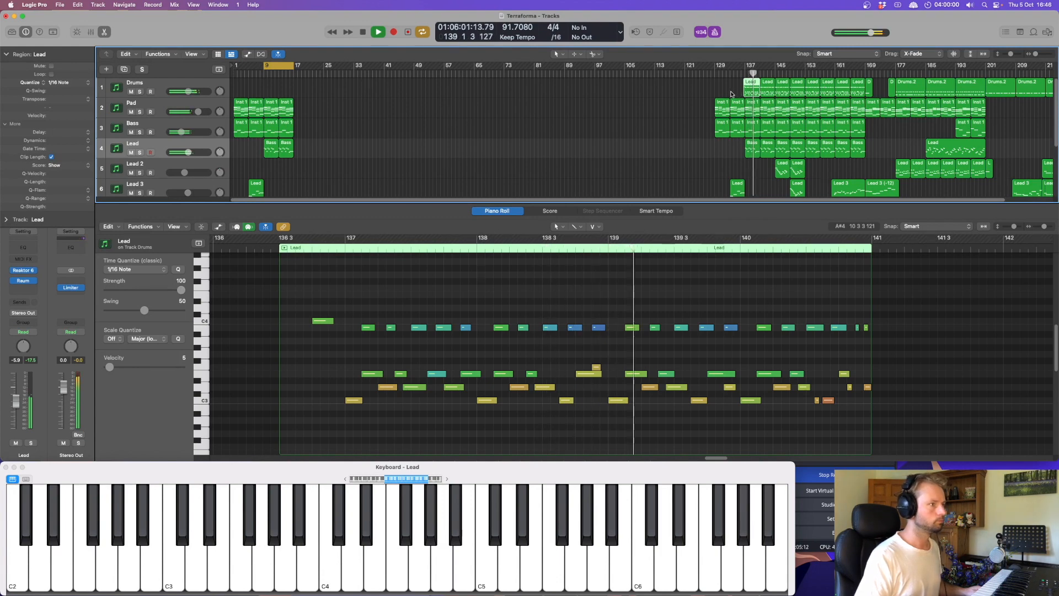
pyautogui.press('space')
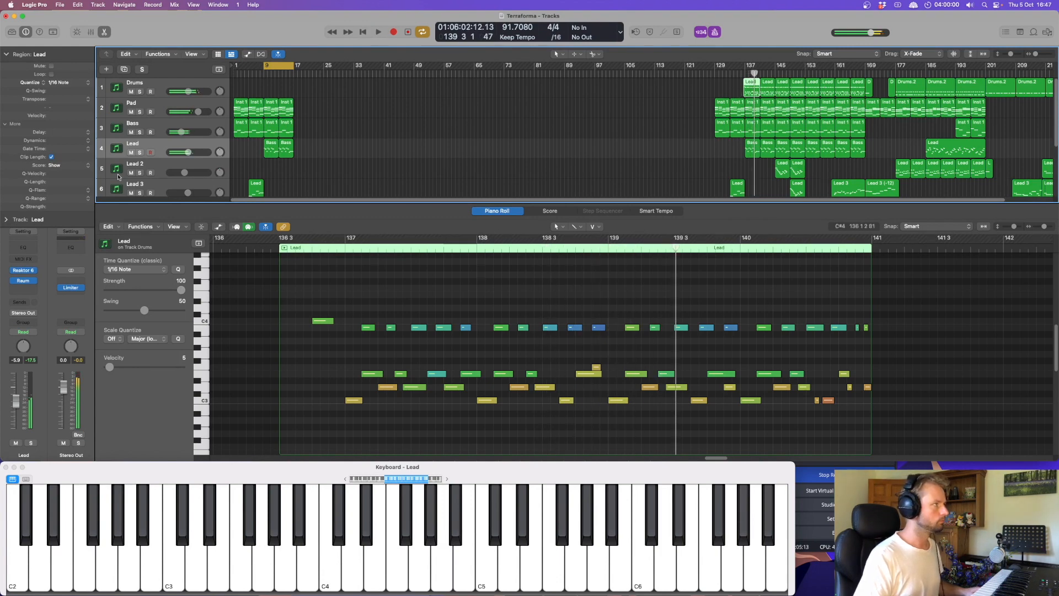
# Open the Drums track's Reaktor 6 instrument and audition its Polyplex drum sounds
pyautogui.click(155, 88)
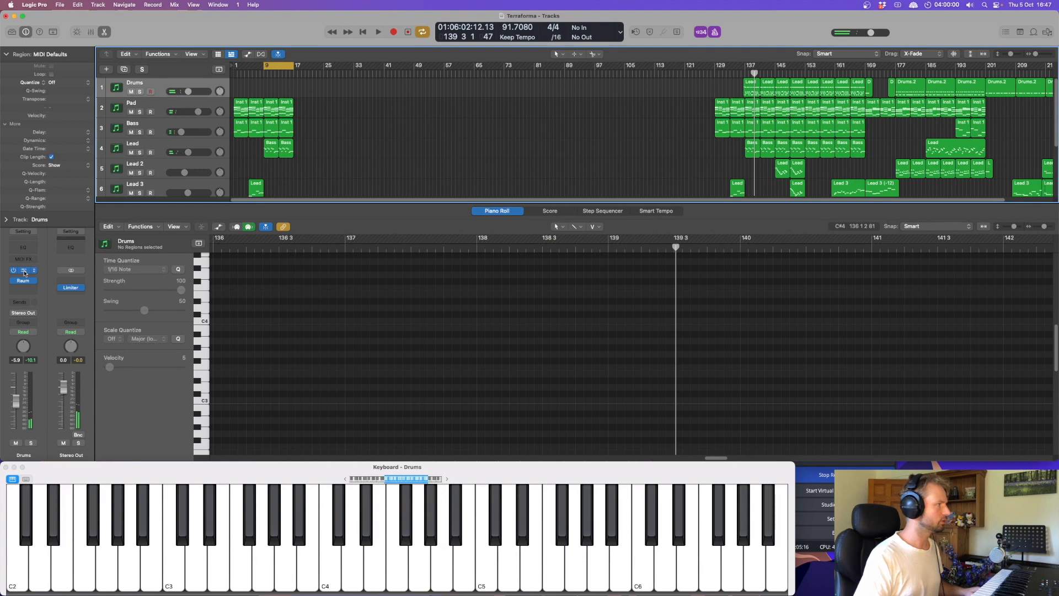
pyautogui.click(24, 272)
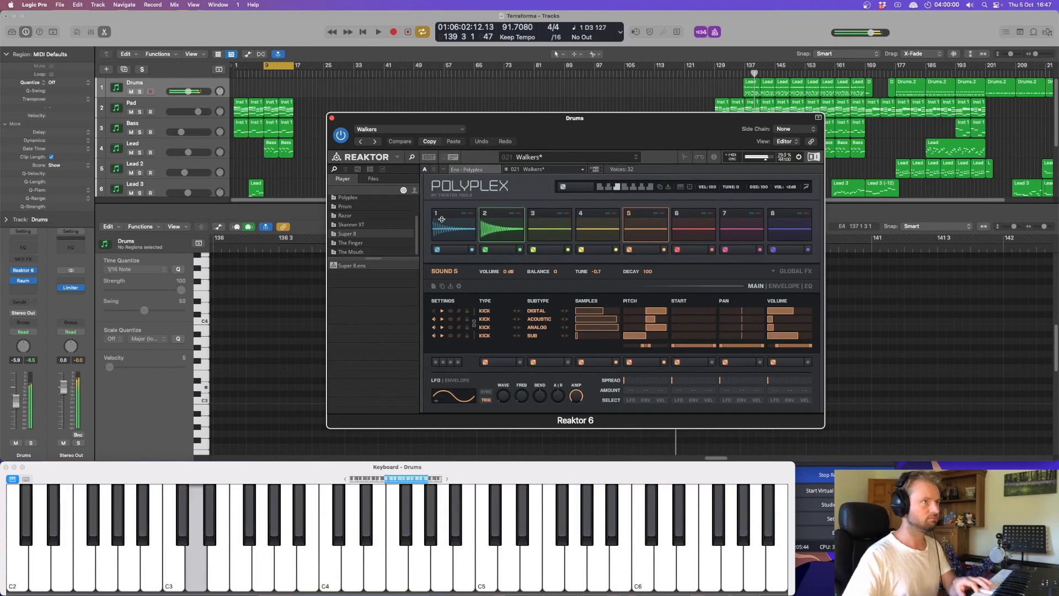
# Copy the first two Drums regions from around bar 137 to bar 9 and check them in playback with the Reaktor 6 window closed
pyautogui.click(747, 83)
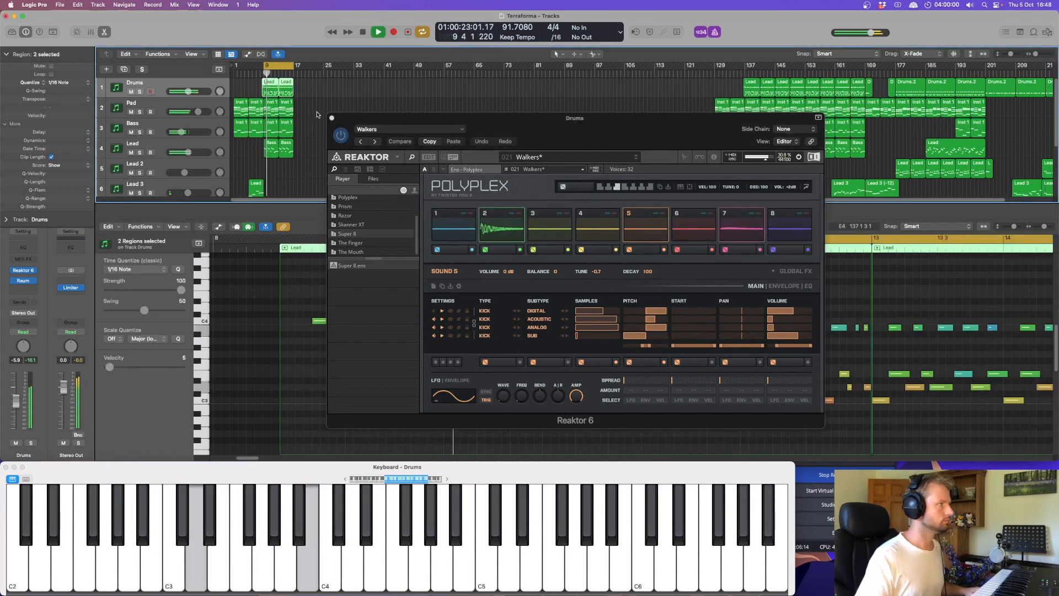
pyautogui.moveTo(352, 123); pyautogui.dragTo(433, 39)
pyautogui.click(414, 35)
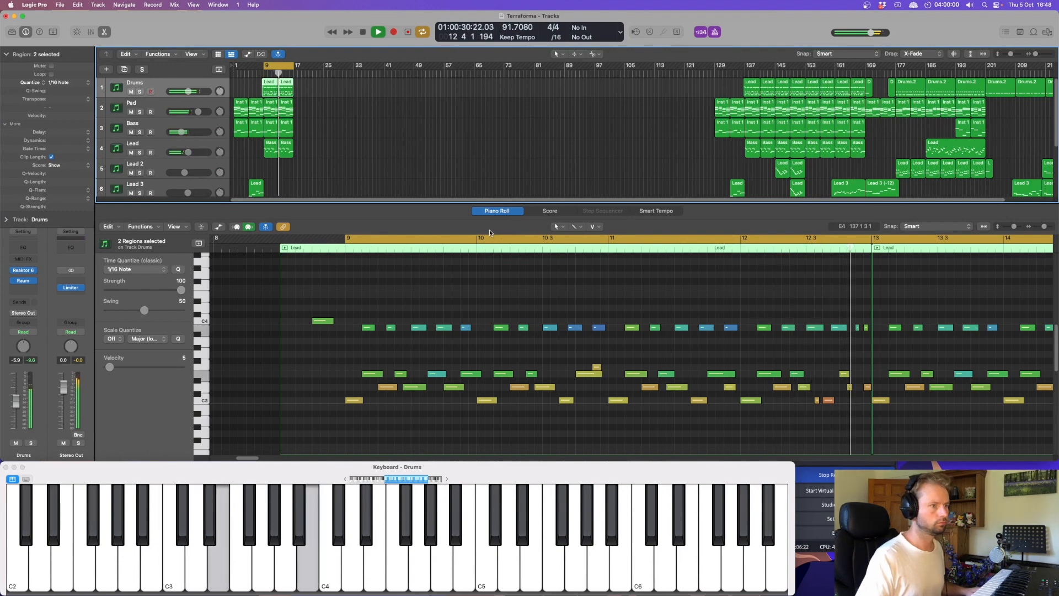
pyautogui.press('space')
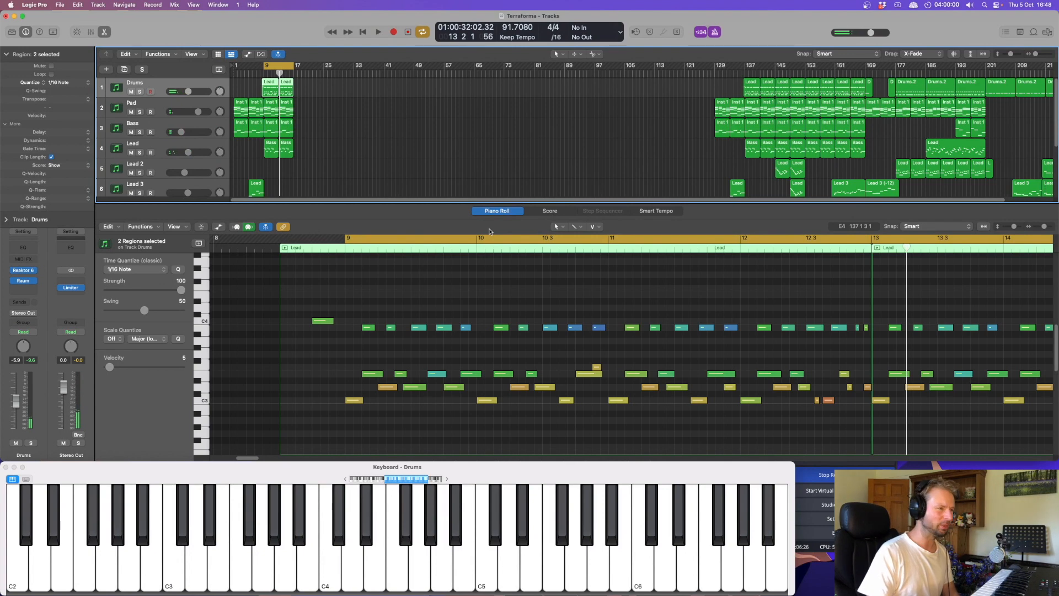
# Play the copied Drums regions briefly from bar 9 while following their notes in the Piano Roll
pyautogui.click(338, 248)
pyautogui.press('space')
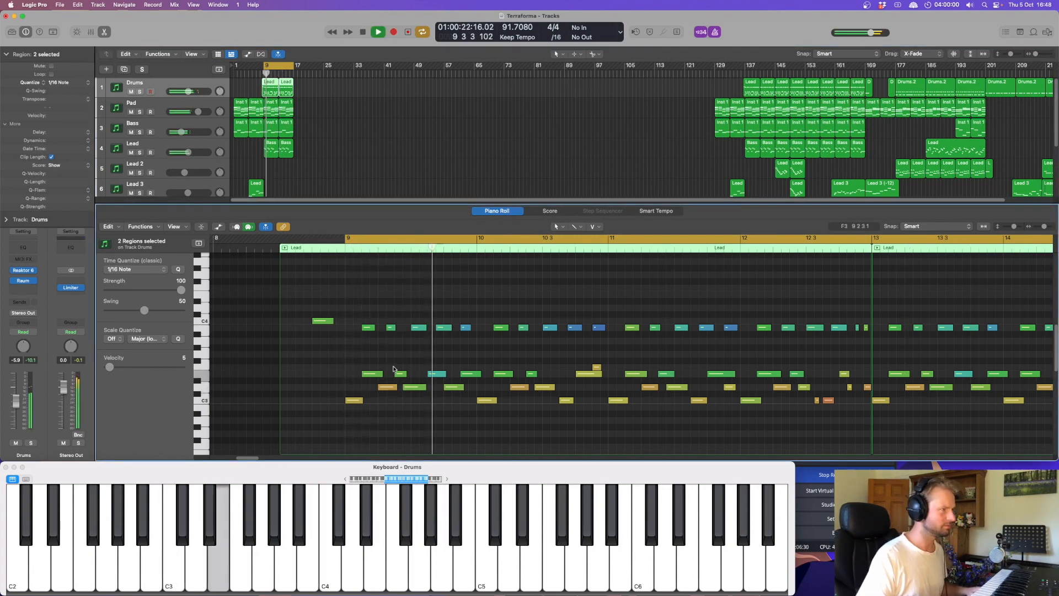
pyautogui.press('space')
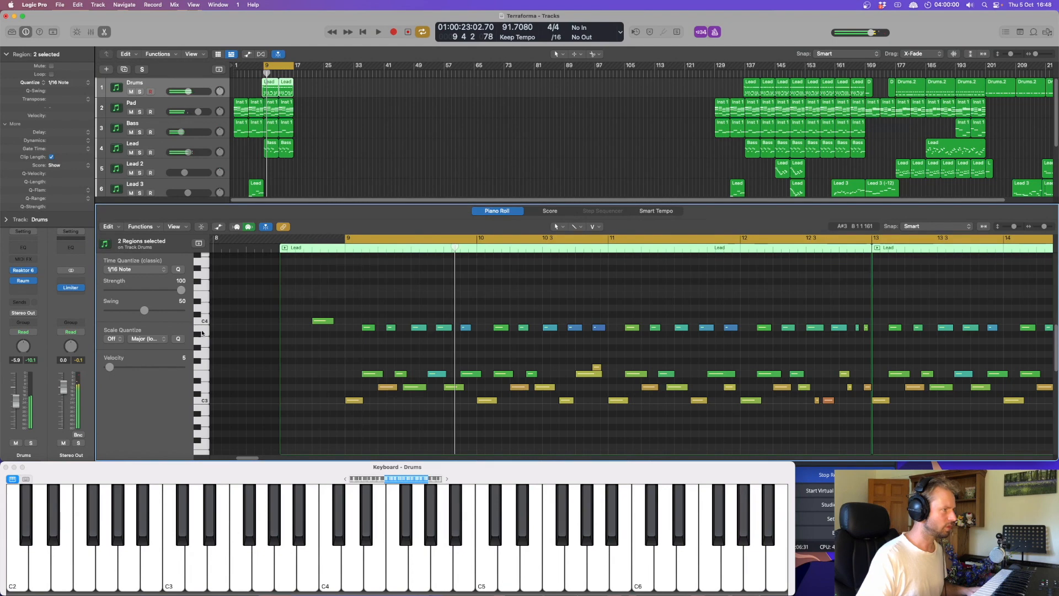
# Audition the drum pattern pitch by pitch in the Piano Roll, covering C3, D3, E3, B3 and the single F3 note
pyautogui.click(206, 400)
pyautogui.click(206, 388)
pyautogui.click(205, 374)
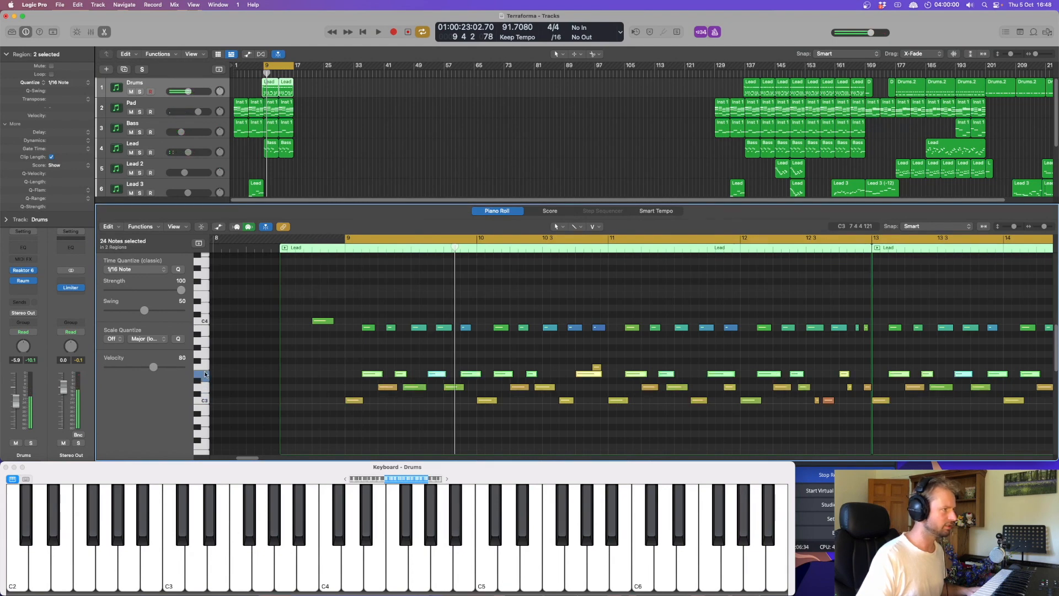
pyautogui.keyDown('shift'); pyautogui.click(204, 330); pyautogui.keyUp('shift')
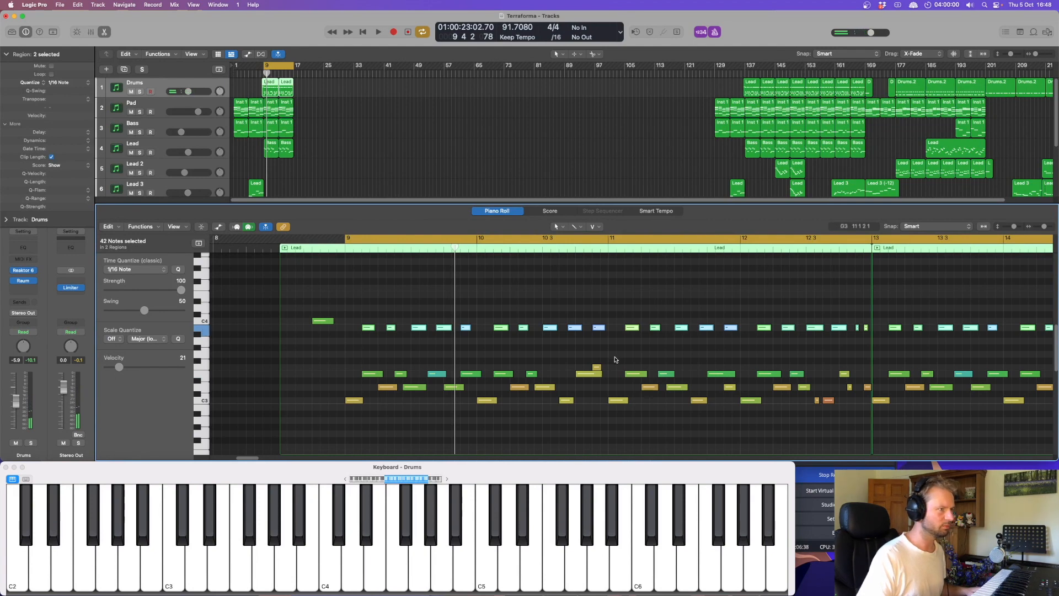
pyautogui.click(597, 366)
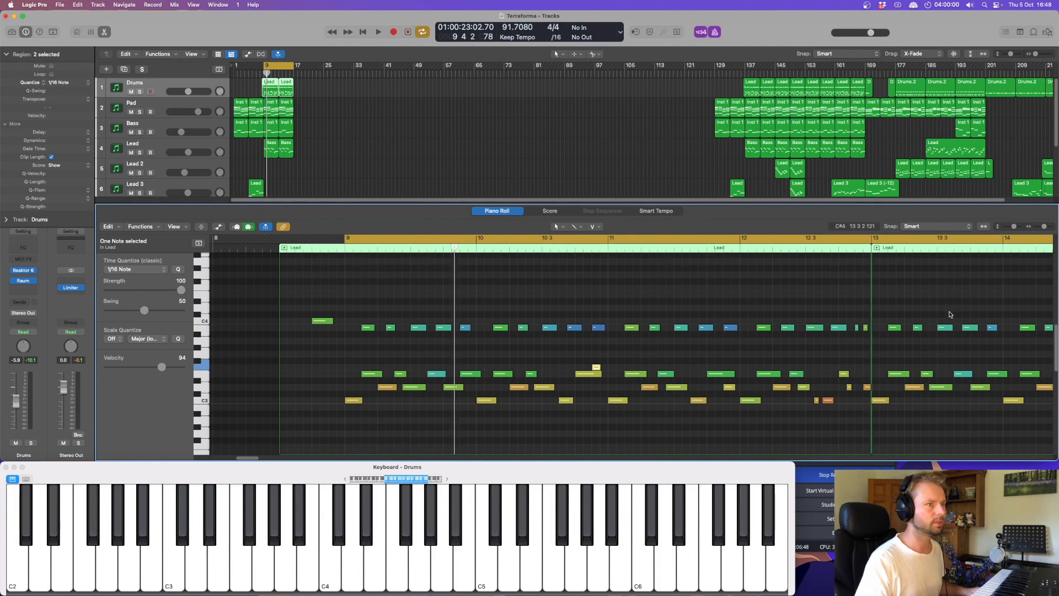
pyautogui.hscroll(3, 947, 303)
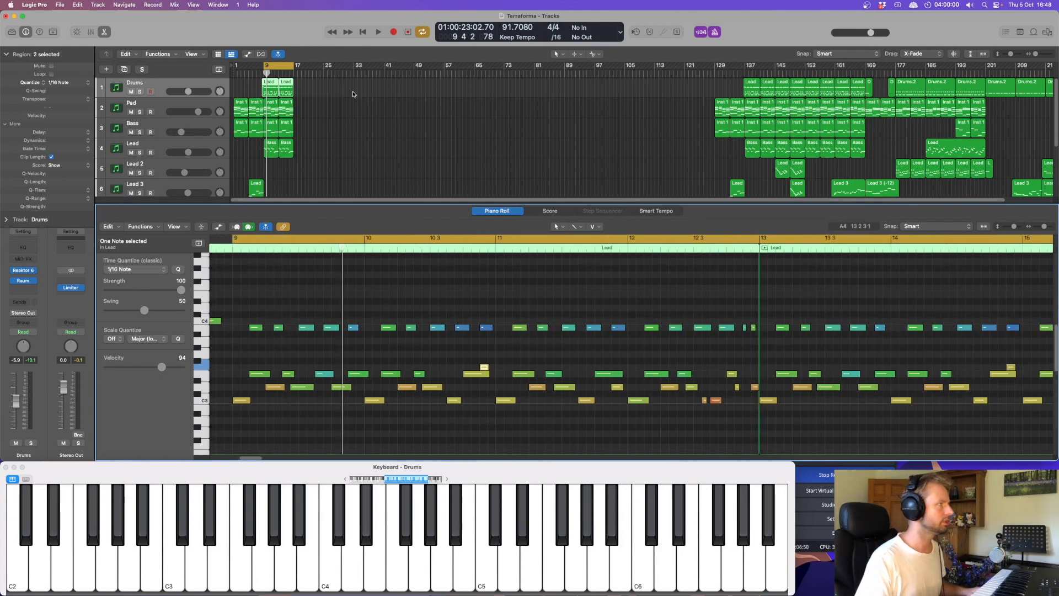
# Play the drum part with the Drums region at bar 13 open, and copy the remaining Drums regions to bar 17 onward
pyautogui.click(353, 93)
pyautogui.click(286, 91)
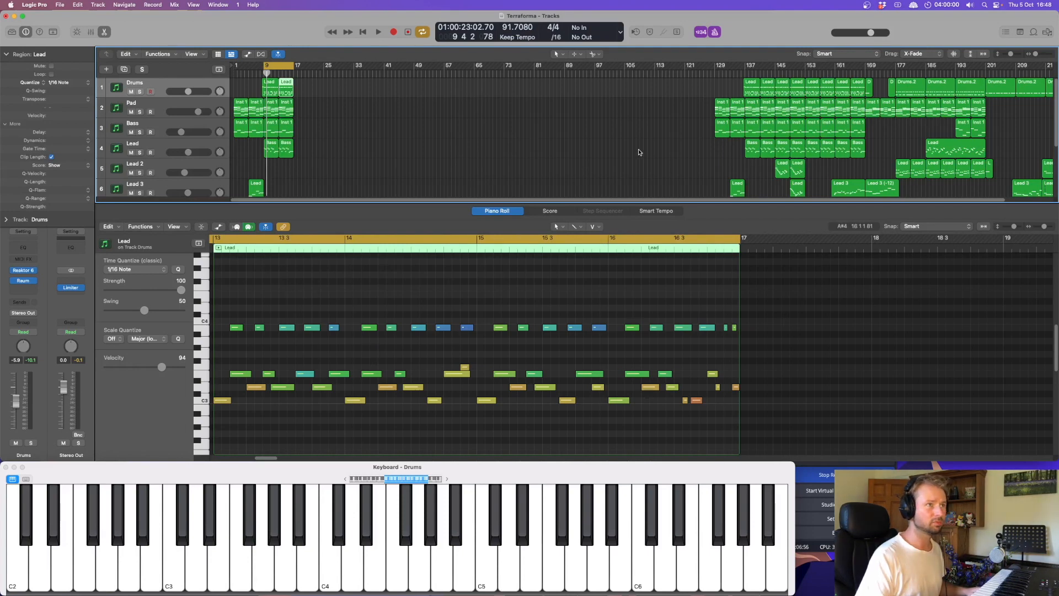
pyautogui.press('space')
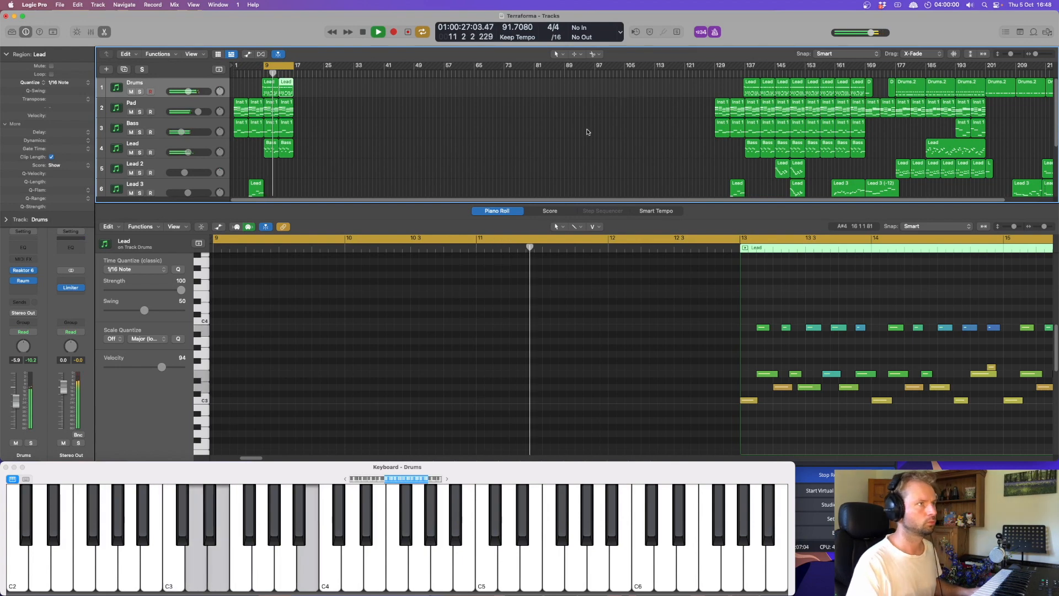
pyautogui.press('space')
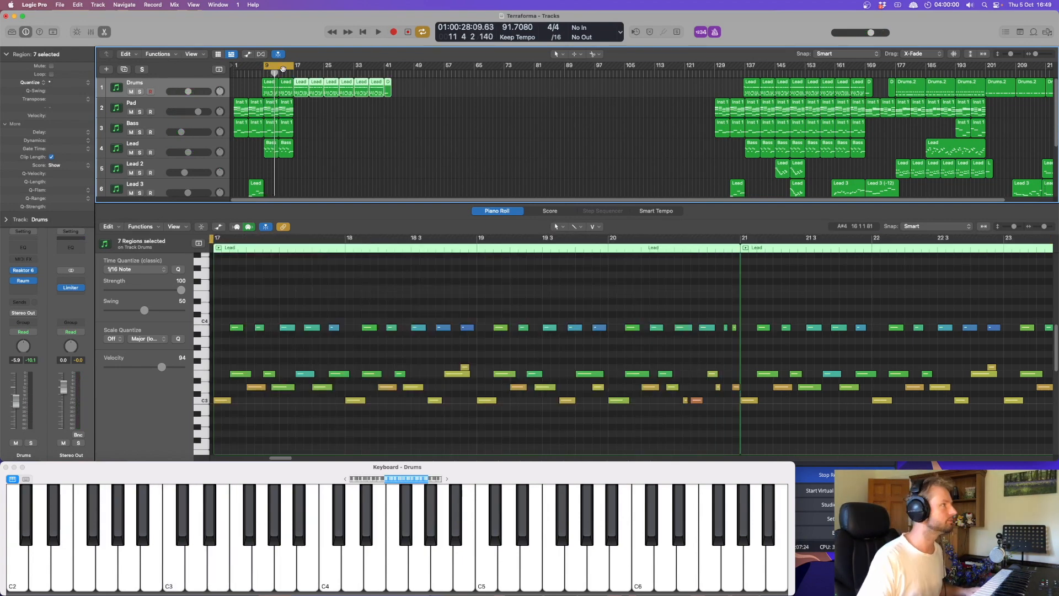
# Turn off the cycle area and extend the Pad, Bass and Lead parts with copied regions up to bar 41
pyautogui.click(286, 65)
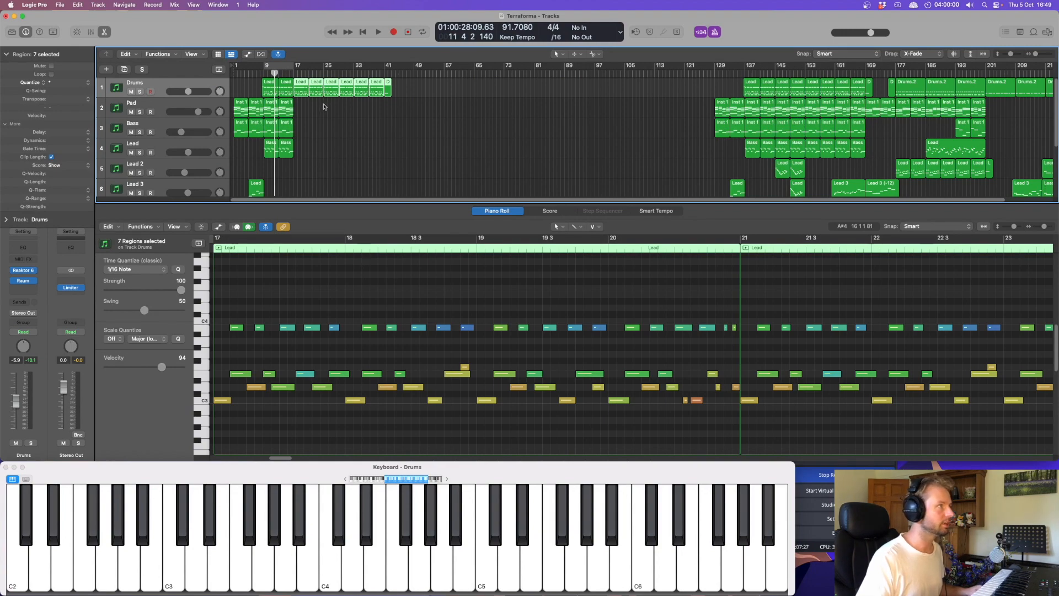
pyautogui.moveTo(325, 107)
pyautogui.mouseDown()
pyautogui.moveTo(273, 112)
pyautogui.moveTo(305, 115)
pyautogui.mouseUp()
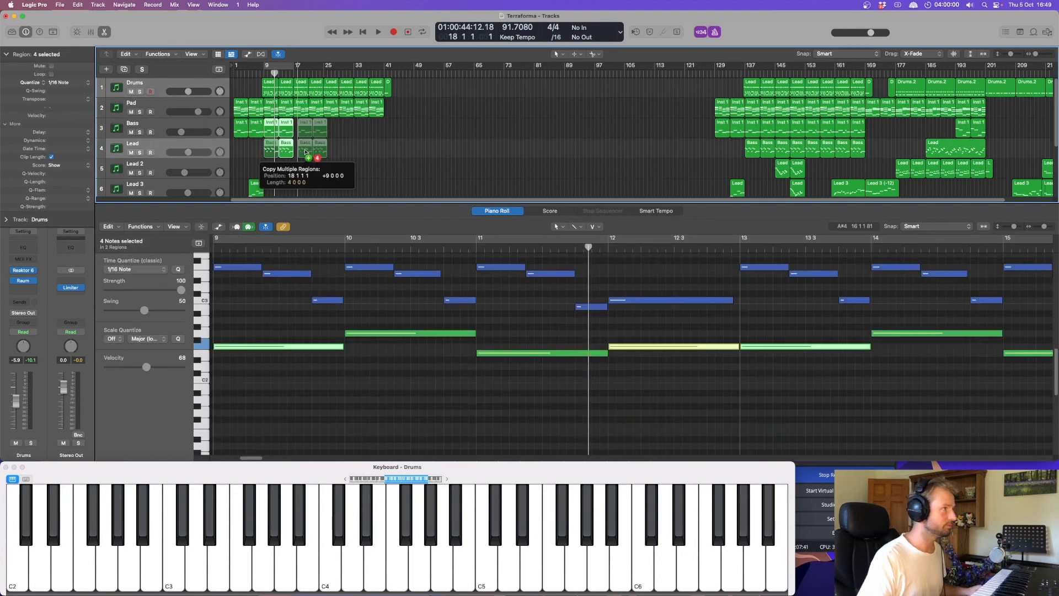
pyautogui.moveTo(309, 153); pyautogui.dragTo(331, 150)
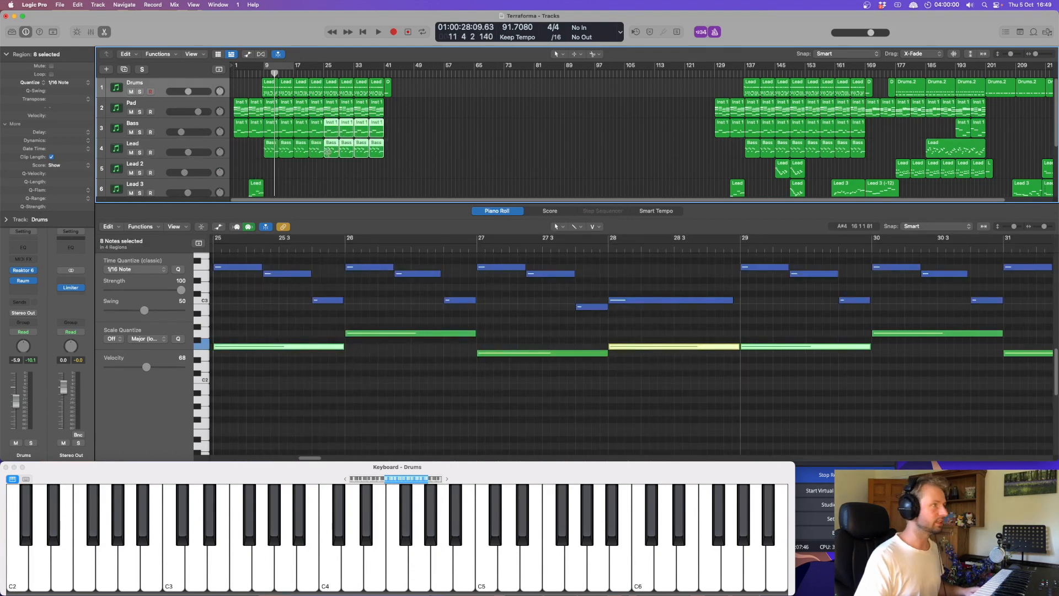
# Play the extended arrangement from bar 15 and set the cycle area to bars 17 through 25
pyautogui.click(289, 72)
pyautogui.press('space')
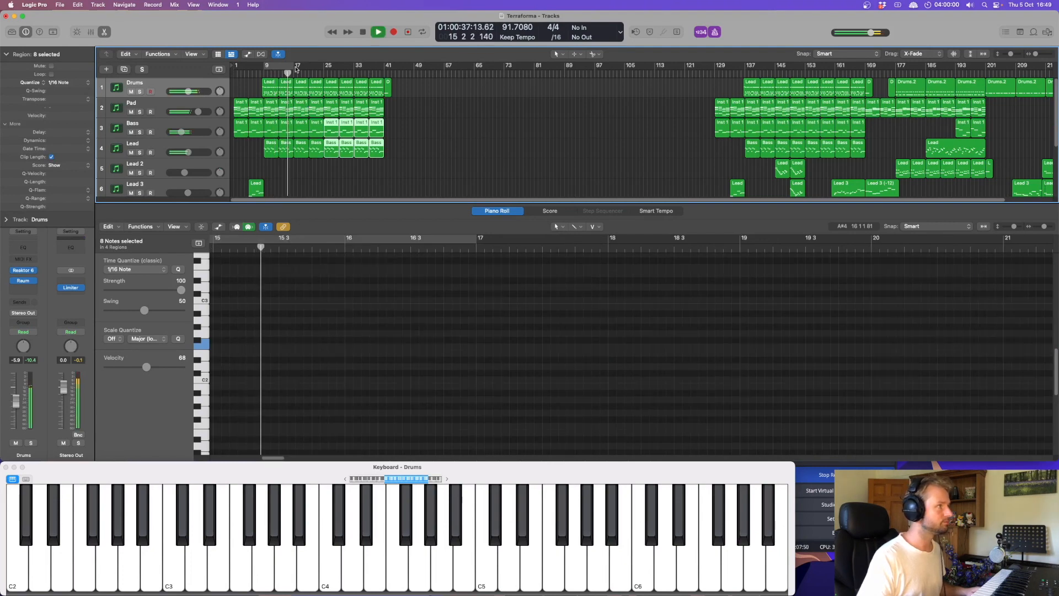
pyautogui.moveTo(296, 67); pyautogui.dragTo(324, 67)
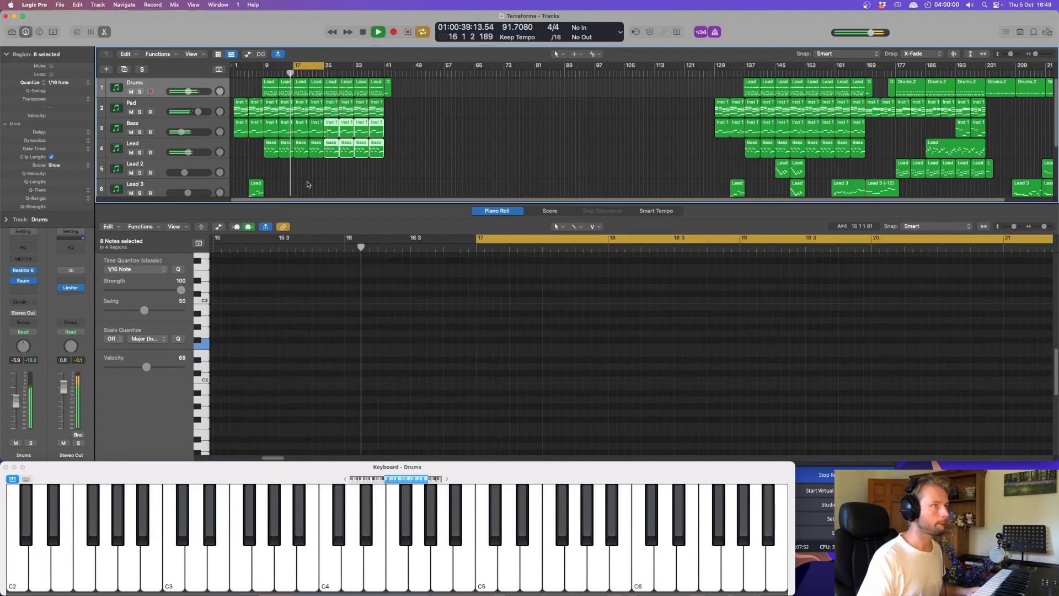
# Select the Lead 2 track and try out its sound over the cycled section from bar 17
pyautogui.click(200, 166)
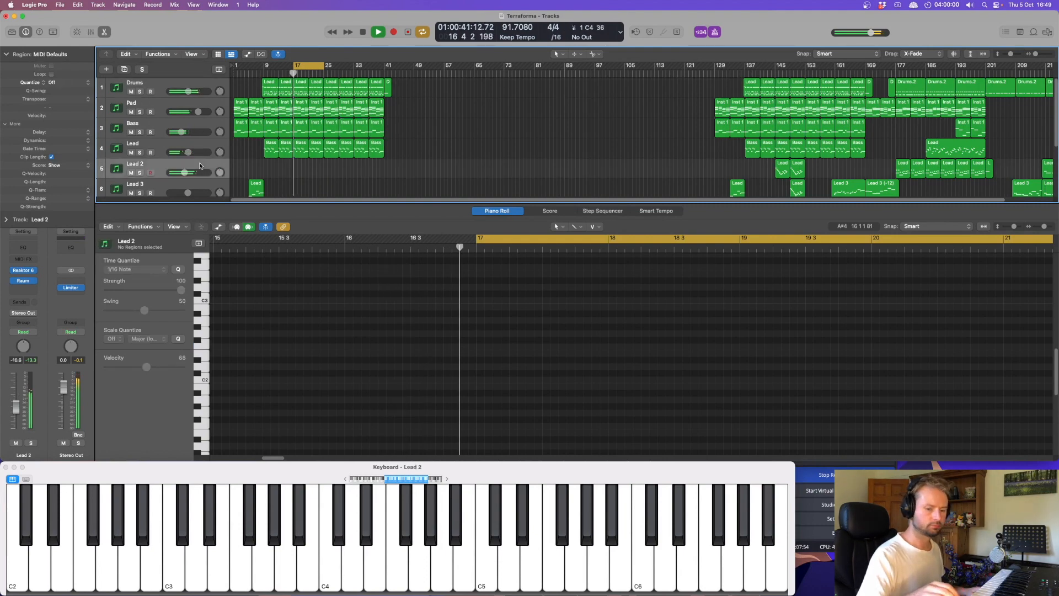
pyautogui.press('space')
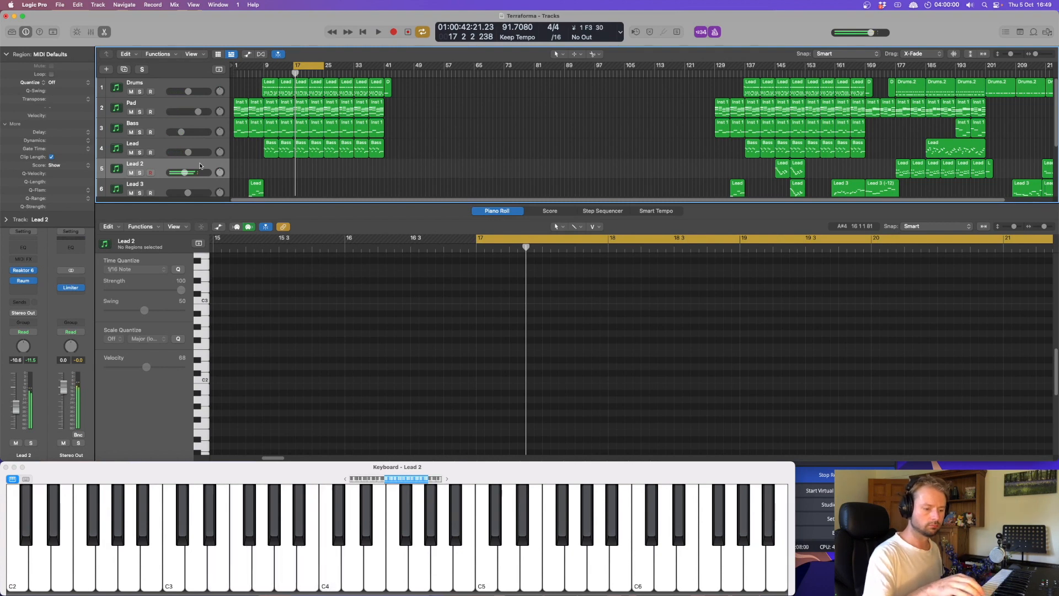
pyautogui.press('space')
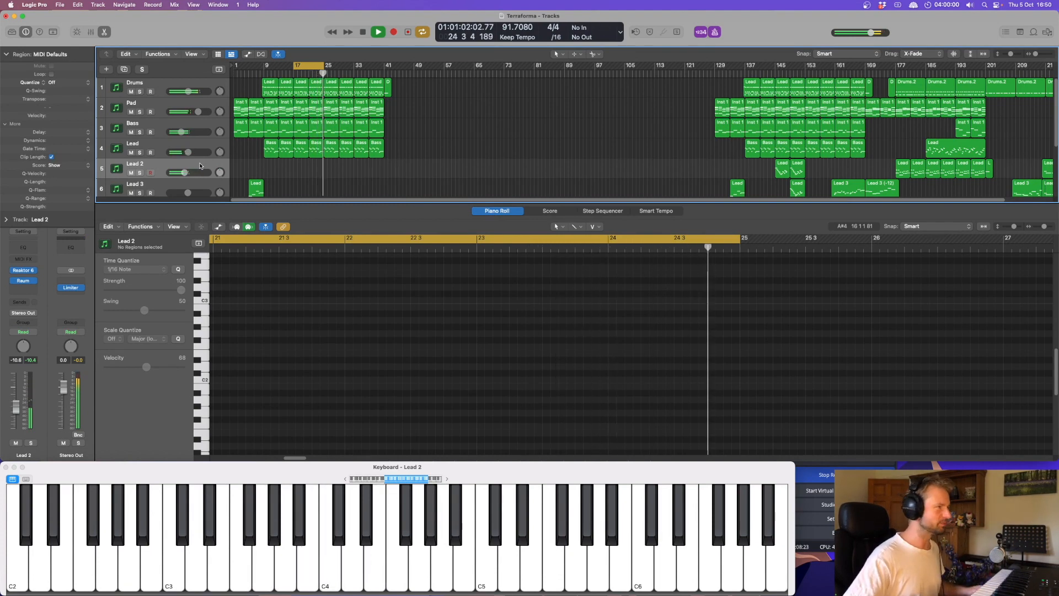
pyautogui.press('space')
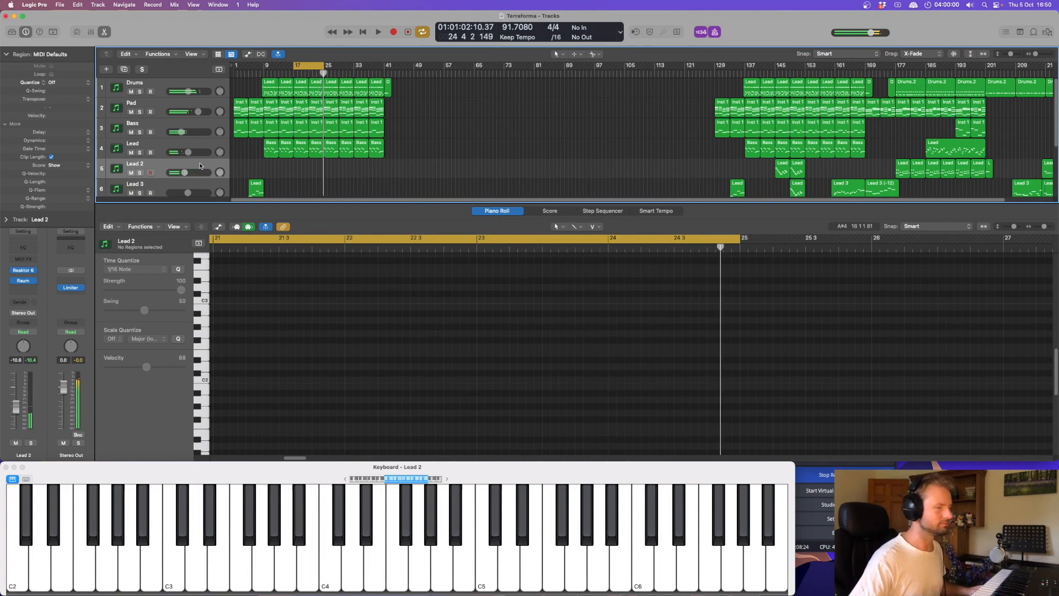
# Copy the two Lead 2 regions from bar 145 to bars 17 and 21 and check them in playback
pyautogui.click(784, 169)
pyautogui.scroll(1, 295, 317)
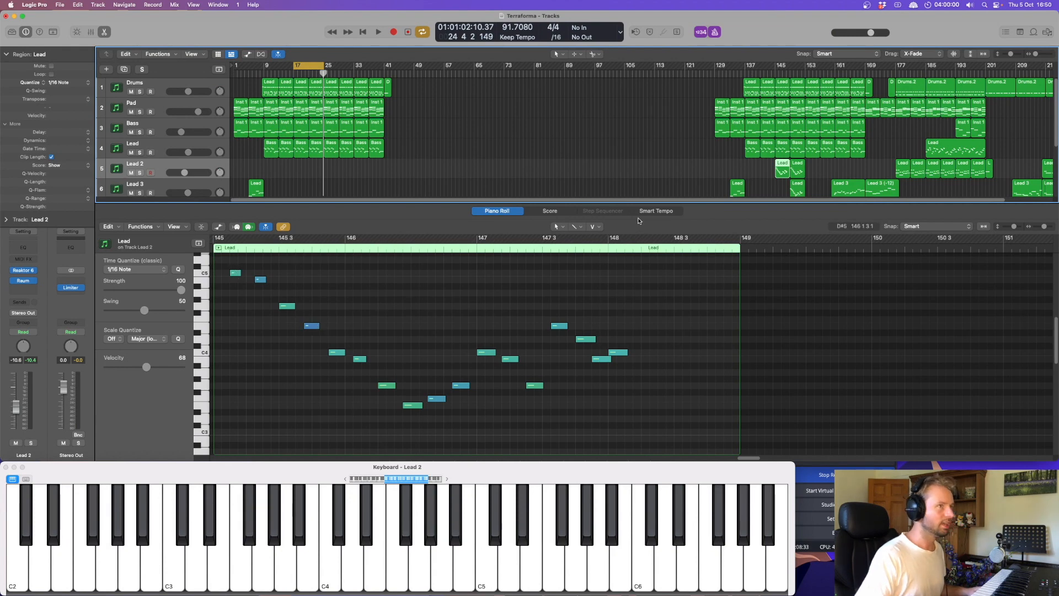
pyautogui.moveTo(769, 171); pyautogui.dragTo(295, 178)
pyautogui.press('space')
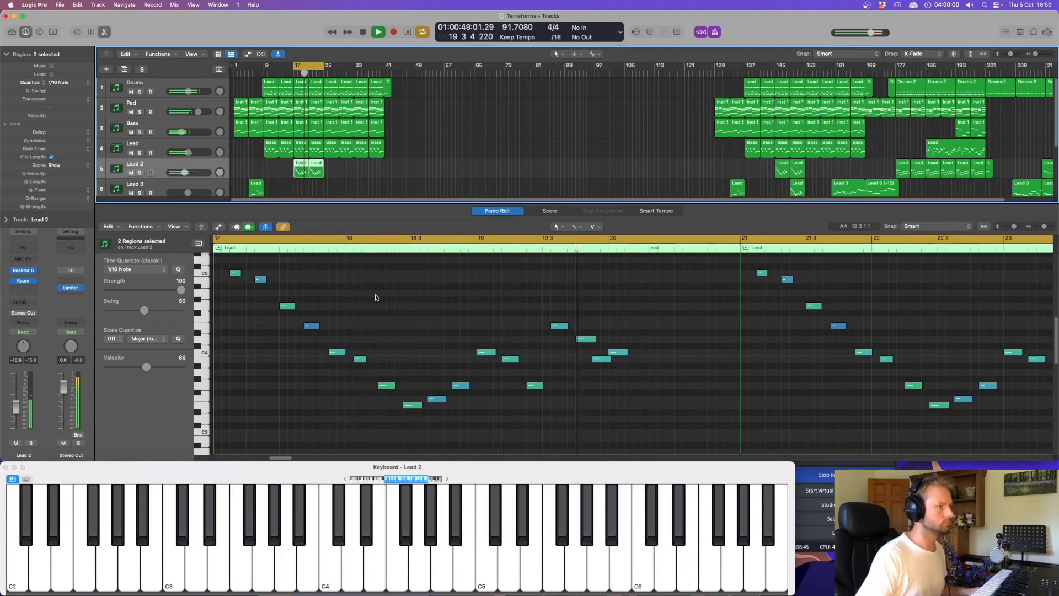
pyautogui.press('space')
# Play the arrangement from bar 149 and examine the Lead 3 region there, auditioning its first note in the Piano Roll
pyautogui.scroll(-2, 354, 170)
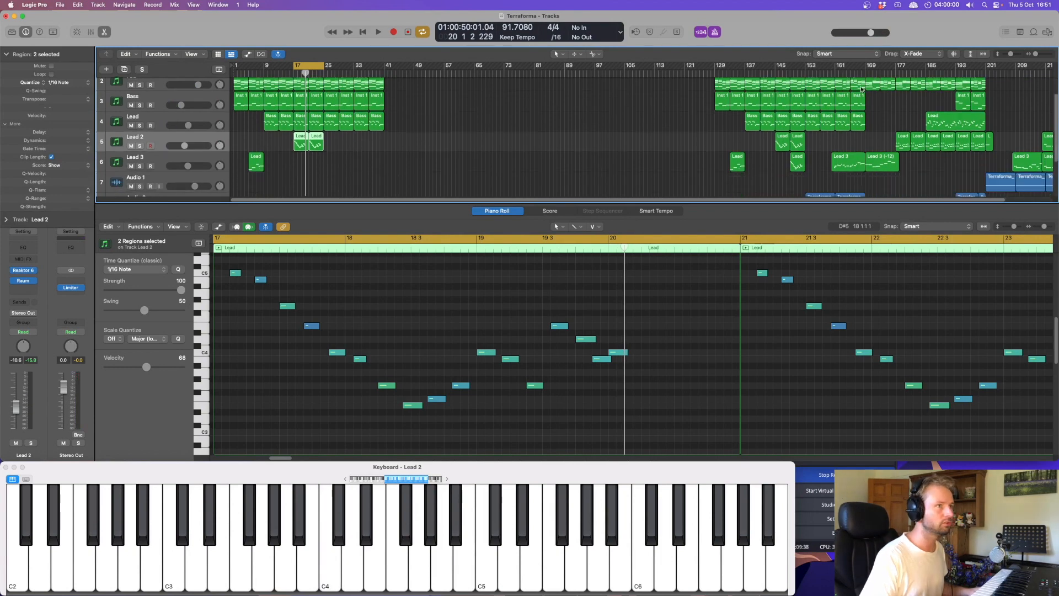
pyautogui.click(789, 74)
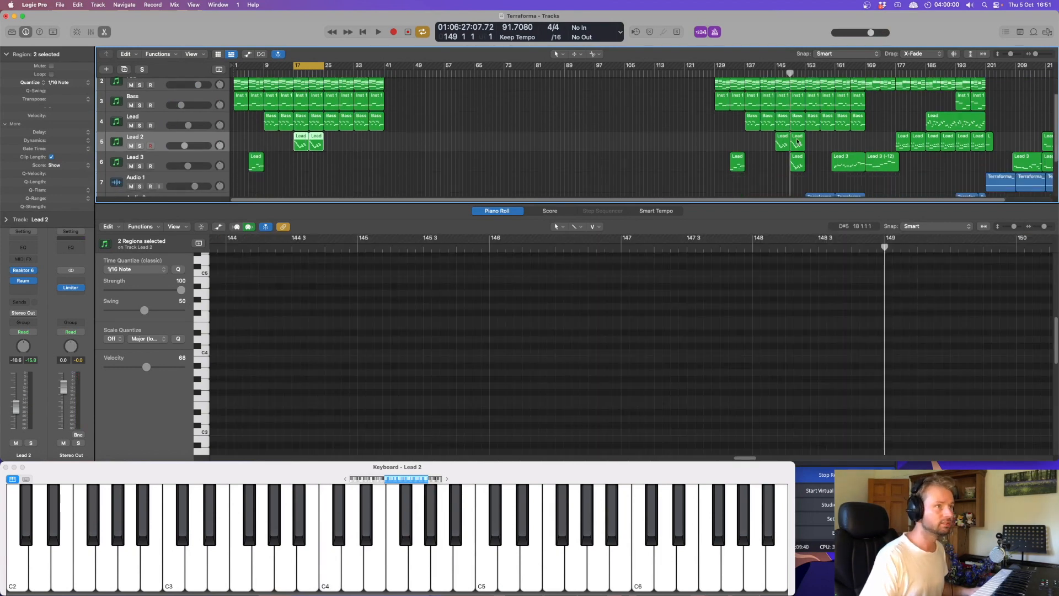
pyautogui.press('space')
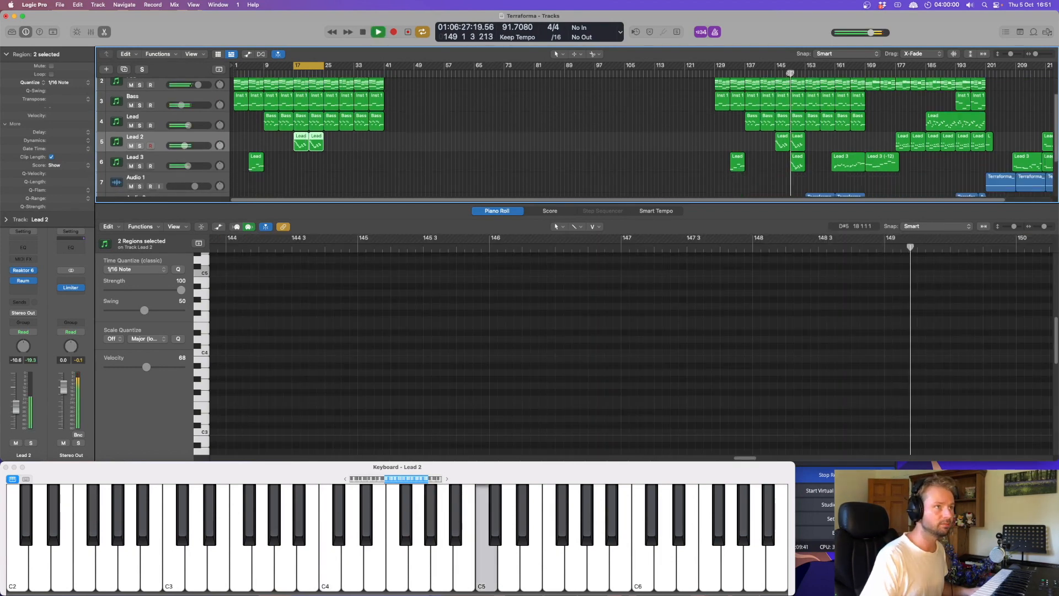
pyautogui.press('space')
pyautogui.click(797, 162)
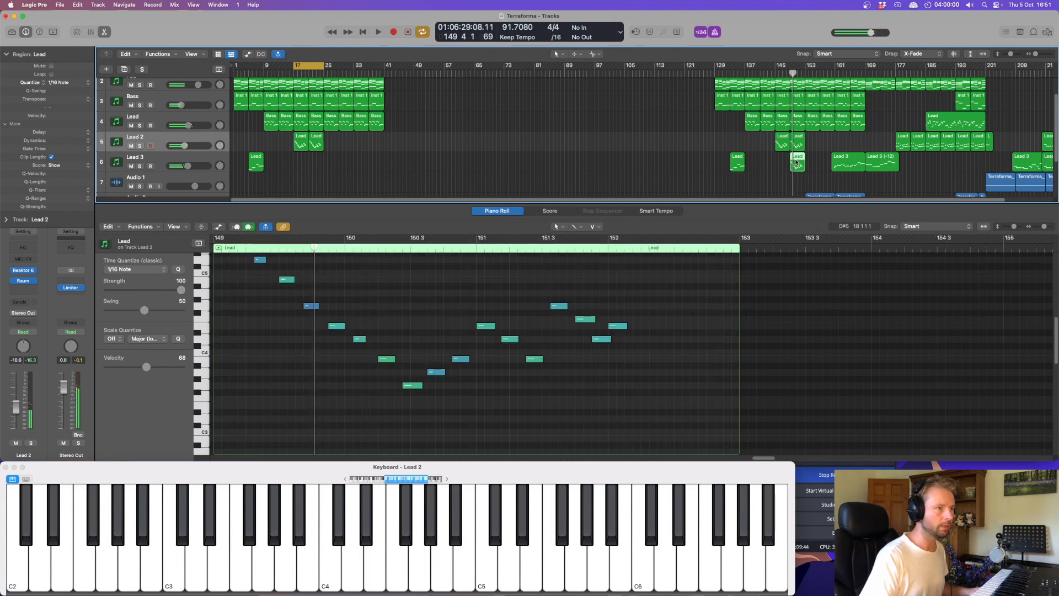
pyautogui.scroll(3, 267, 399)
pyautogui.click(204, 305)
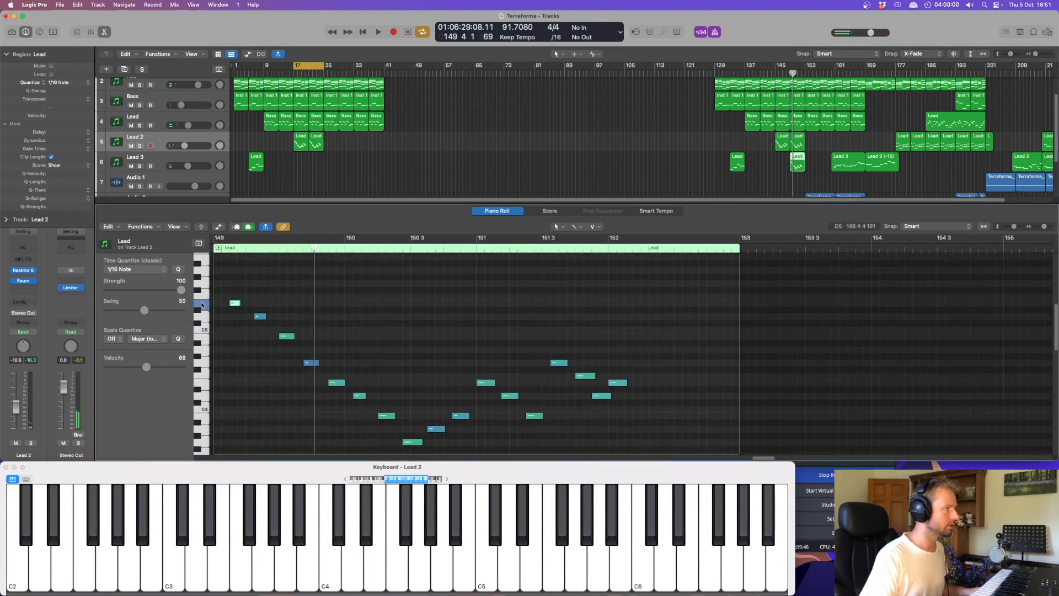
# Select the Lead 3 track and try out its sound while playing from just before bar 17
pyautogui.click(202, 156)
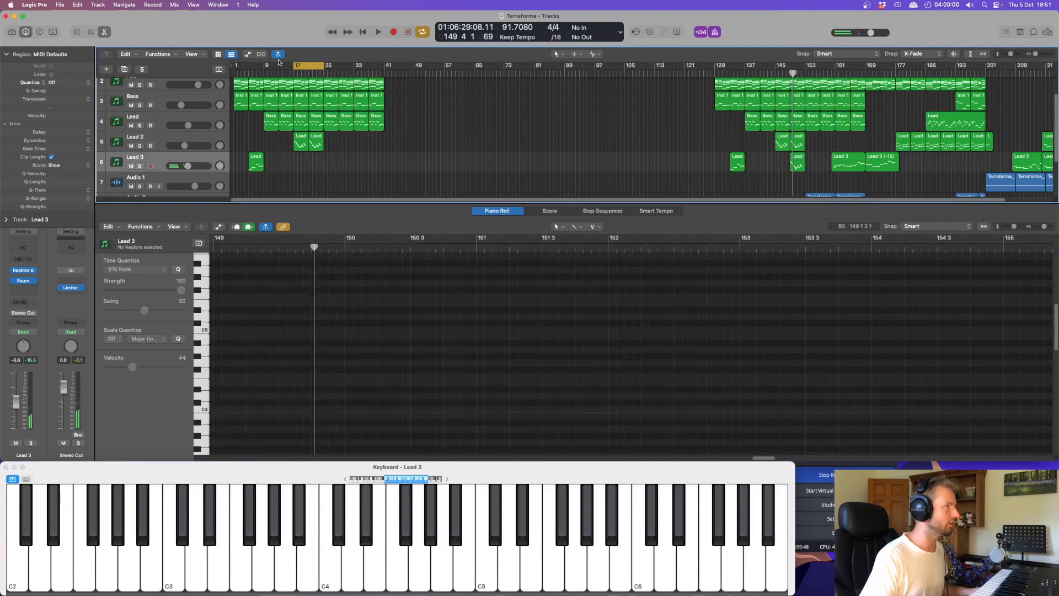
pyautogui.click(292, 73)
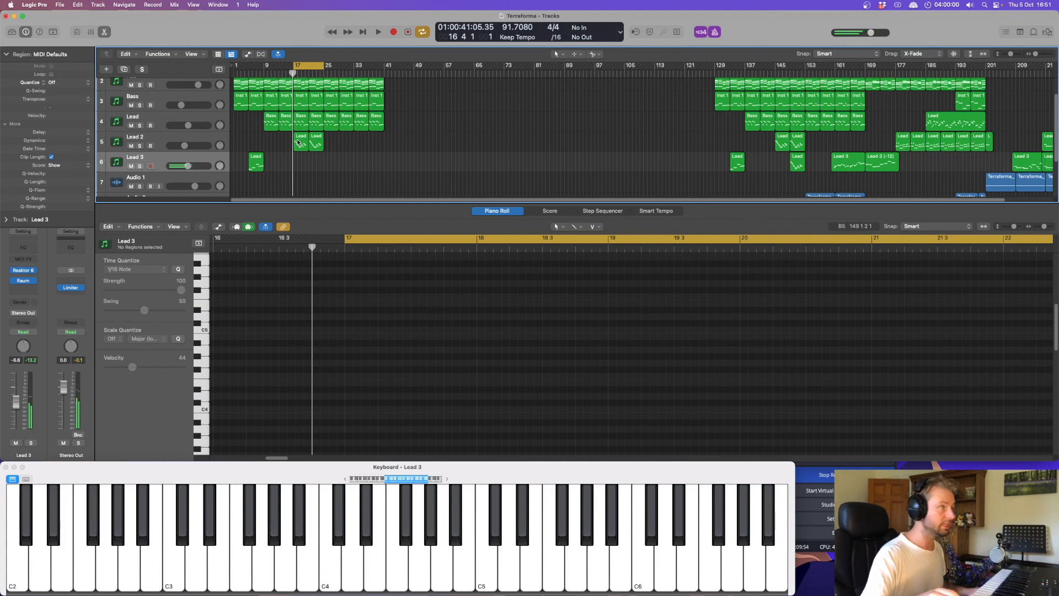
pyautogui.press('space')
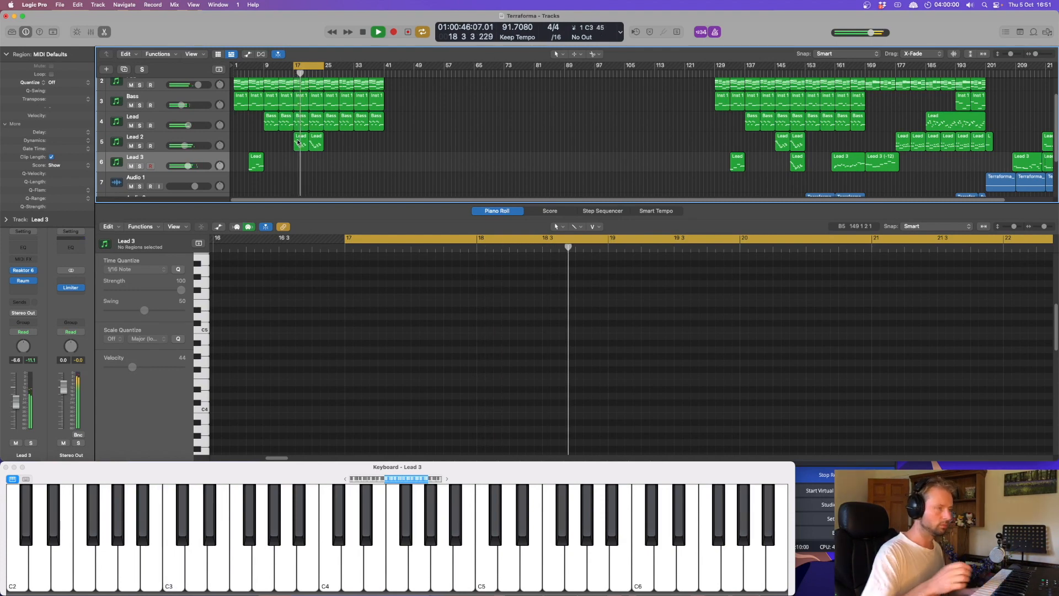
pyautogui.press('space')
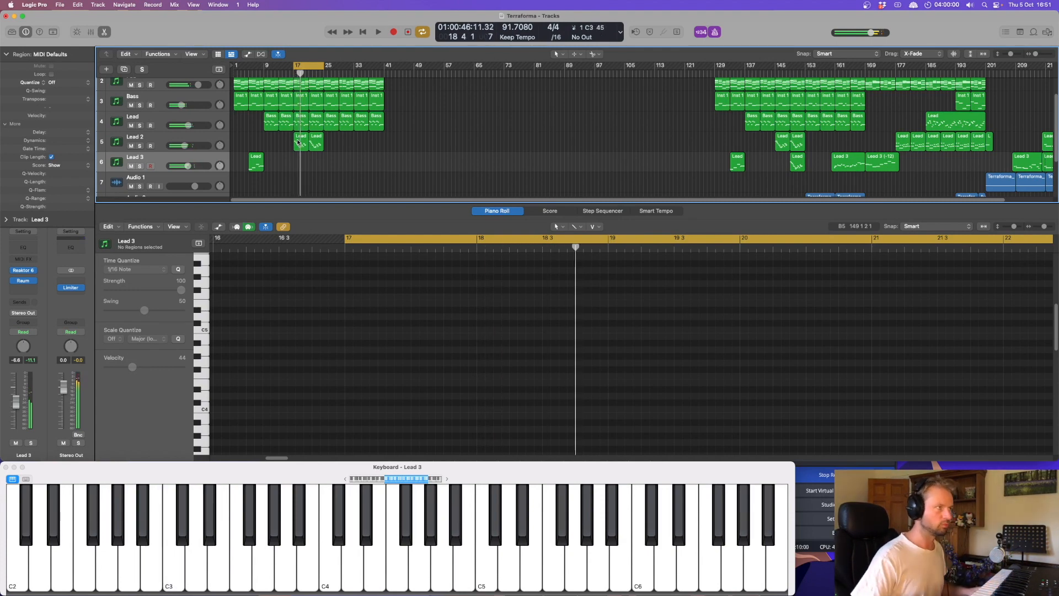
# Copy the Lead 3 region from bar 149 to bar 21 and play it with the cycle area set to bars 21 through 25
pyautogui.click(797, 161)
pyautogui.moveTo(798, 161); pyautogui.dragTo(316, 160)
pyautogui.moveTo(309, 67); pyautogui.dragTo(324, 66)
pyautogui.press('space')
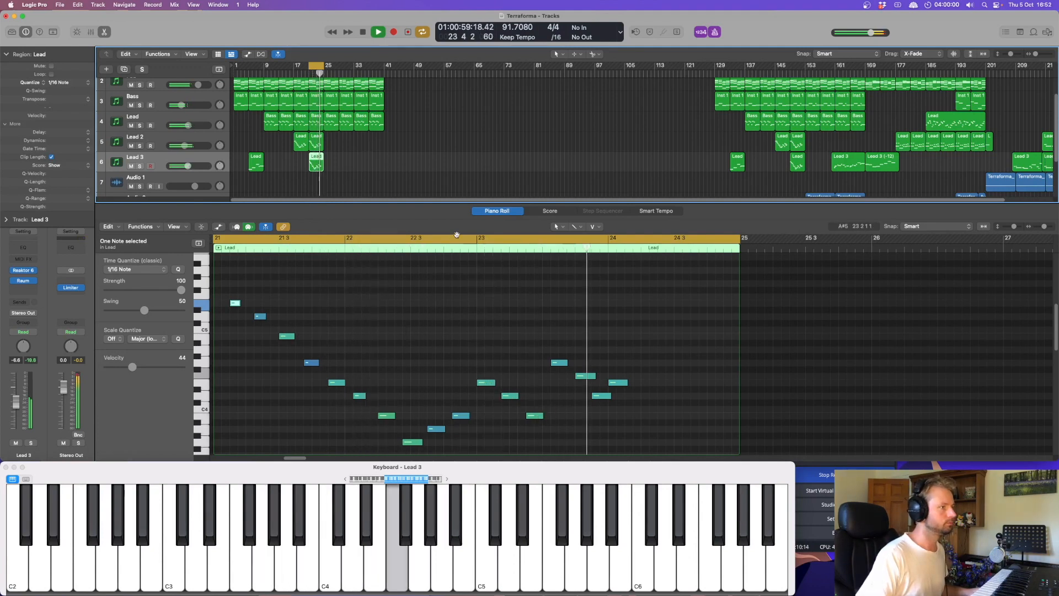
# Stop playback and compare the Lead 2 and Lead 3 regions at bar 21 in the Piano Roll
pyautogui.press('space')
pyautogui.click(316, 145)
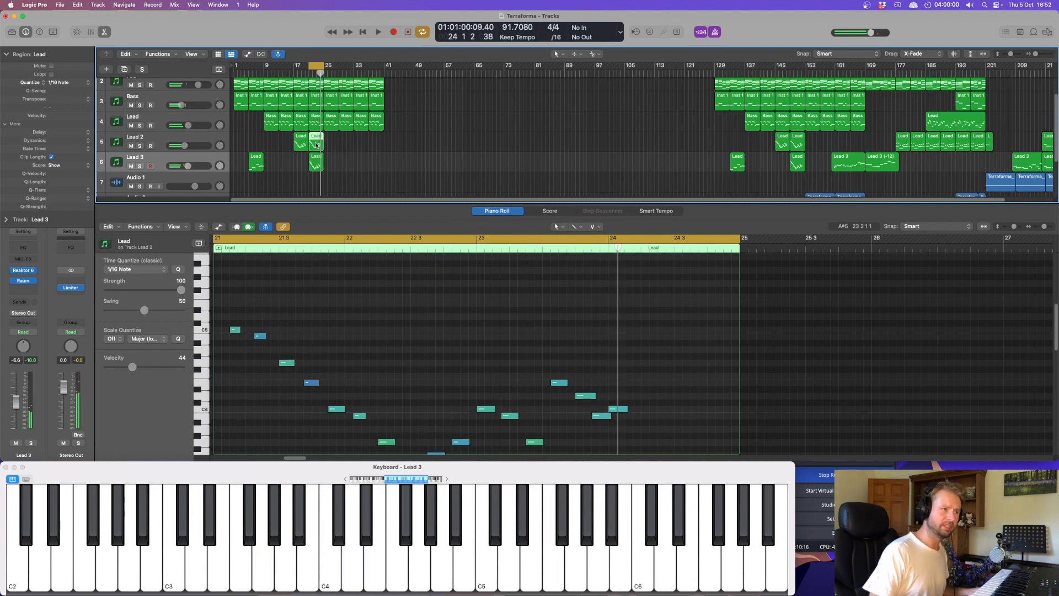
pyautogui.click(315, 164)
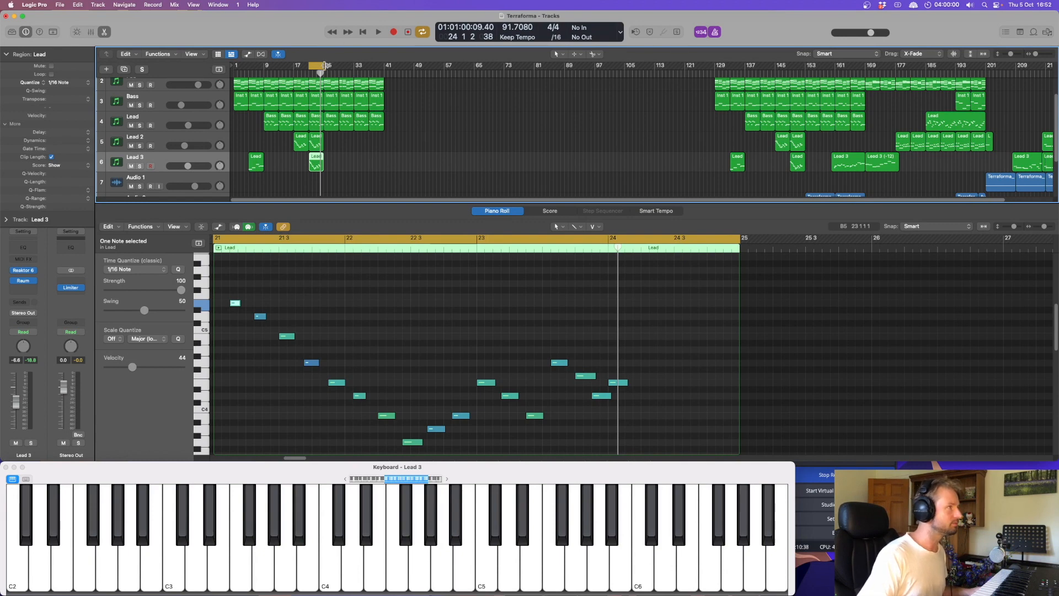
# Set the cycle area to bars 25 through 33 and audition the Audio 2 track in solo from bar 153
pyautogui.moveTo(325, 65)
pyautogui.mouseDown()
pyautogui.moveTo(338, 68)
pyautogui.moveTo(323, 67)
pyautogui.mouseUp()
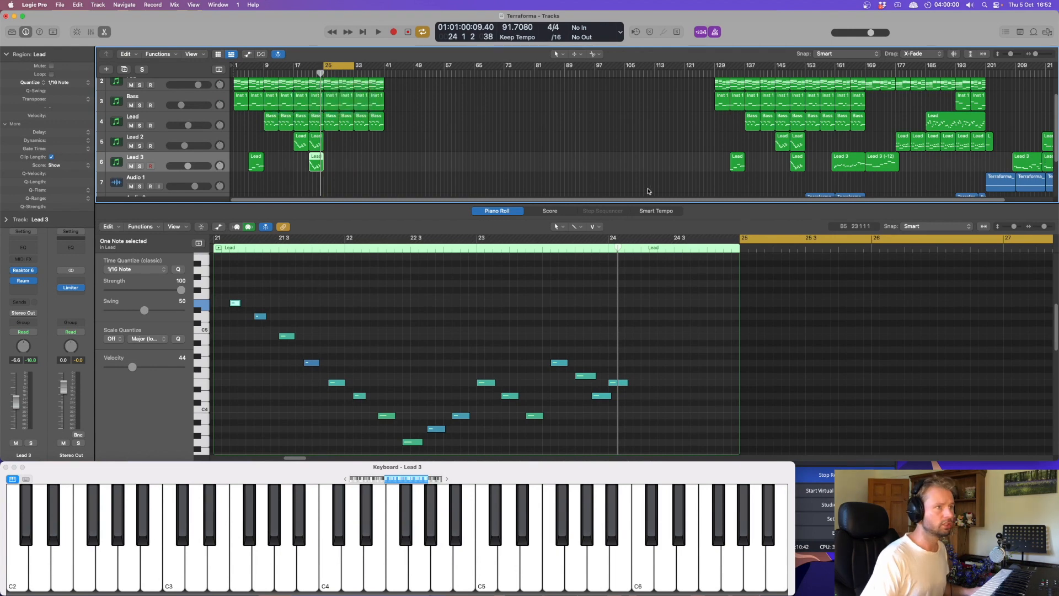
pyautogui.scroll(-2, 647, 187)
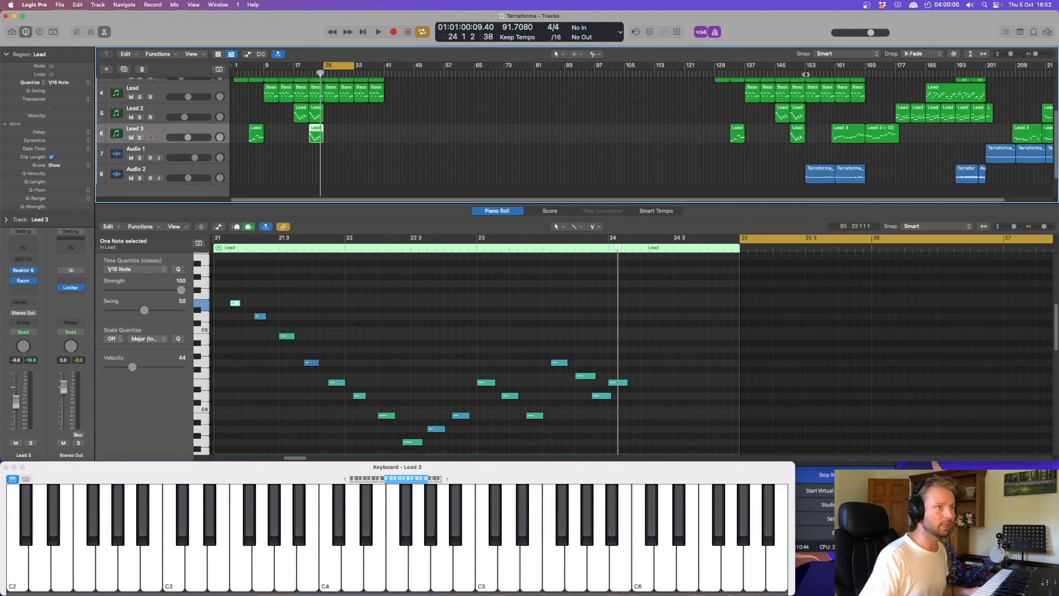
pyautogui.click(139, 178)
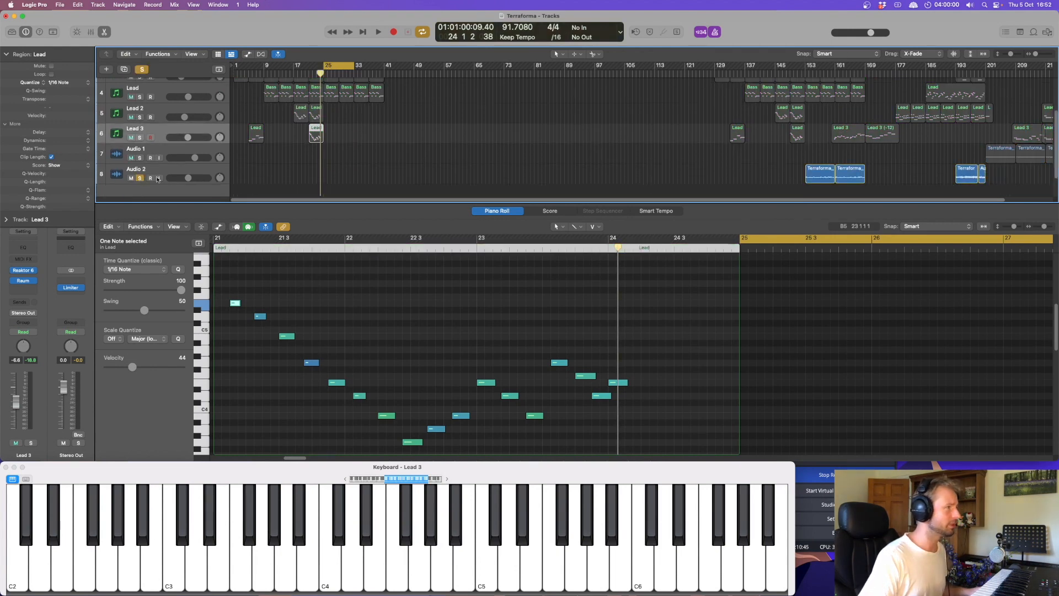
pyautogui.click(805, 74)
pyautogui.press('space')
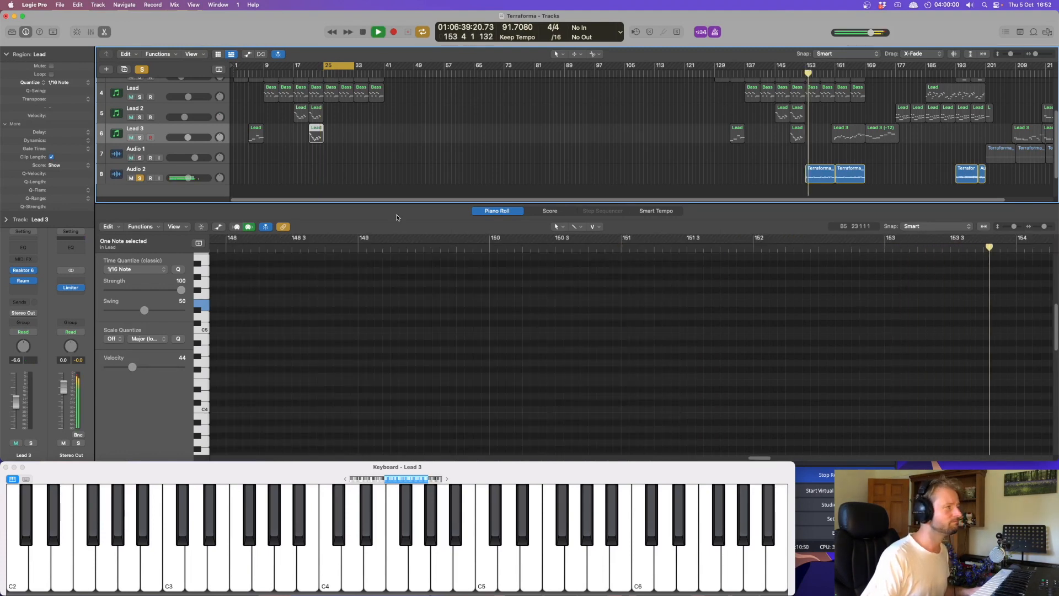
pyautogui.click(190, 170)
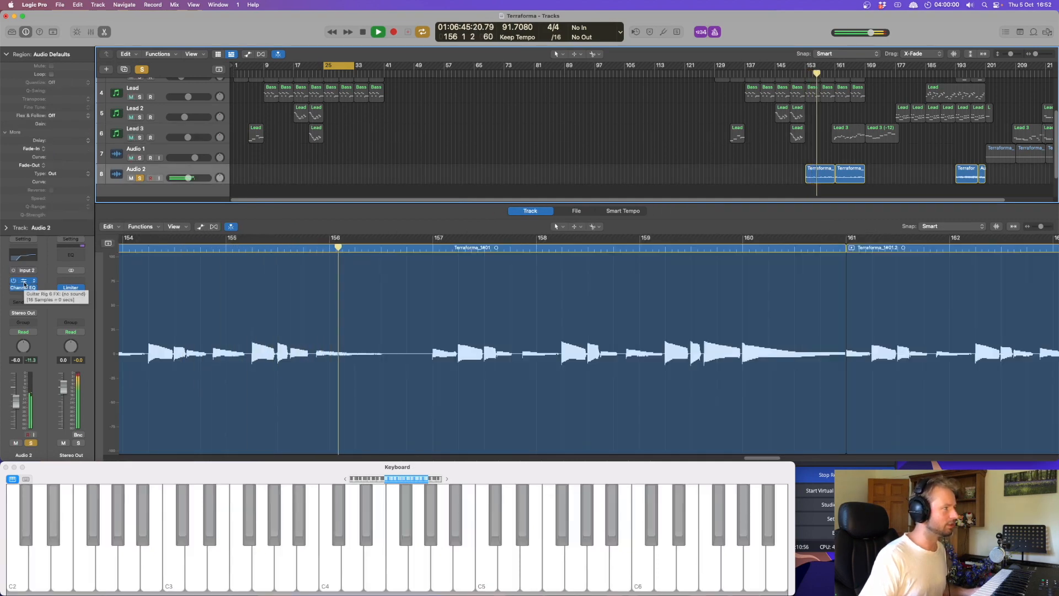
pyautogui.press('space')
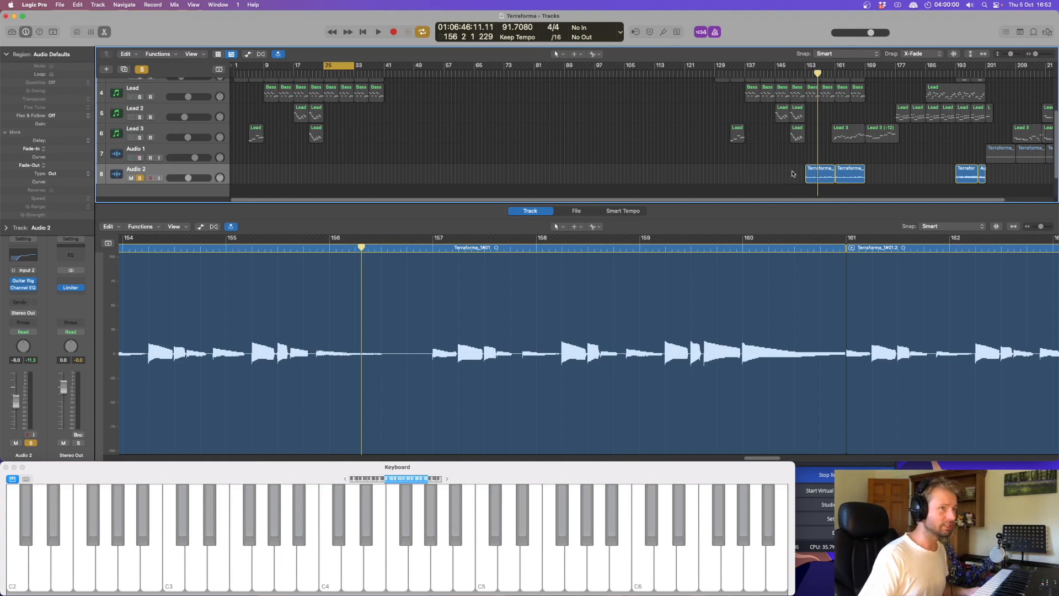
# Return the playhead to just before bar 153, take Audio 2 out of solo and select the Lead 3 track
pyautogui.click(805, 73)
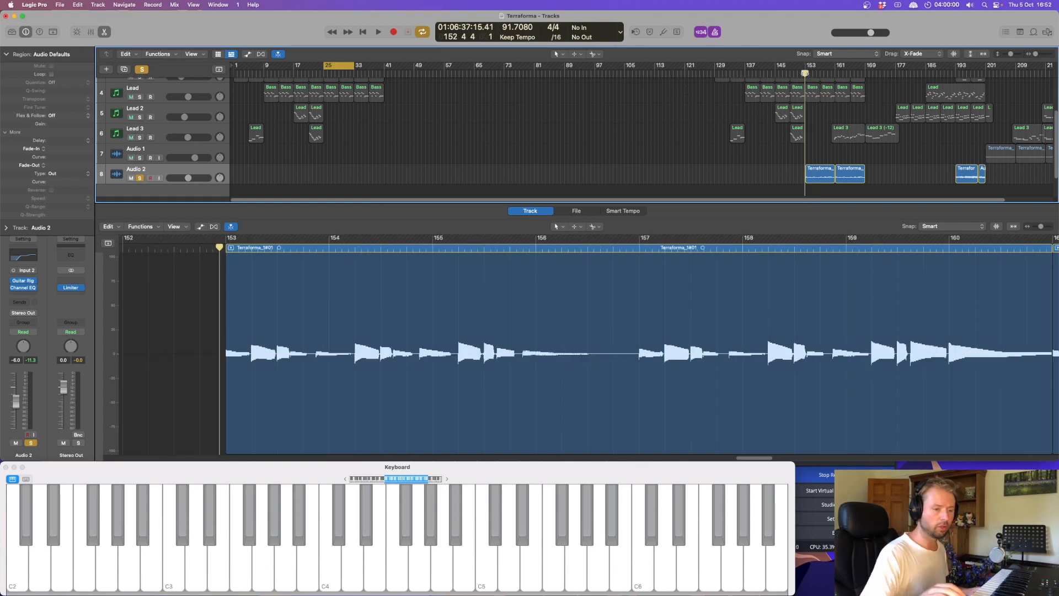
pyautogui.click(141, 179)
pyautogui.click(152, 130)
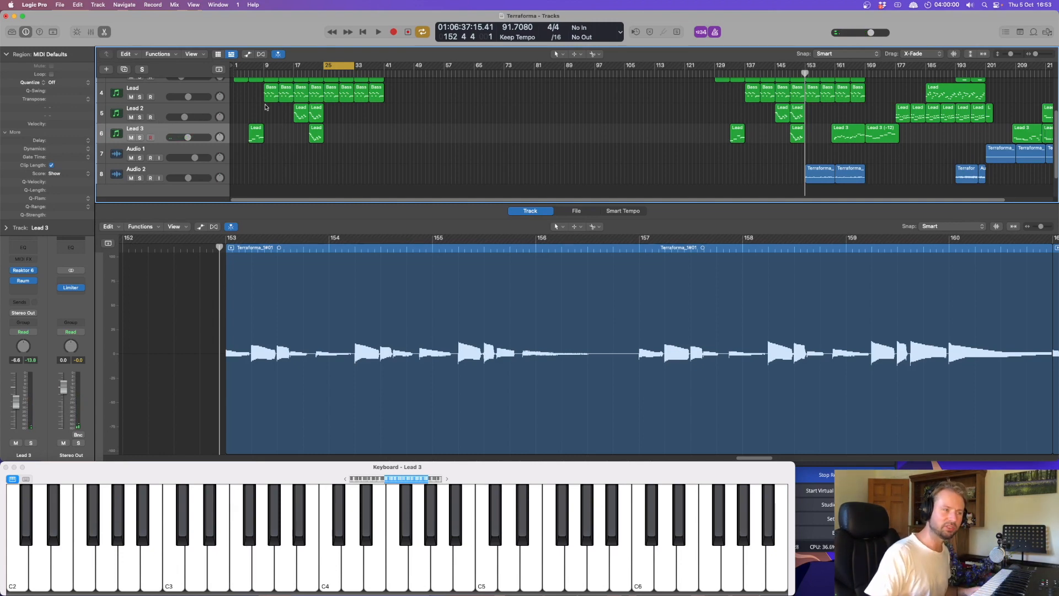
# Copy the two Audio 2 regions from bar 153 to bar 25 and play them with the cycle mode off
pyautogui.moveTo(874, 178); pyautogui.dragTo(340, 164)
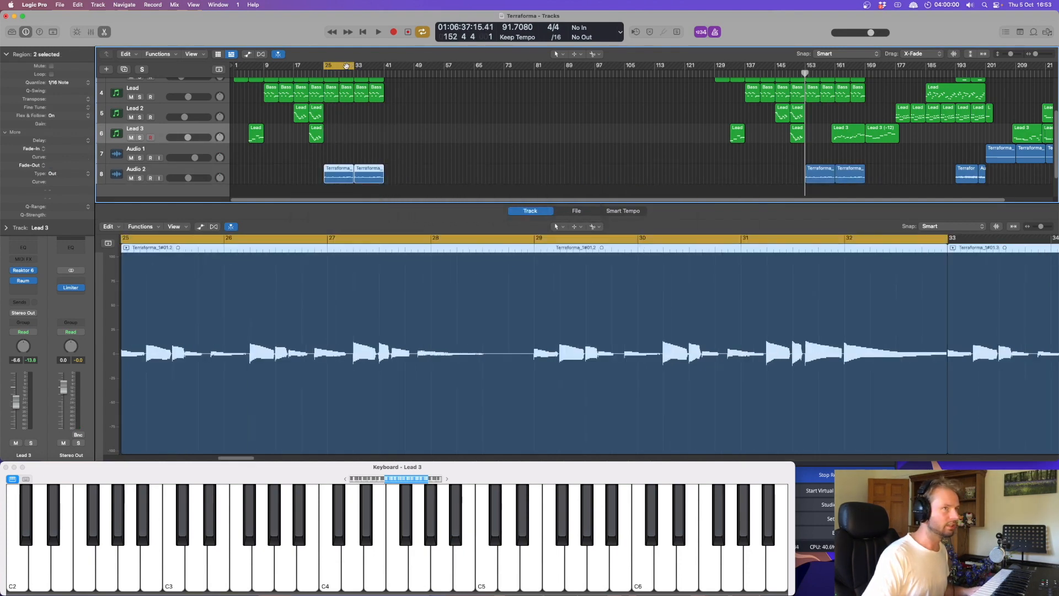
pyautogui.click(347, 68)
pyautogui.click(329, 73)
pyautogui.press('space')
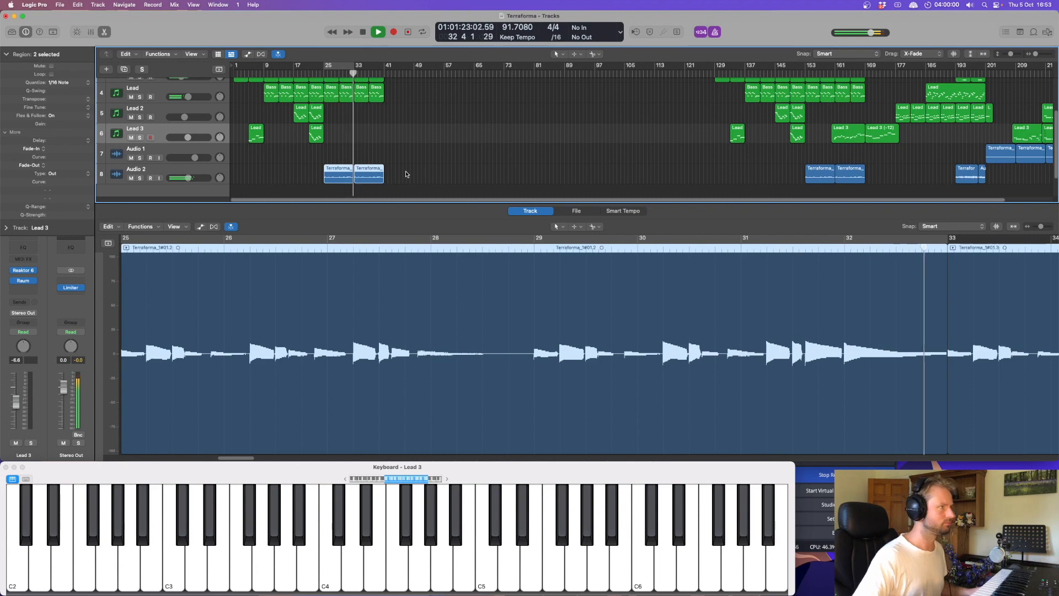
pyautogui.press('space')
# Play the arrangement from about bar 160 and examine the whole Lead 3 region there in the Piano Roll
pyautogui.scroll(3, 510, 165)
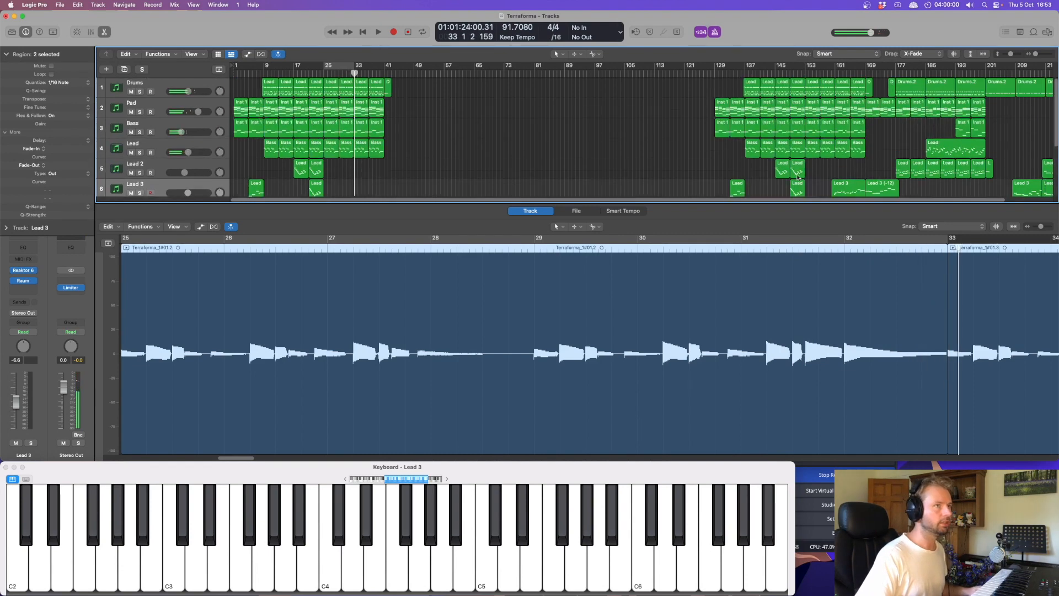
pyautogui.click(833, 73)
pyautogui.press('space')
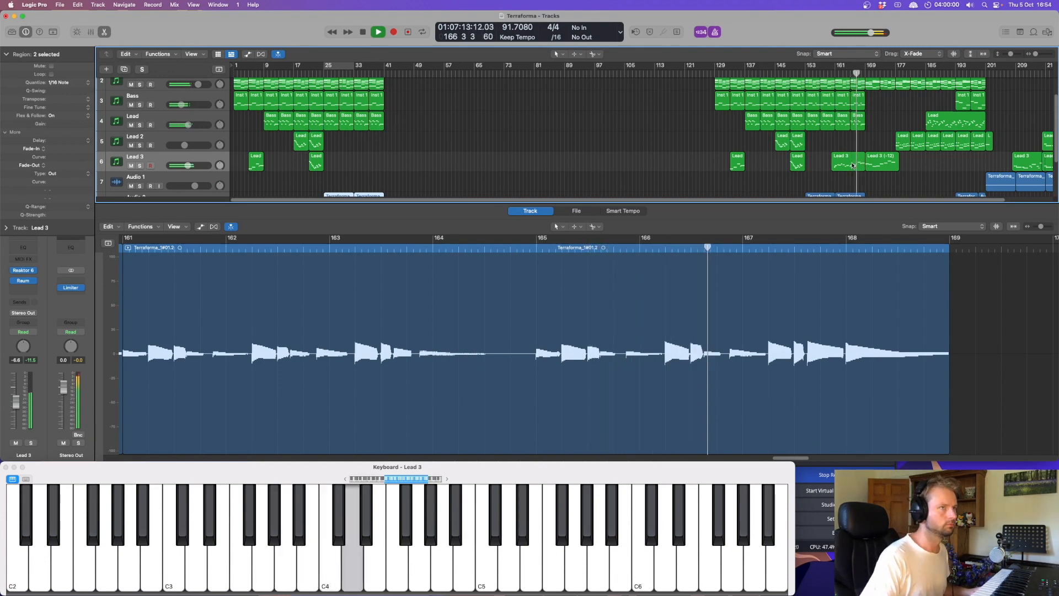
pyautogui.click(847, 162)
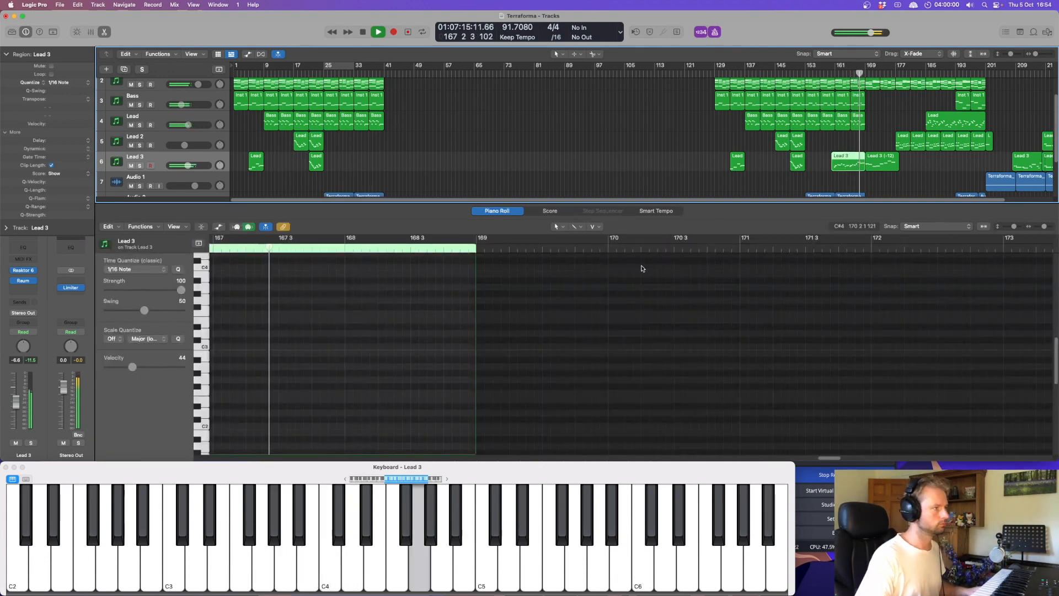
pyautogui.scroll(5, 427, 379)
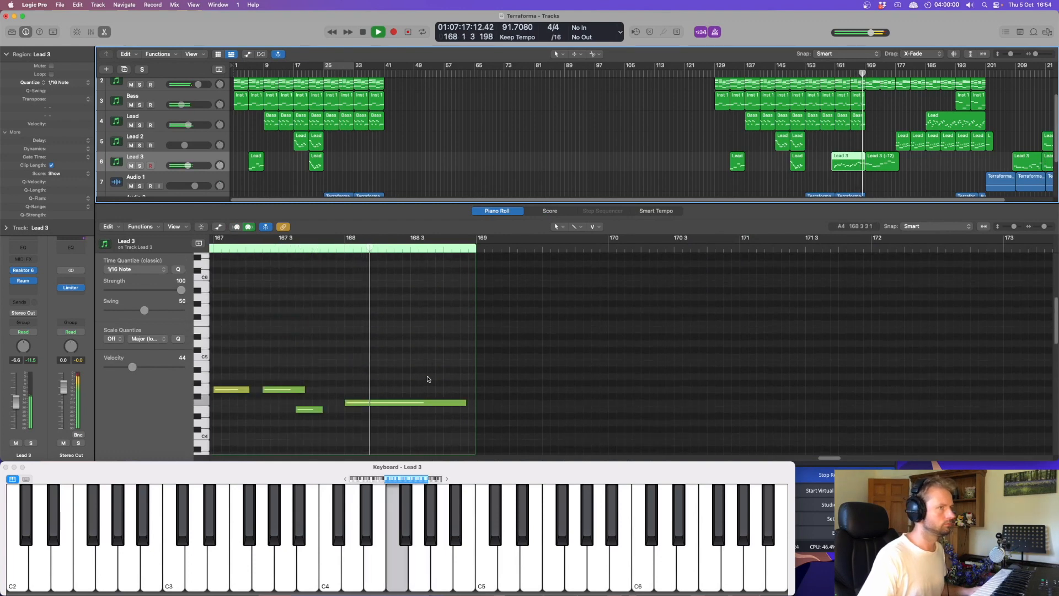
pyautogui.press('space')
pyautogui.moveTo(1043, 227); pyautogui.dragTo(1041, 228)
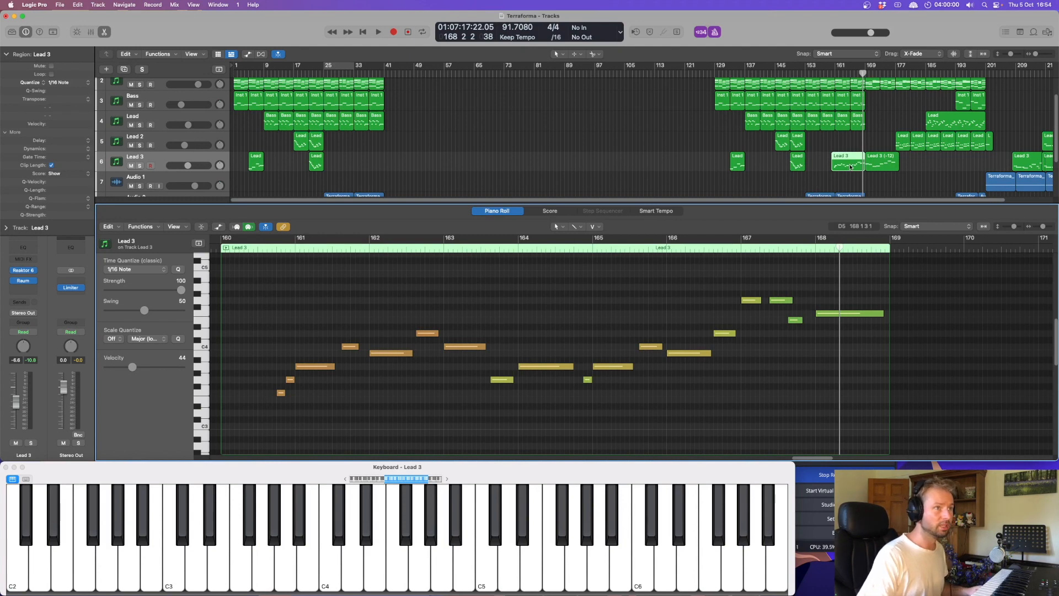
# Copy the Lead 3 region from bar 160 to bar 32 and check its ending by playing from bar 39
pyautogui.moveTo(849, 167); pyautogui.dragTo(369, 167)
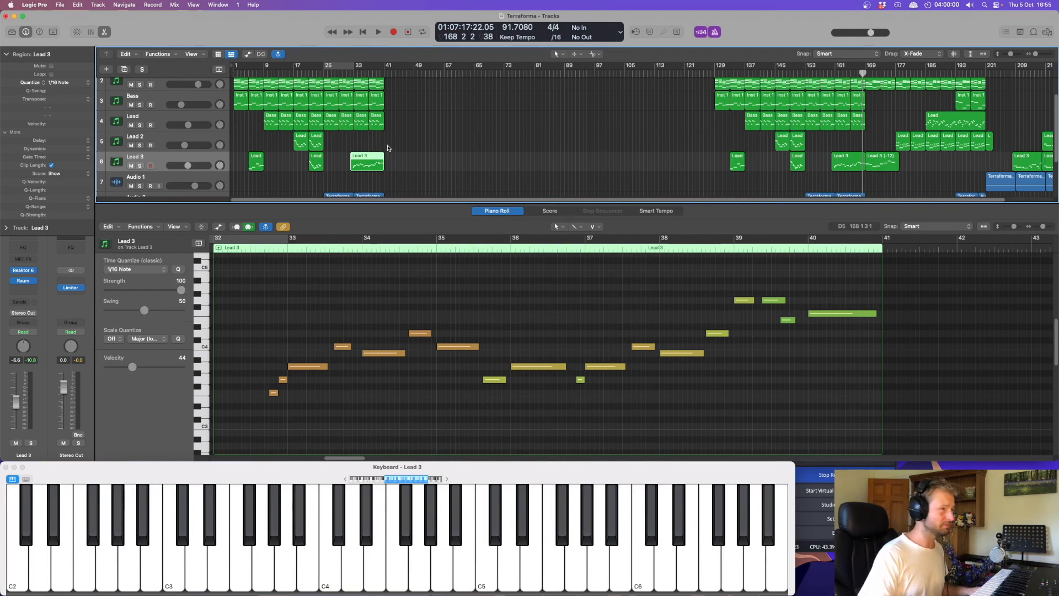
pyautogui.scroll(2, 401, 141)
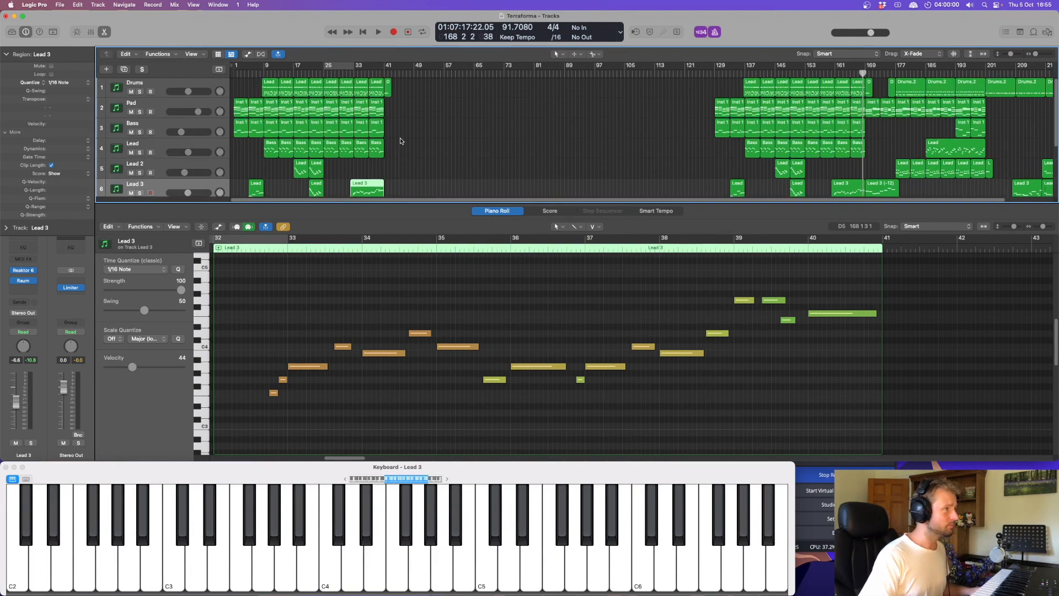
pyautogui.click(378, 73)
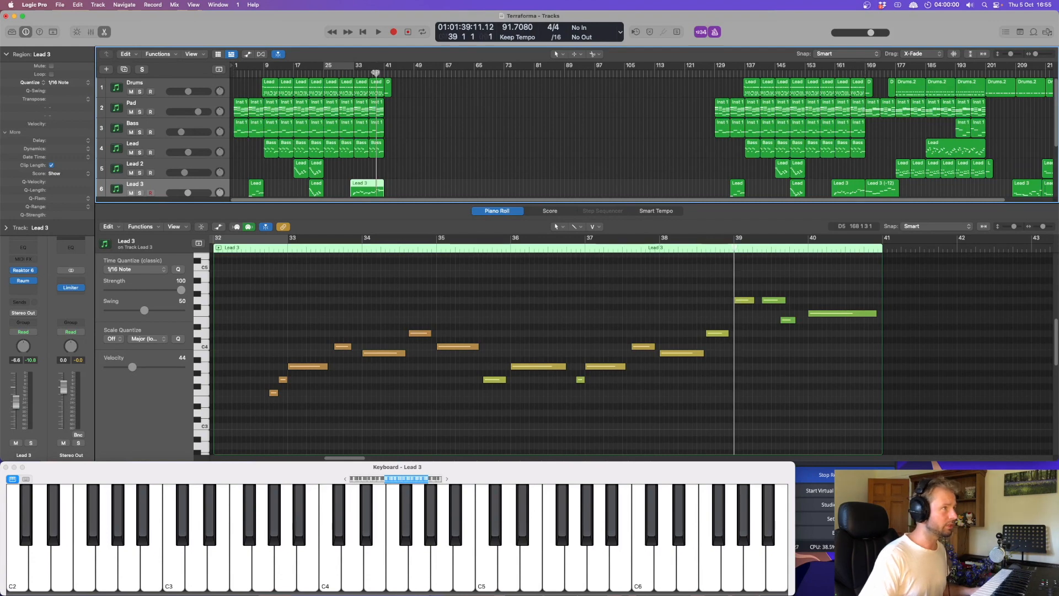
pyautogui.press('space')
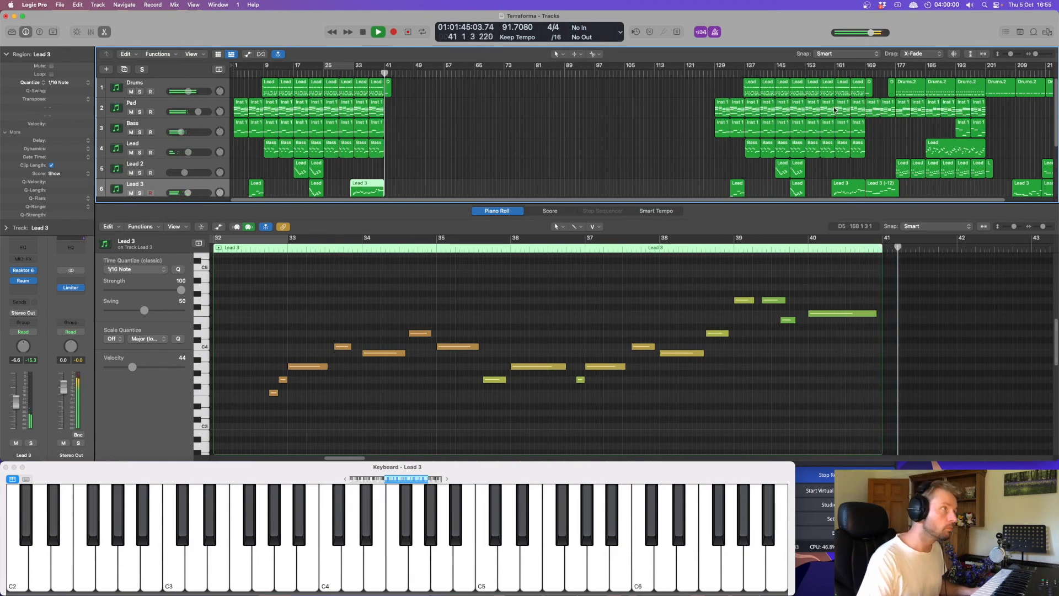
pyautogui.press('space')
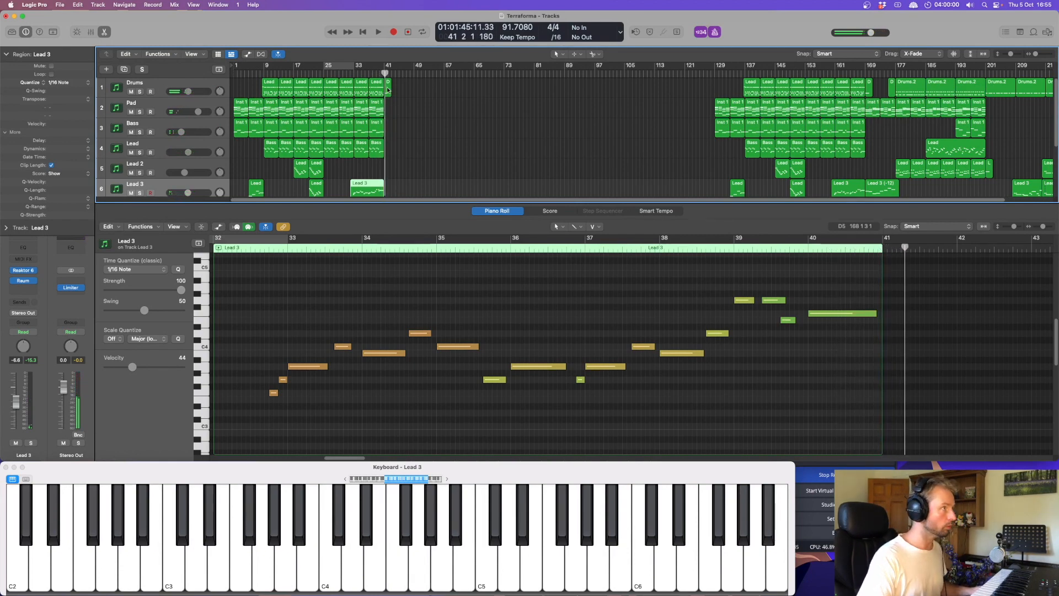
# Examine the chords of the Pad region at bar 169 and copy that region to bar 41
pyautogui.click(876, 109)
pyautogui.scroll(-3, 403, 335)
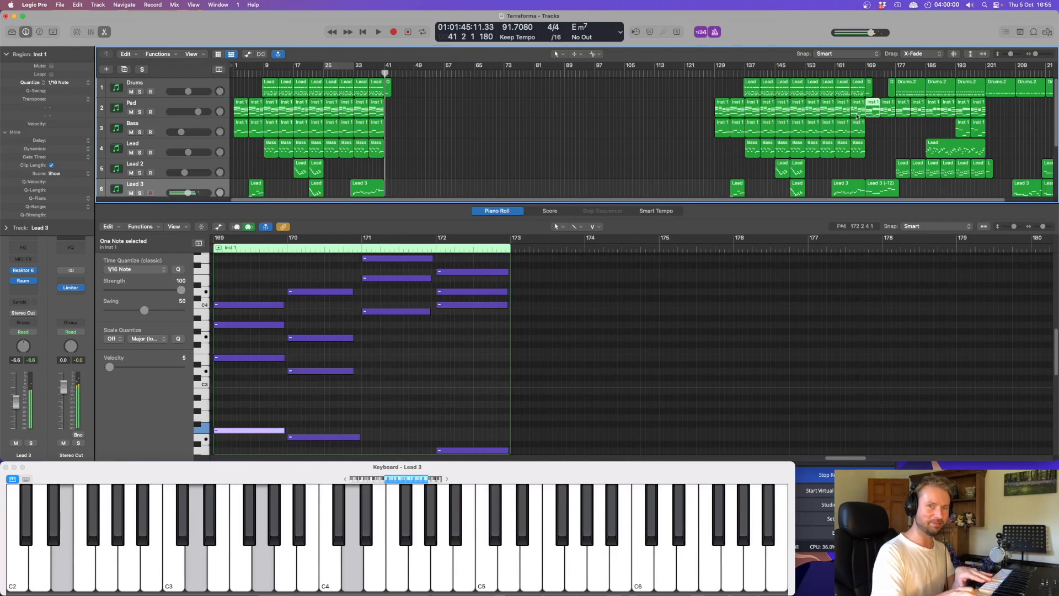
pyautogui.scroll(2, 436, 336)
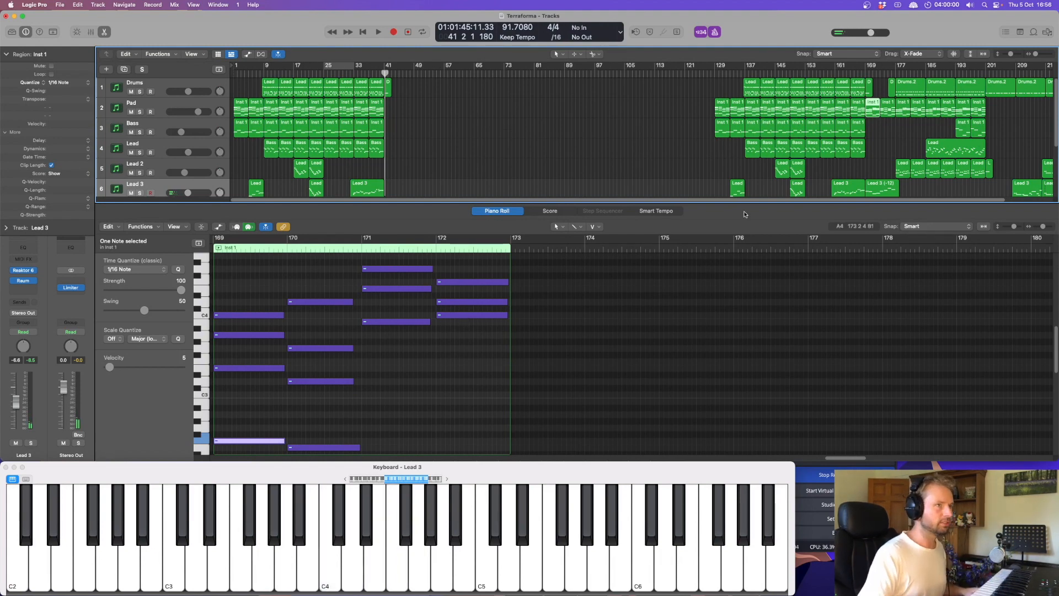
pyautogui.moveTo(873, 113); pyautogui.dragTo(393, 110)
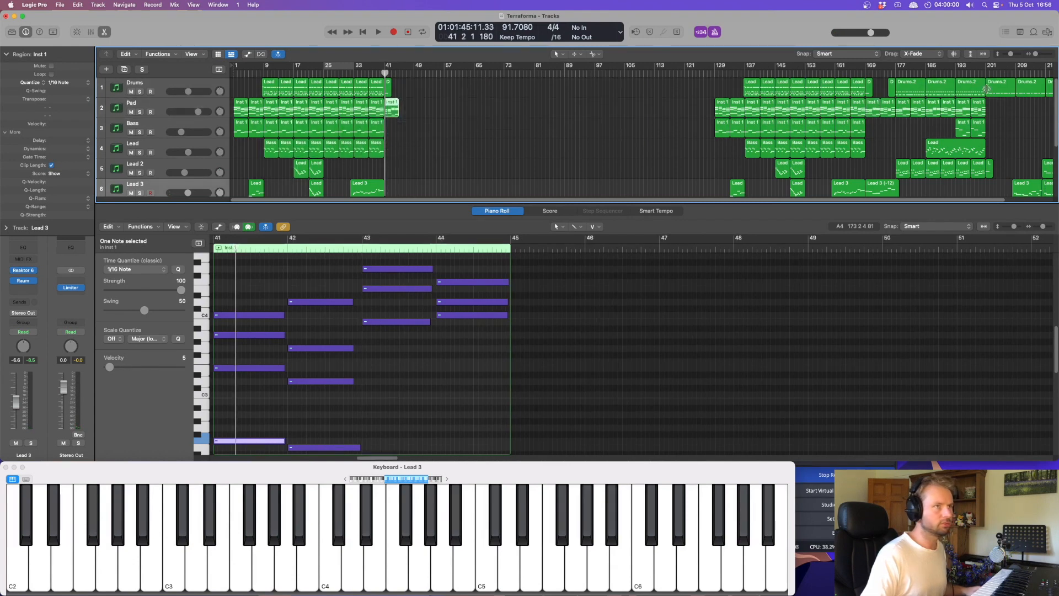
# Play the Pad region at bar 173 and examine its chord notes in the Piano Roll, selecting the E3 notes
pyautogui.click(886, 101)
pyautogui.press('space')
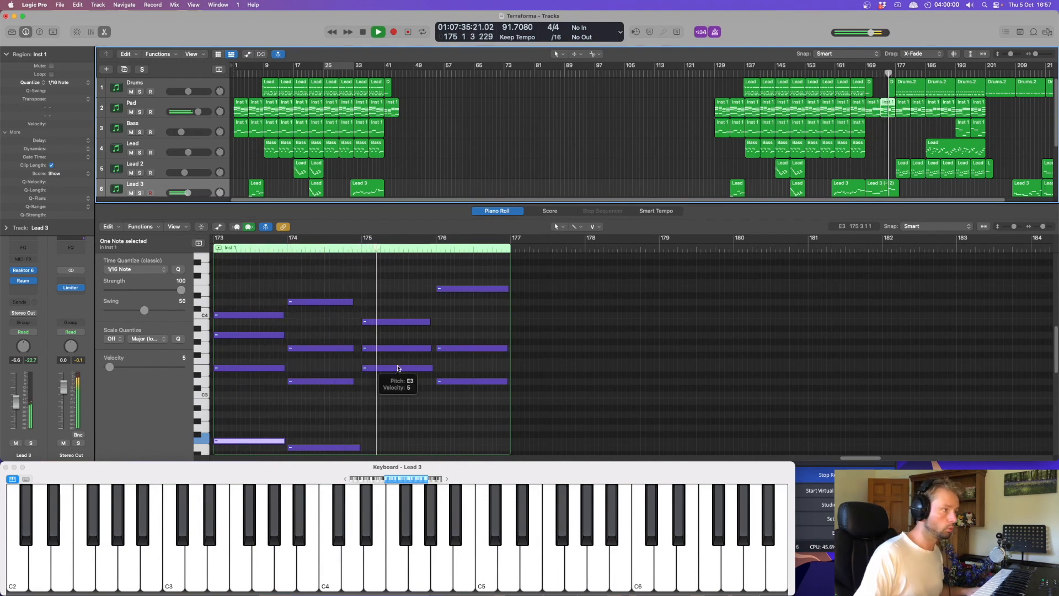
pyautogui.press('space')
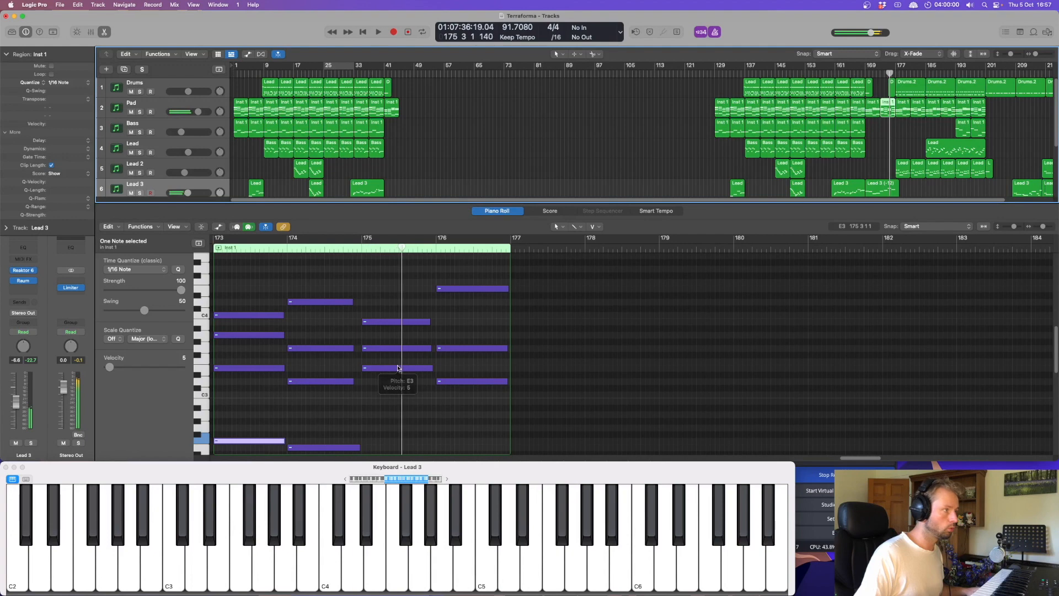
pyautogui.click(202, 371)
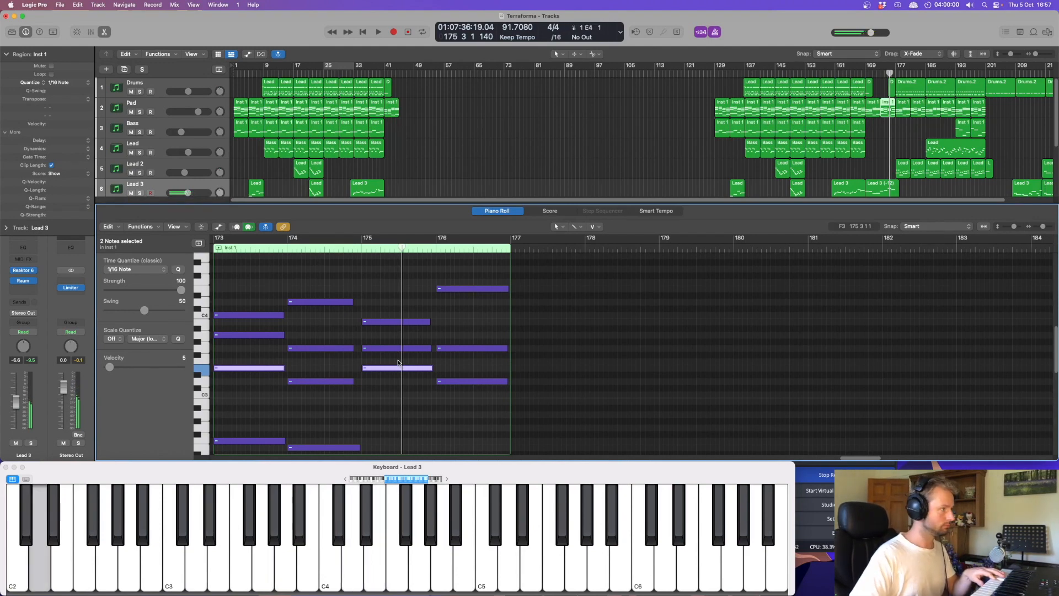
pyautogui.scroll(-3, 448, 373)
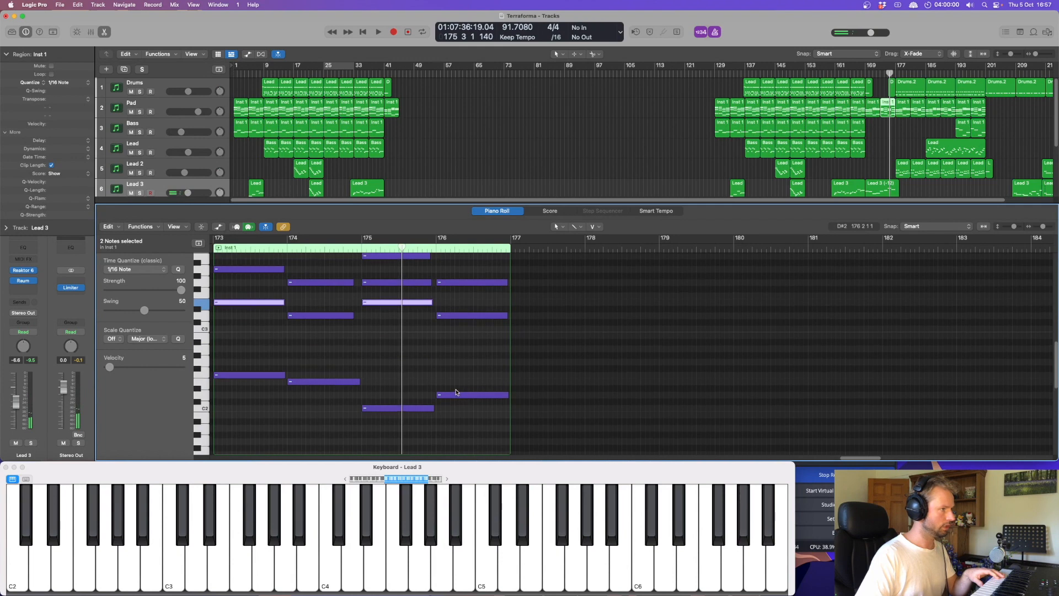
pyautogui.scroll(1, 456, 392)
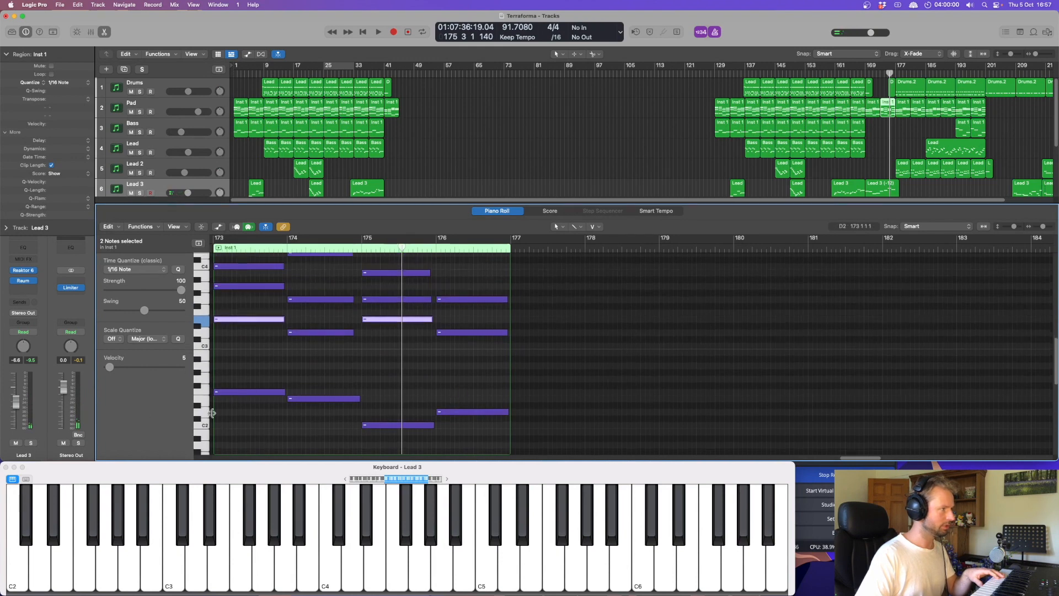
pyautogui.scroll(2, 265, 368)
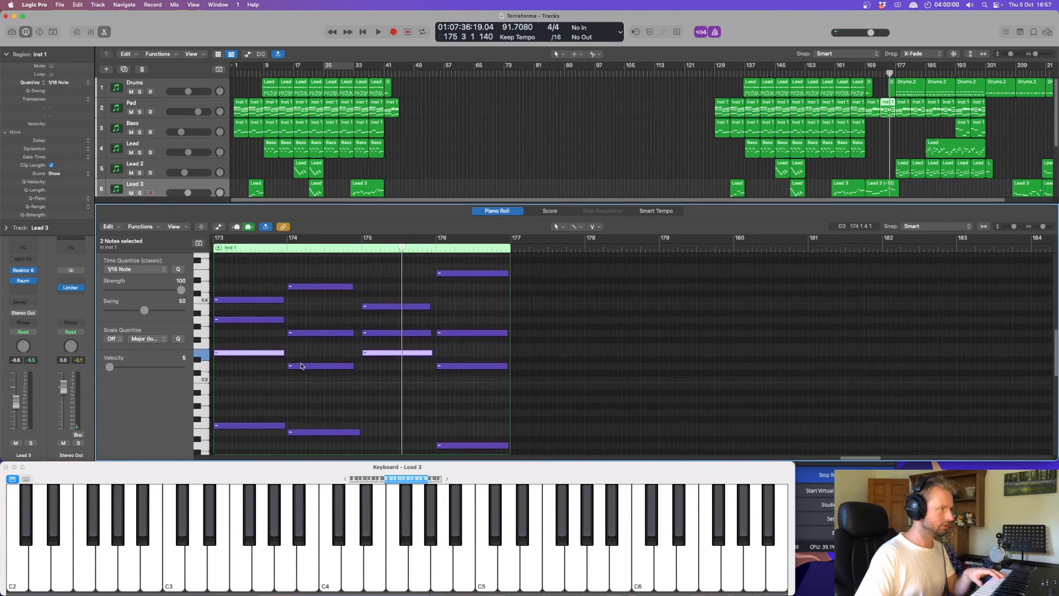
pyautogui.moveTo(301, 366)
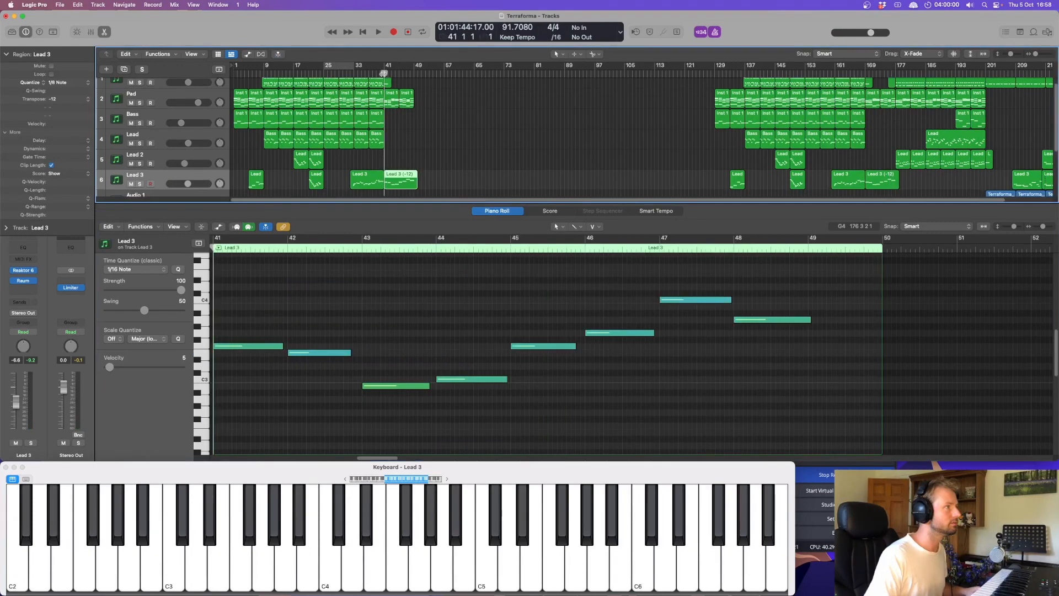
# Play the copied Pad regions and transposed Lead 3 region from bar 41 into bar 48
pyautogui.press('space')
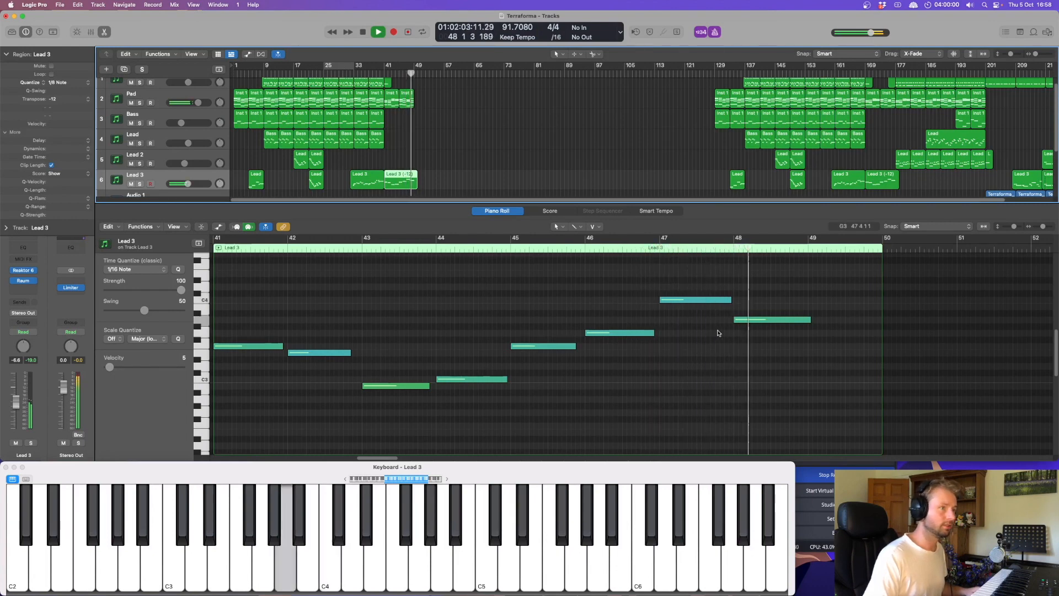
pyautogui.press('space')
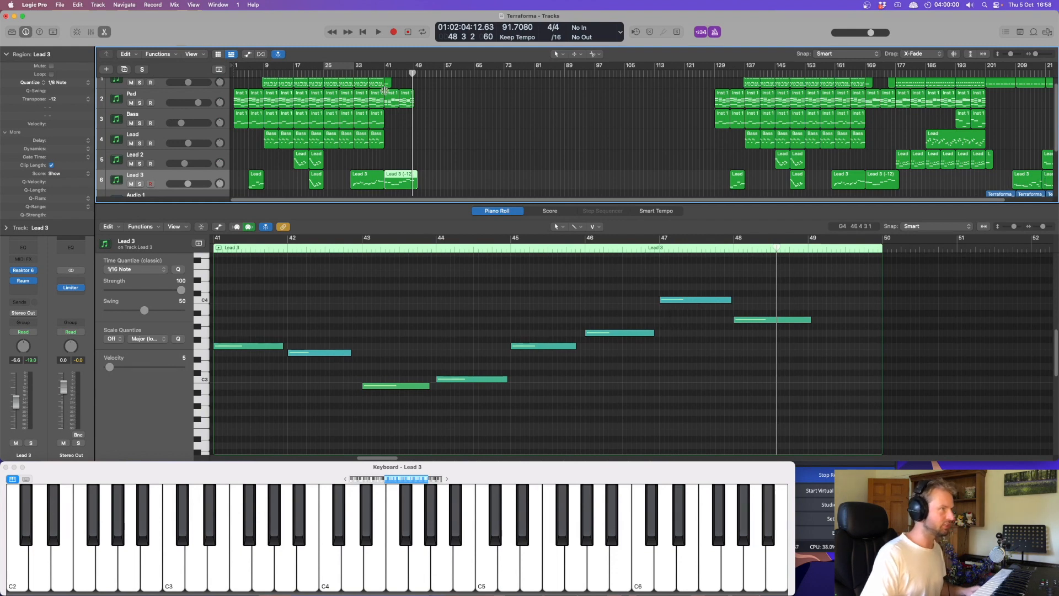
pyautogui.scroll(1, 385, 90)
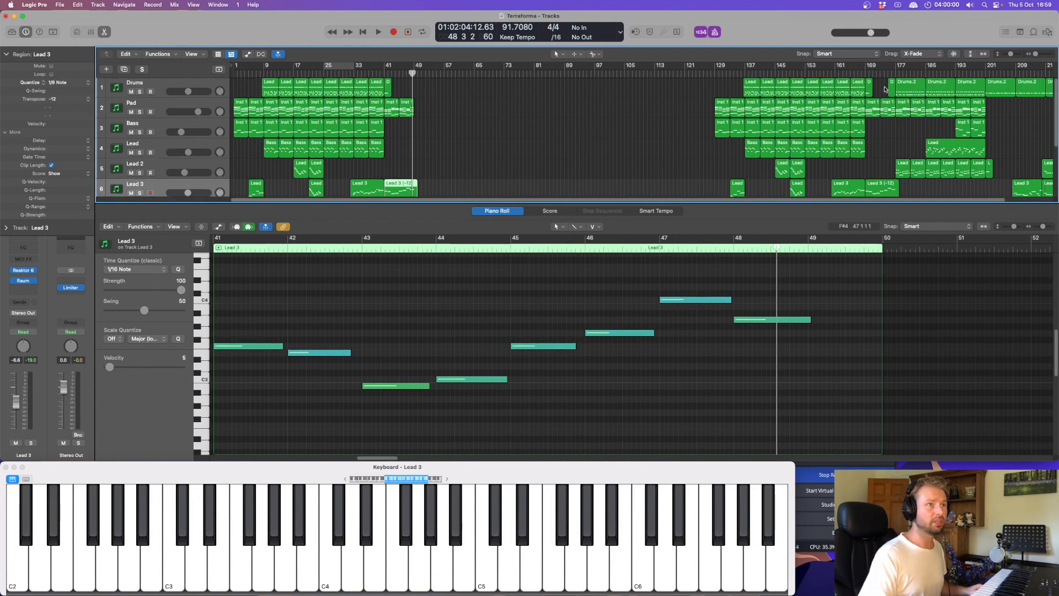
# Play the Drums fill region at bar 175 from bar 176 up to bar 177 and examine its notes
pyautogui.click(890, 88)
pyautogui.click(891, 73)
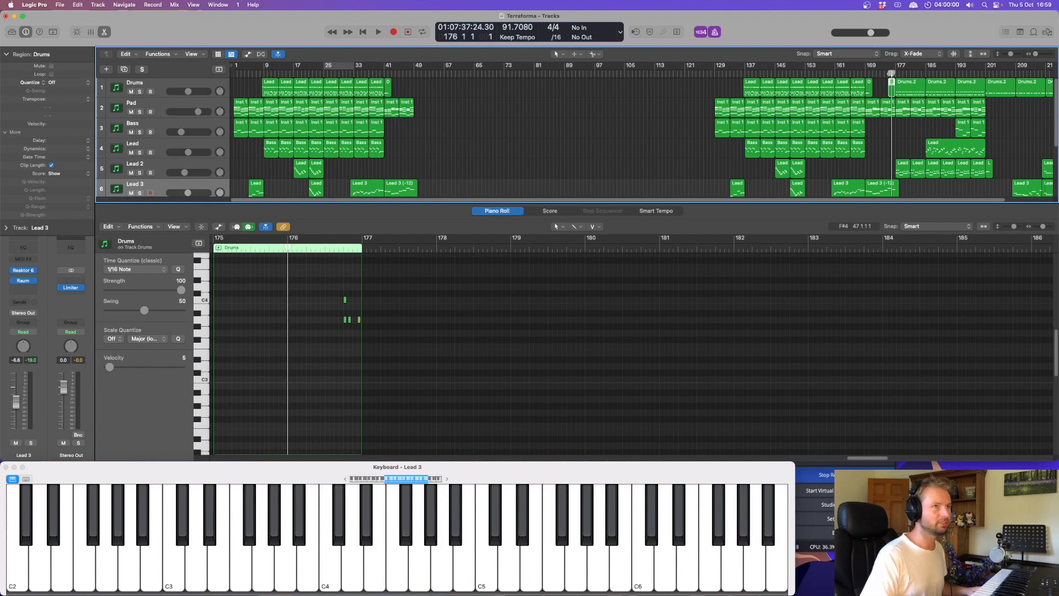
pyautogui.press('space')
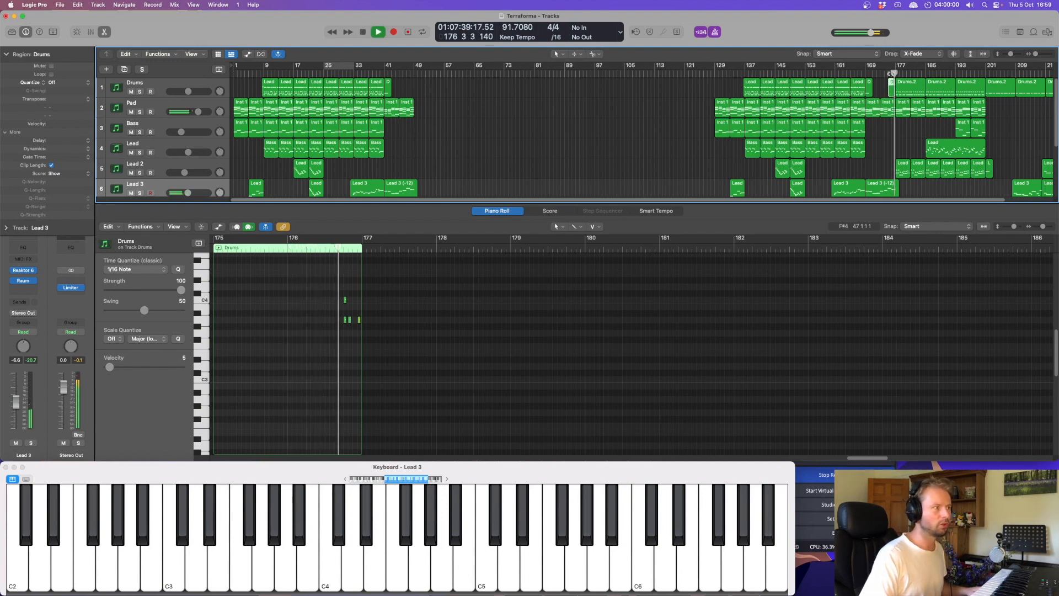
pyautogui.press('space')
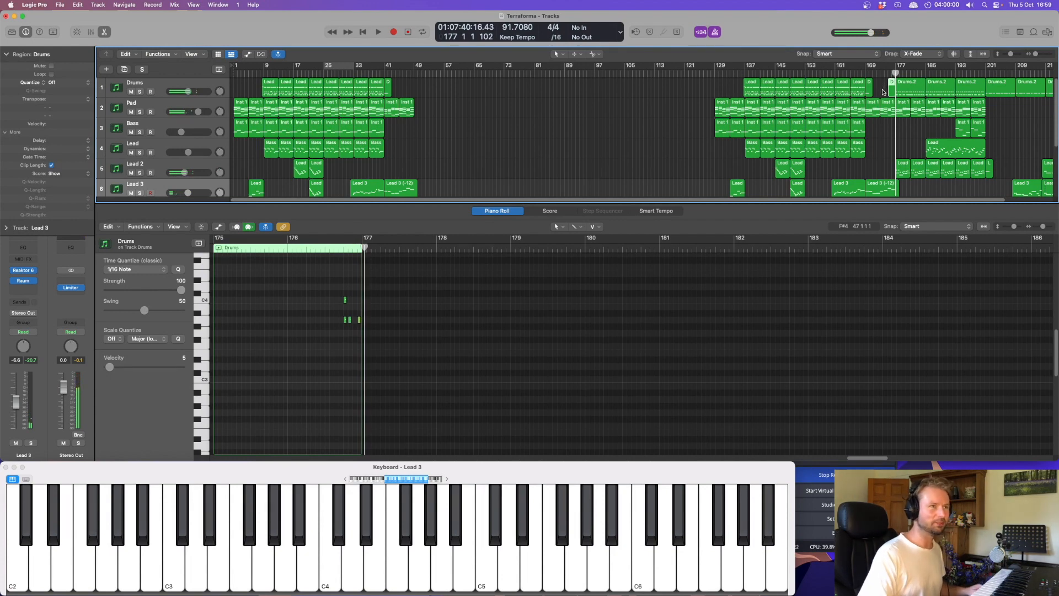
# Copy the drum fill at bar 175 and the three Drums.2 regions after it to bar 47, and play the groove from bar 49
pyautogui.moveTo(883, 92); pyautogui.dragTo(424, 92)
pyautogui.click(414, 73)
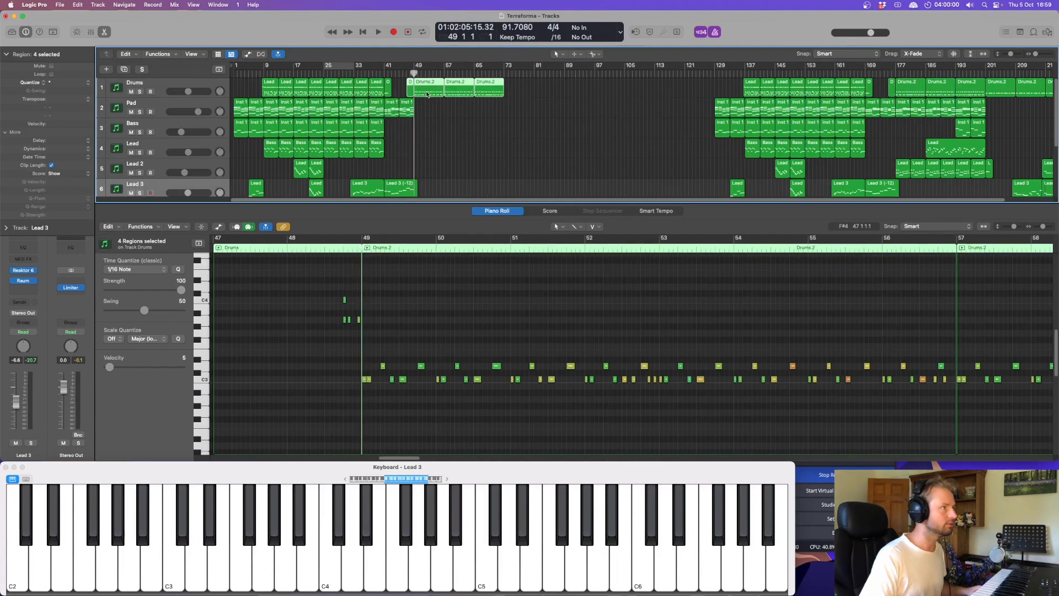
pyautogui.click(433, 93)
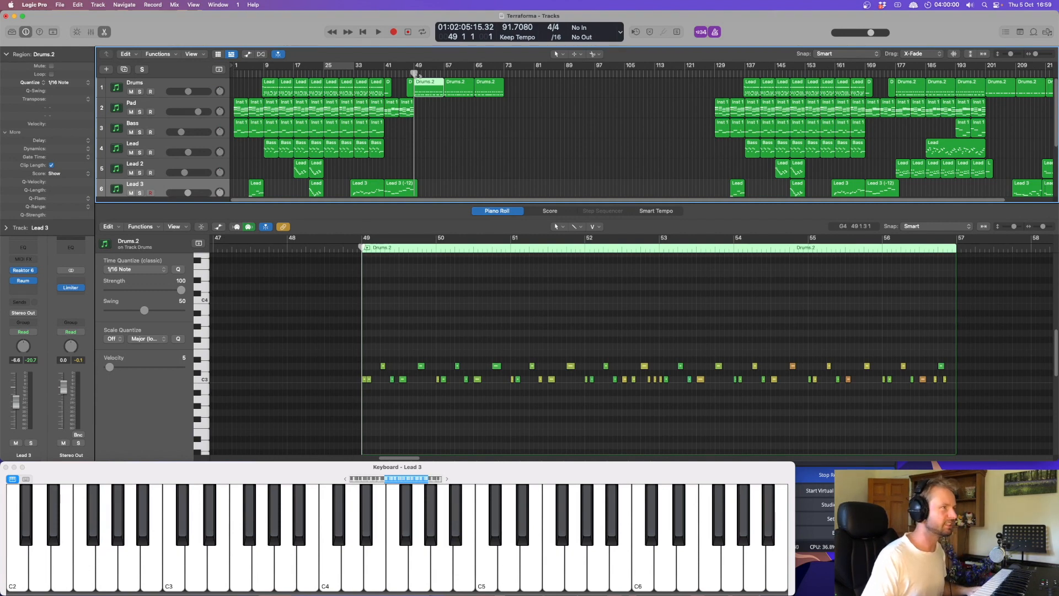
pyautogui.press('space')
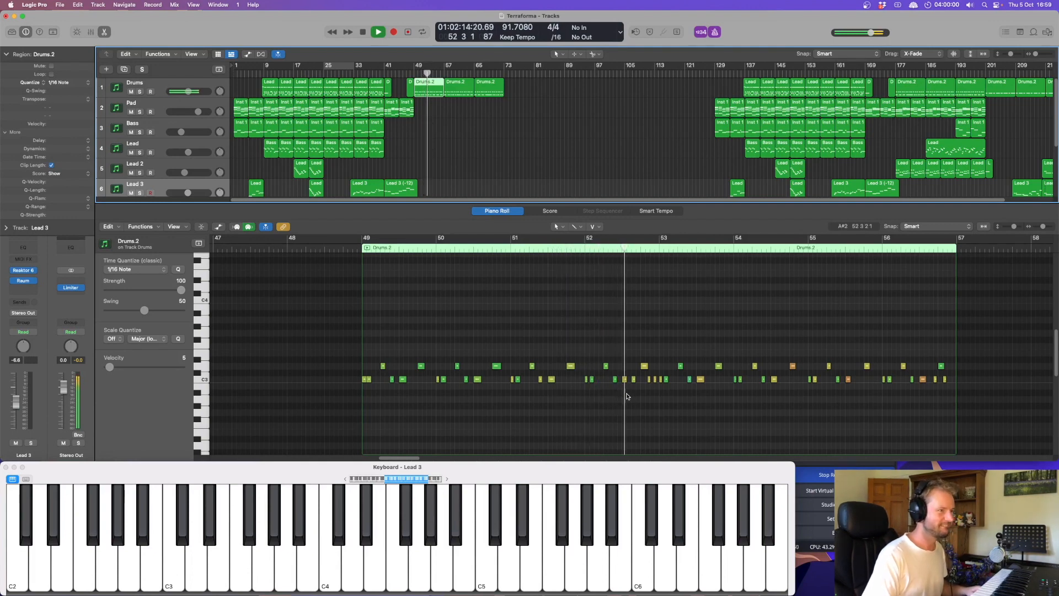
pyautogui.press('space')
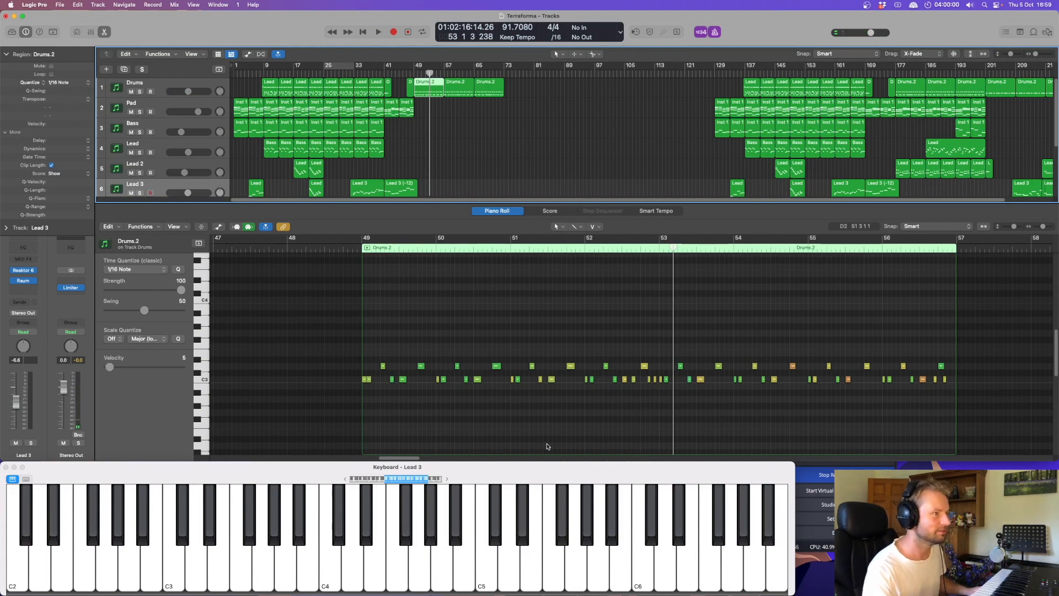
pyautogui.press('Return')
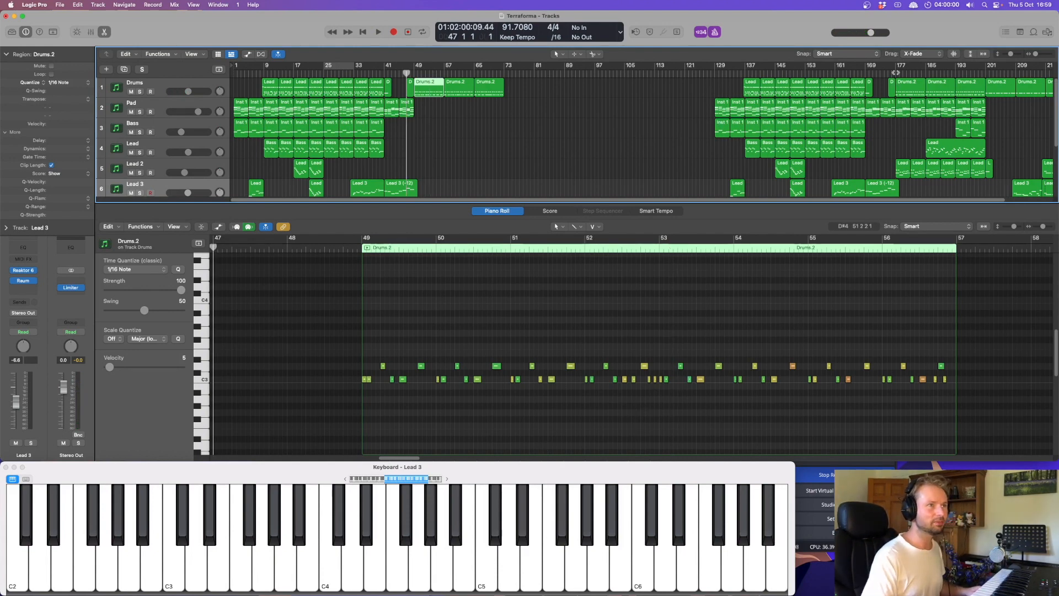
# Select the Pad region at bar 177 and play from there to hear its chords with the drums and Lead 2
pyautogui.click(896, 73)
pyautogui.click(905, 109)
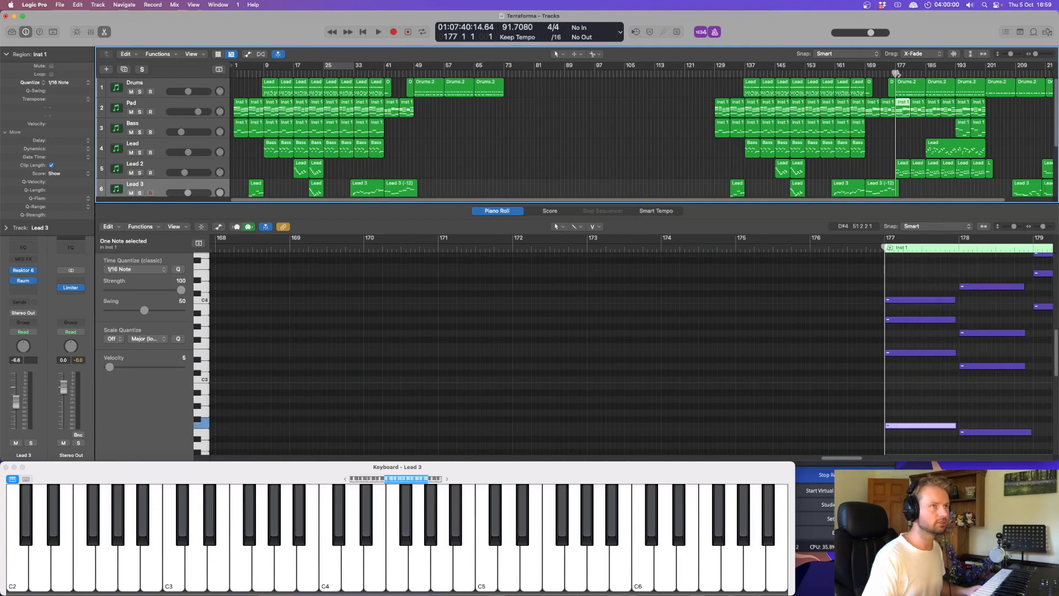
pyautogui.press('space')
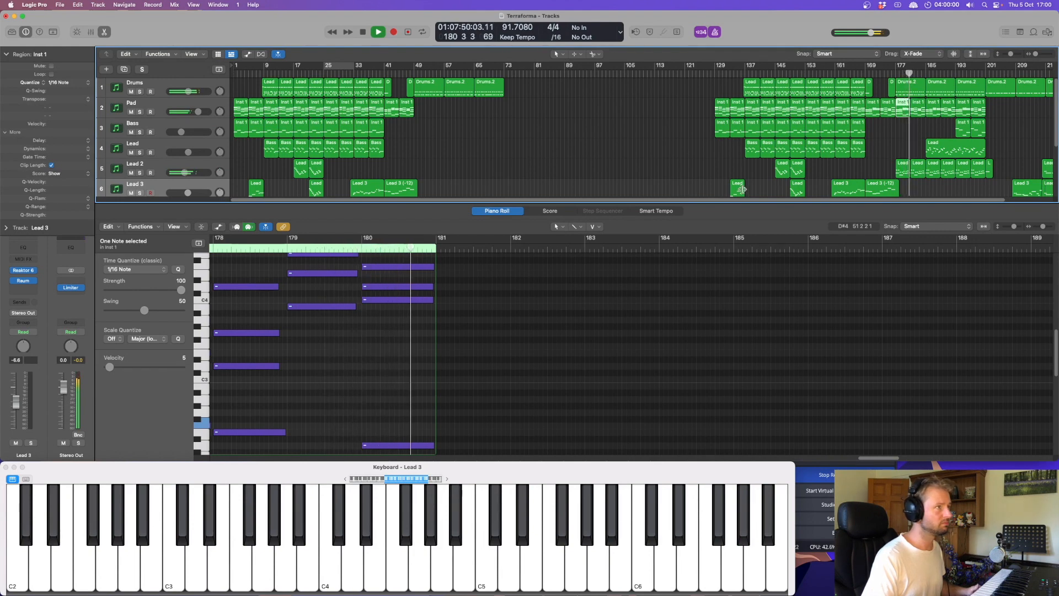
pyautogui.press('space')
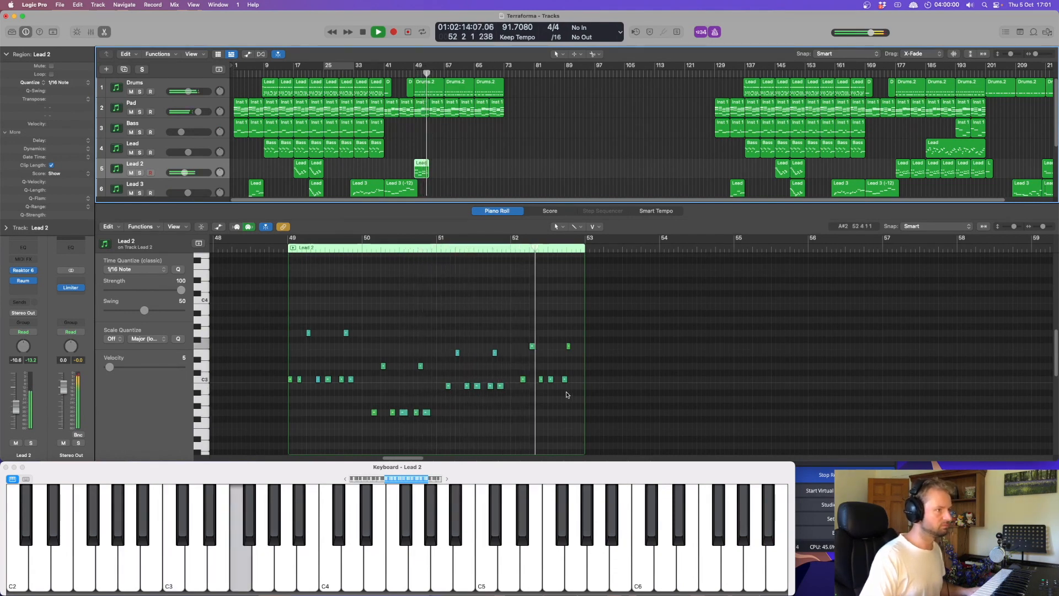
# Play the copied Lead 2 regions up to bar 73, and replay them from about bar 59 and again from about bar 56
pyautogui.press('space')
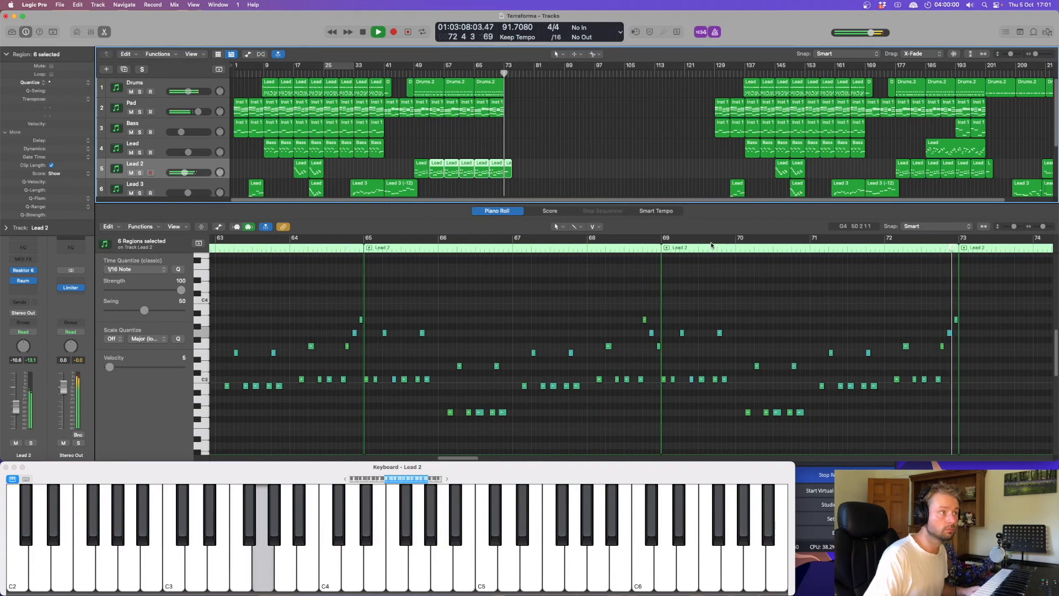
pyautogui.press('space')
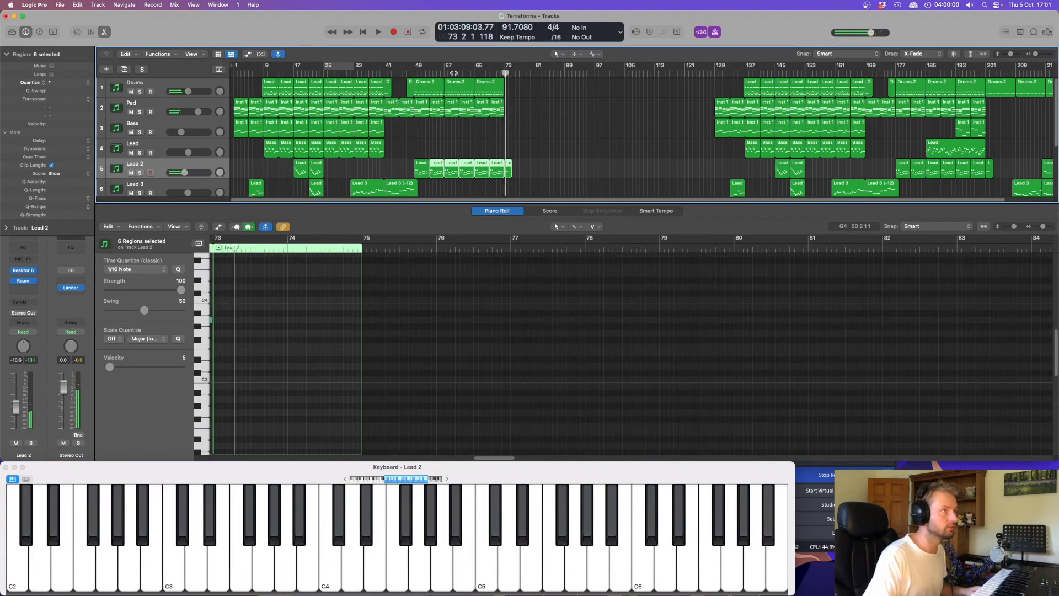
pyautogui.click(453, 73)
pyautogui.press('space')
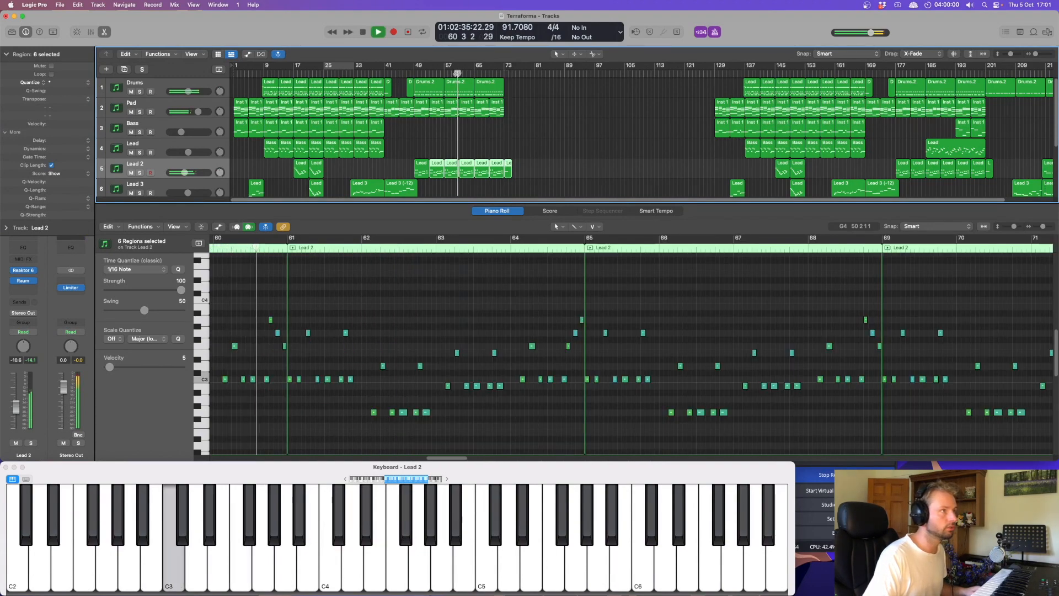
pyautogui.click(440, 72)
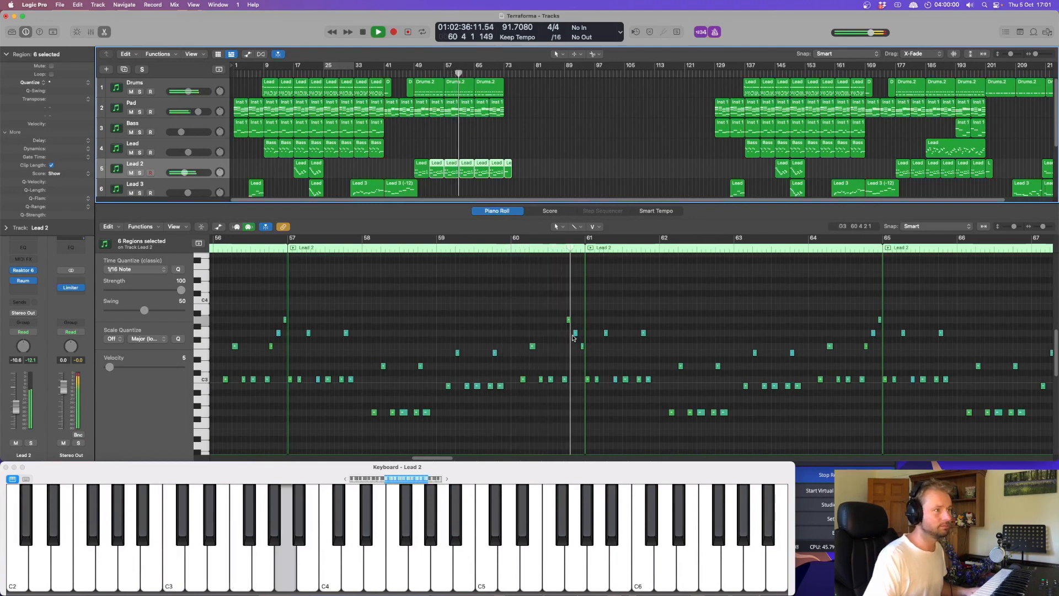
pyautogui.press('space')
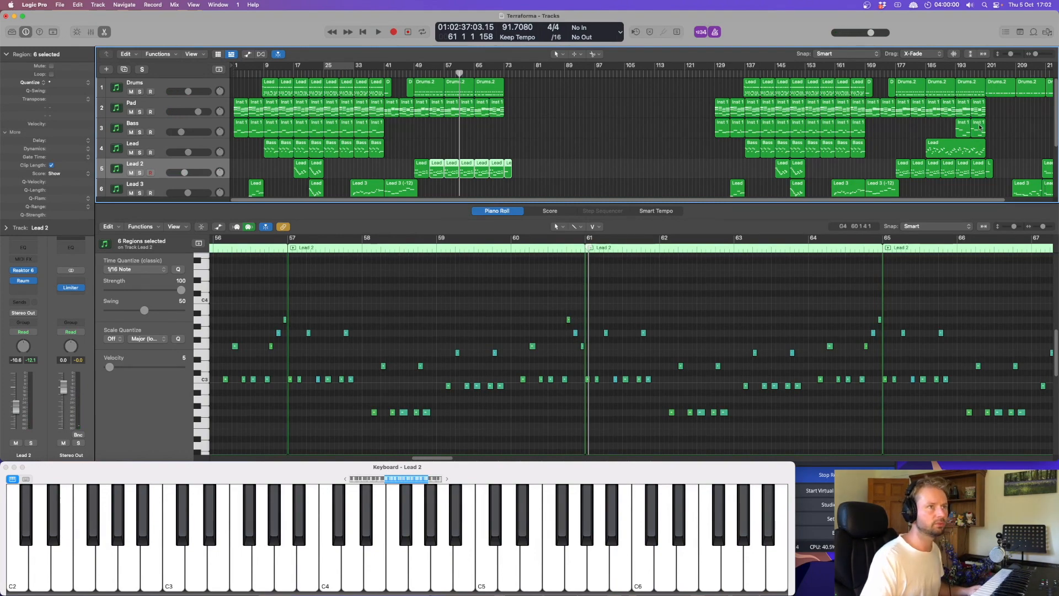
# Copy the Lead region from bar 185 to bar 57 and play it from its start with the other layers
pyautogui.click(945, 150)
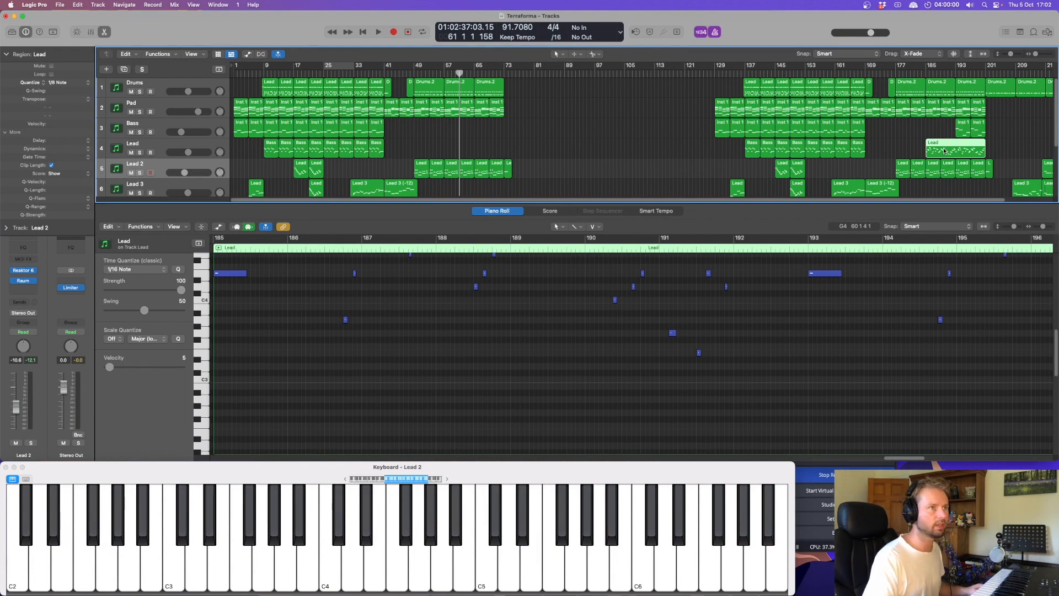
pyautogui.moveTo(945, 150); pyautogui.dragTo(469, 157)
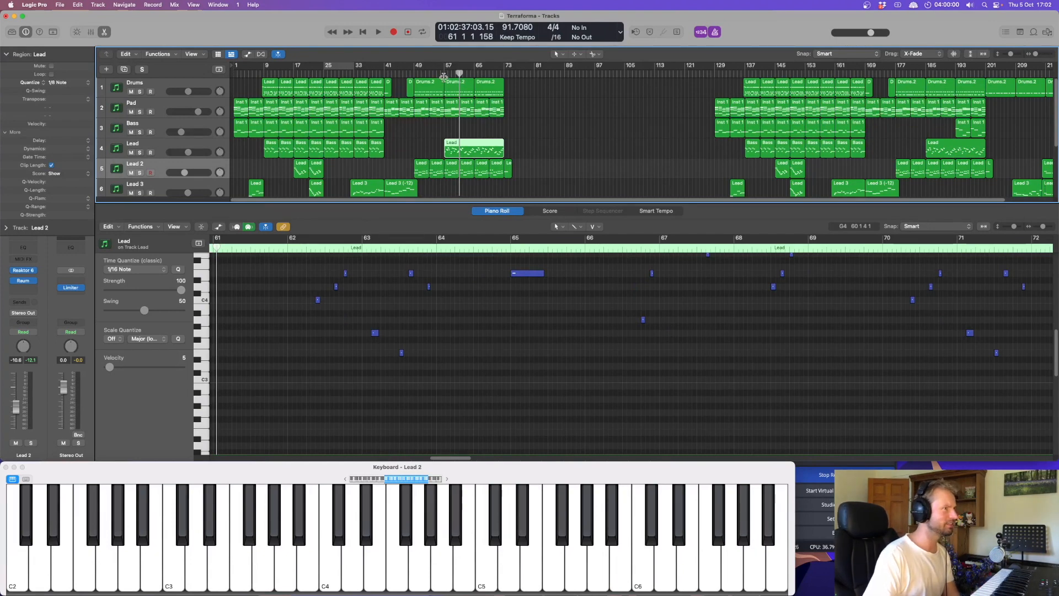
pyautogui.click(444, 73)
pyautogui.press('space')
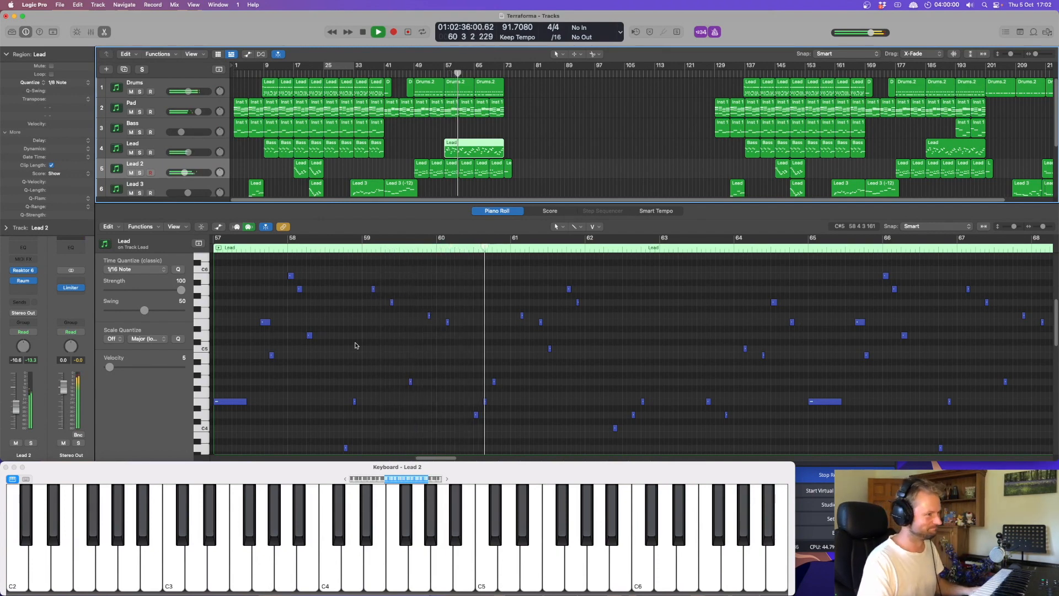
pyautogui.press('space')
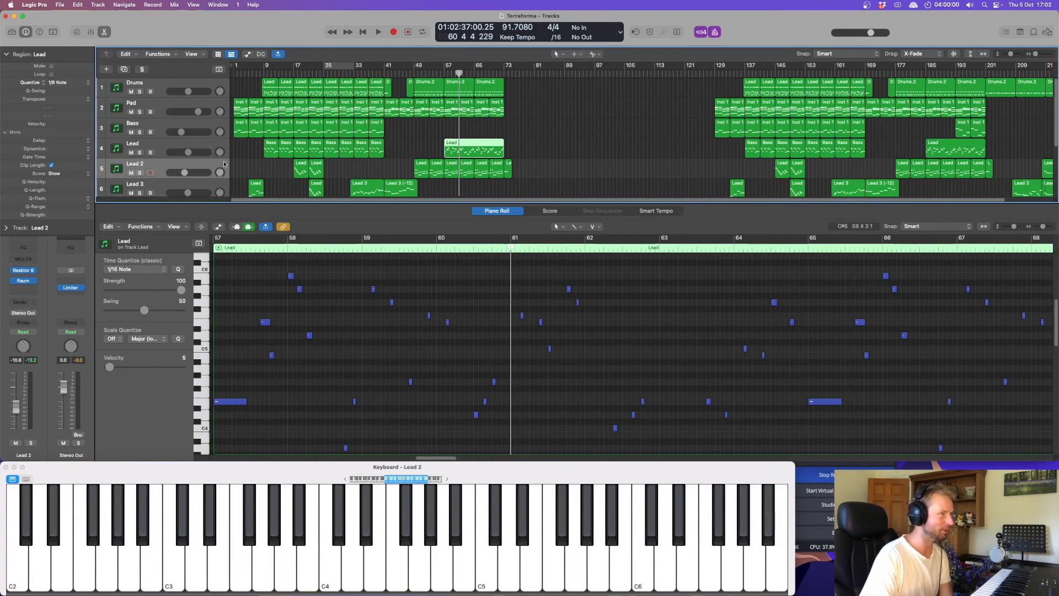
# Select the Lead track and play from bar 57 to bar 73, following the copied melody's high and low notes in the Piano Roll
pyautogui.click(200, 145)
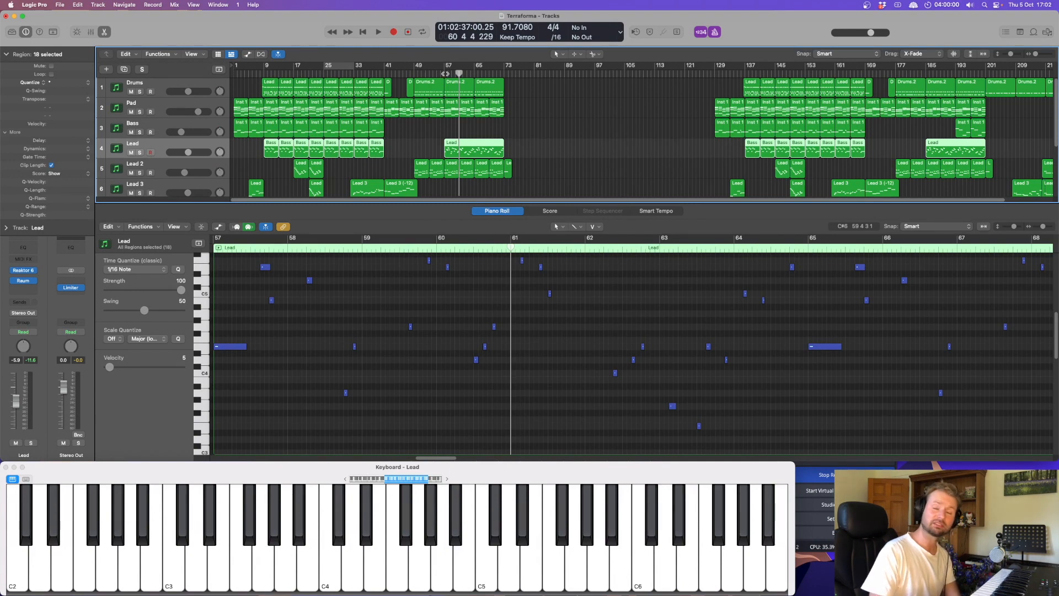
pyautogui.click(445, 73)
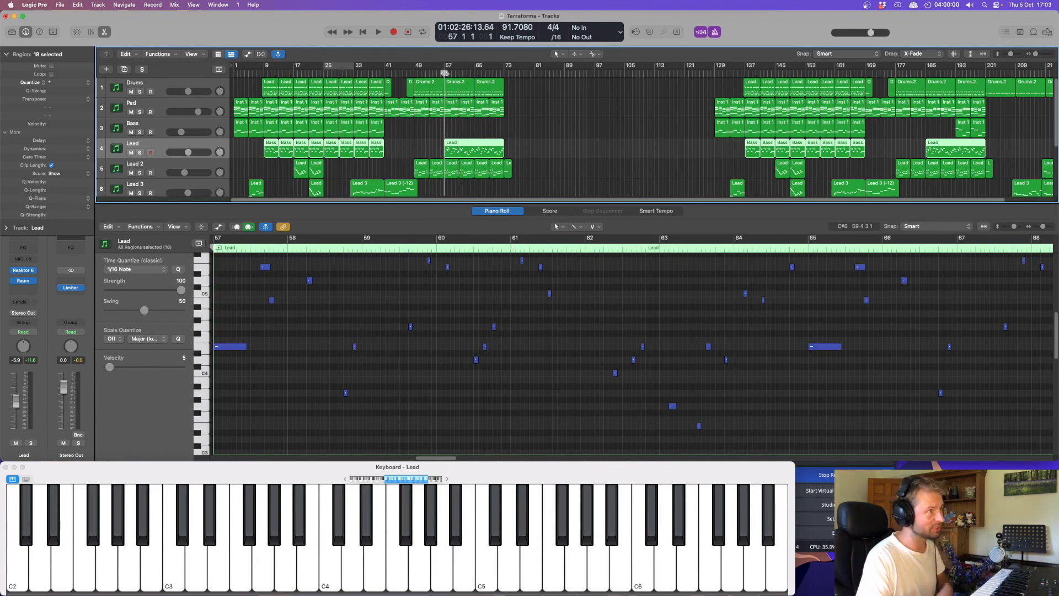
pyautogui.press('space')
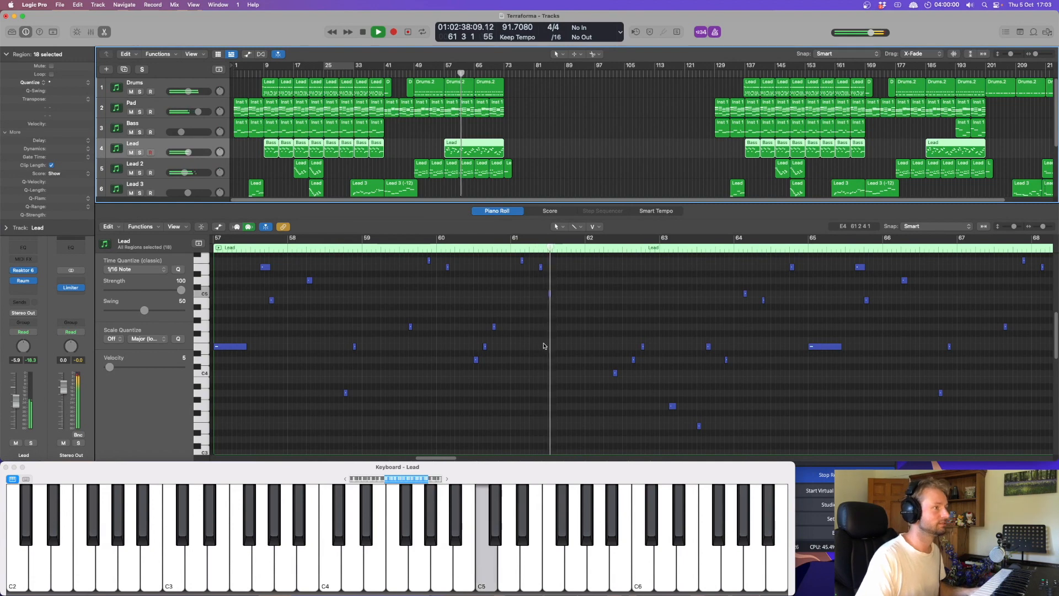
pyautogui.scroll(3, 567, 356)
pyautogui.scroll(-1, 568, 356)
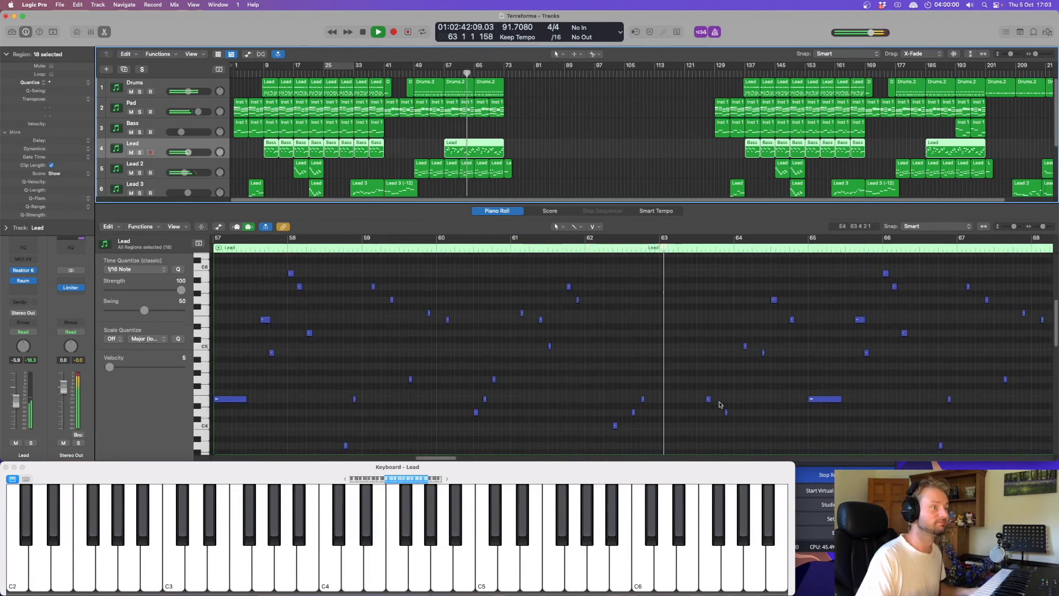
pyautogui.scroll(-2, 714, 407)
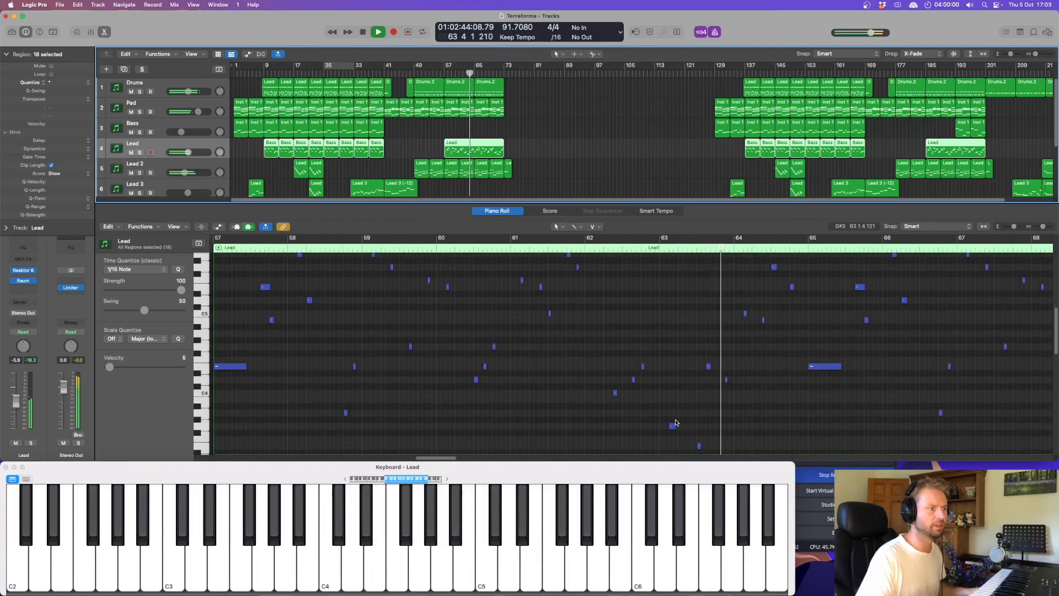
pyautogui.scroll(2, 744, 364)
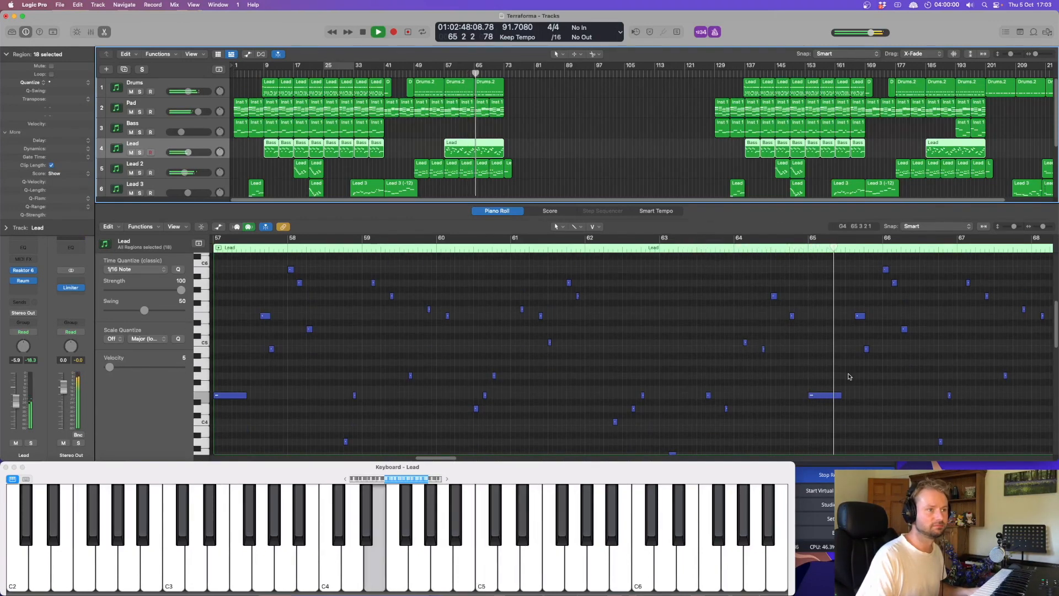
pyautogui.scroll(1, 868, 378)
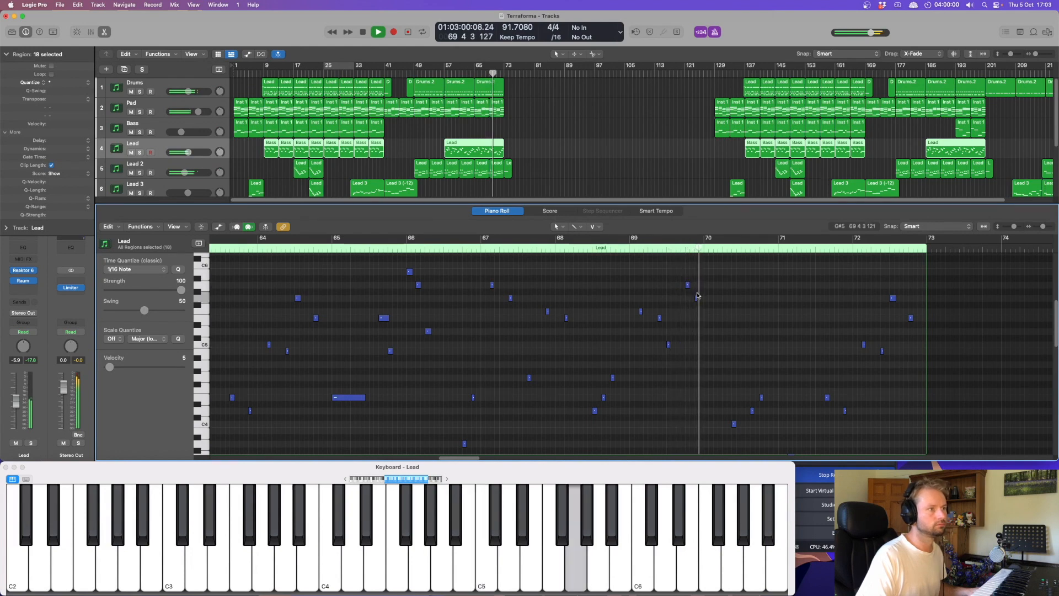
pyautogui.scroll(-2, 808, 395)
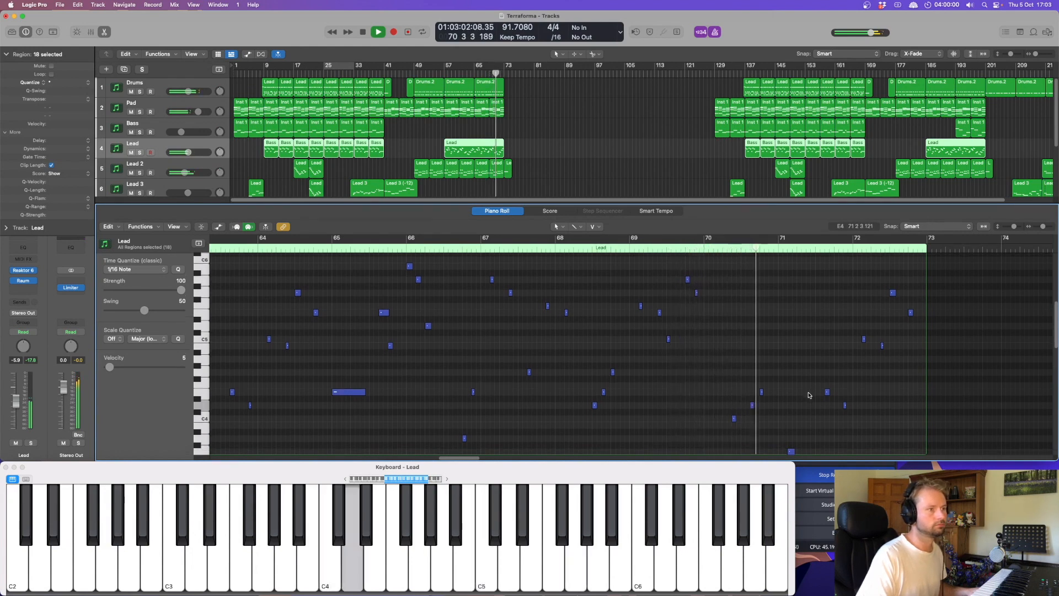
pyautogui.scroll(-3, 809, 394)
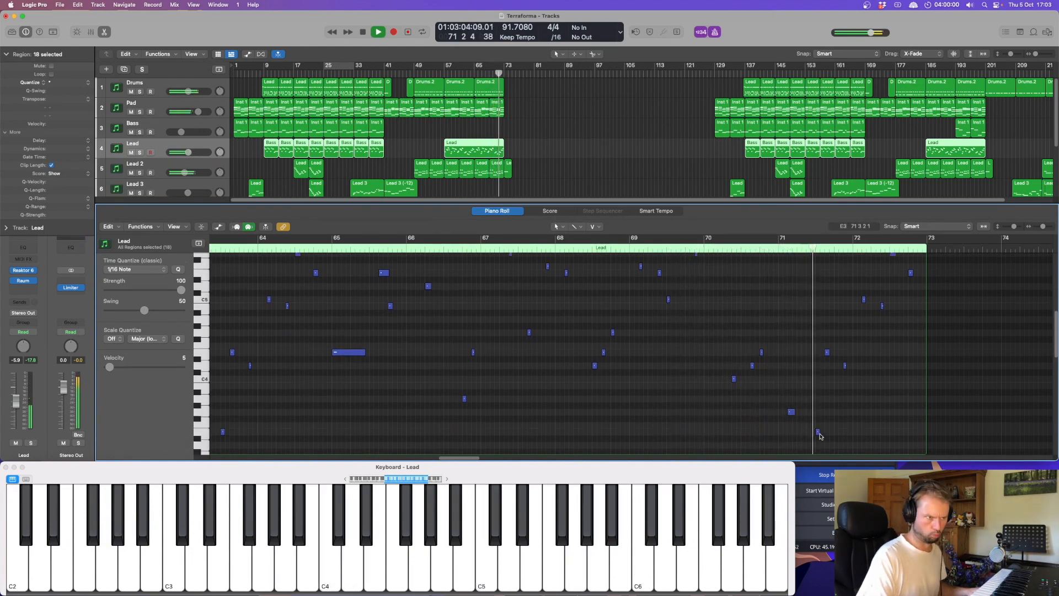
pyautogui.scroll(2, 834, 355)
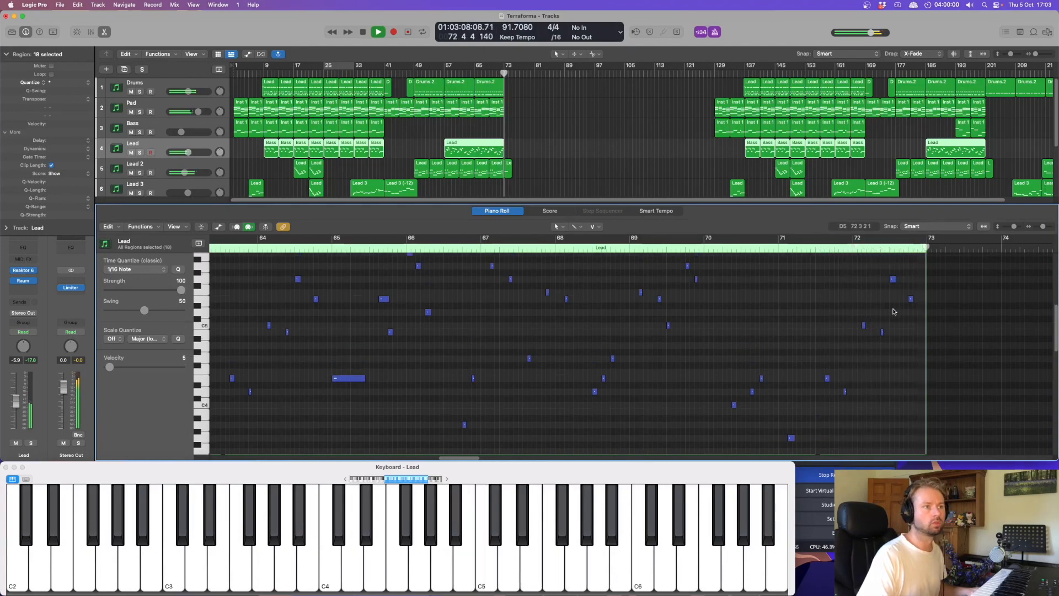
# Copy the two Bass regions from bar 193 to bar 65 and play them from there, first soloed and finally with all tracks
pyautogui.click(963, 131)
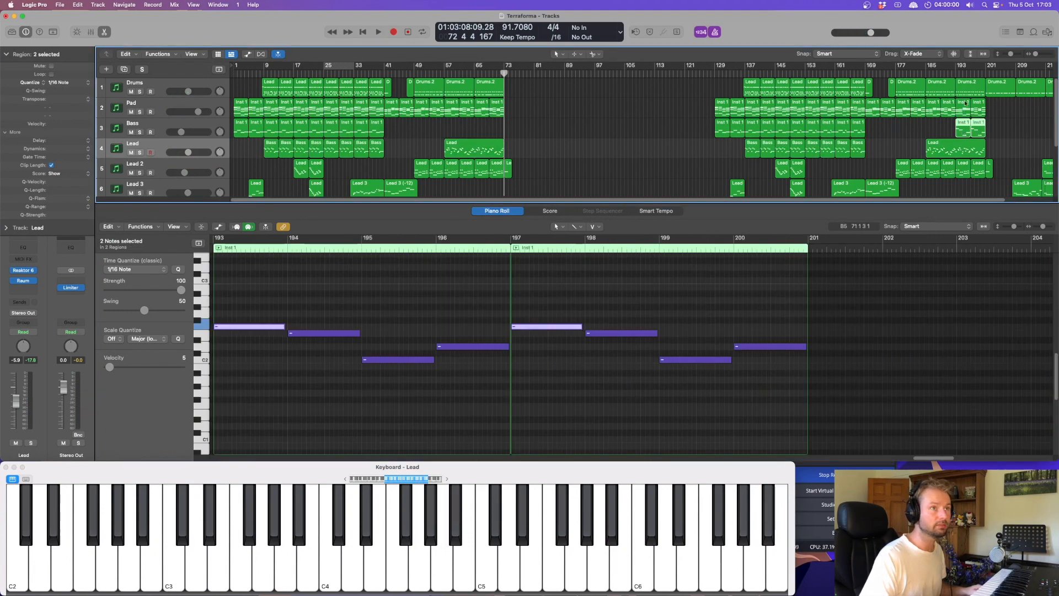
pyautogui.moveTo(970, 128); pyautogui.dragTo(489, 128)
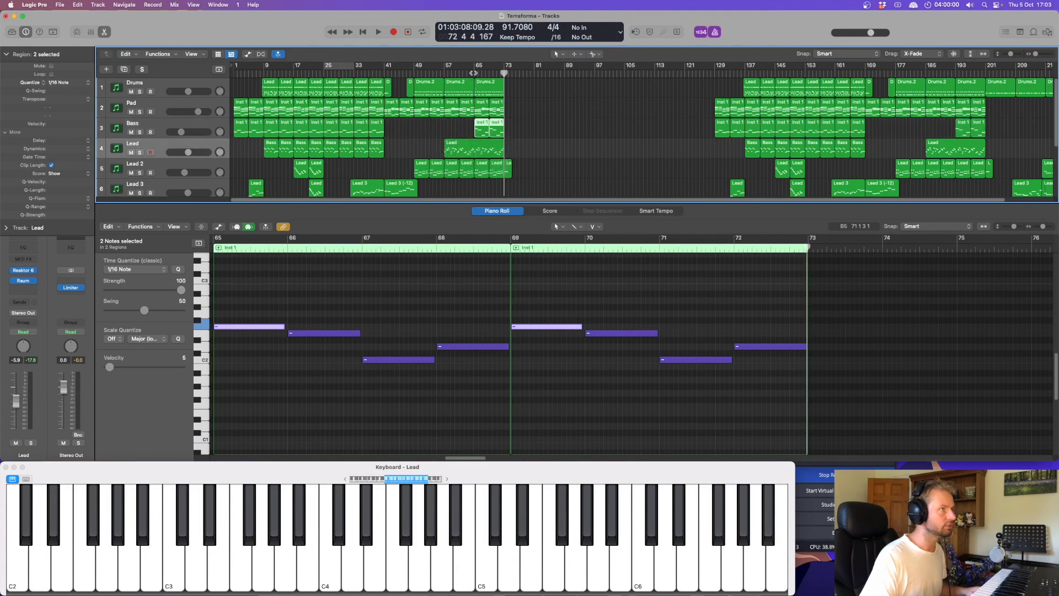
pyautogui.click(139, 133)
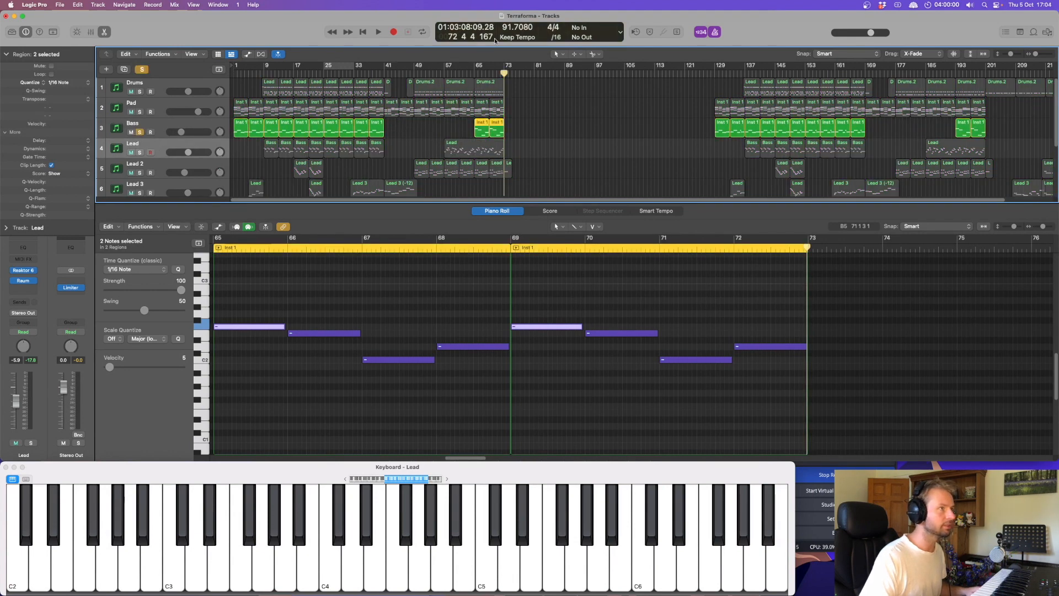
pyautogui.click(476, 74)
pyautogui.press('space')
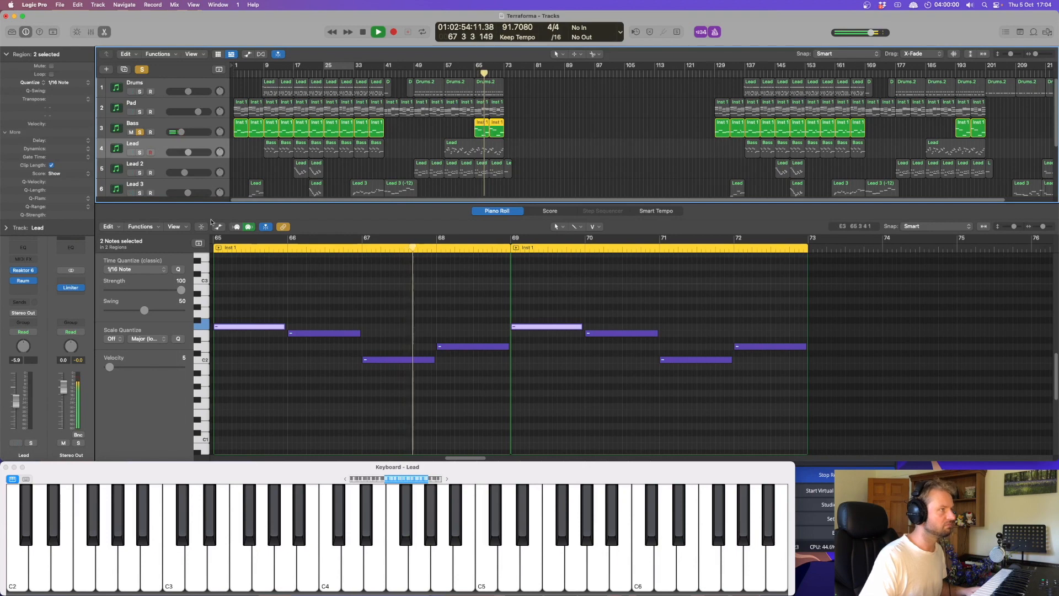
pyautogui.click(139, 132)
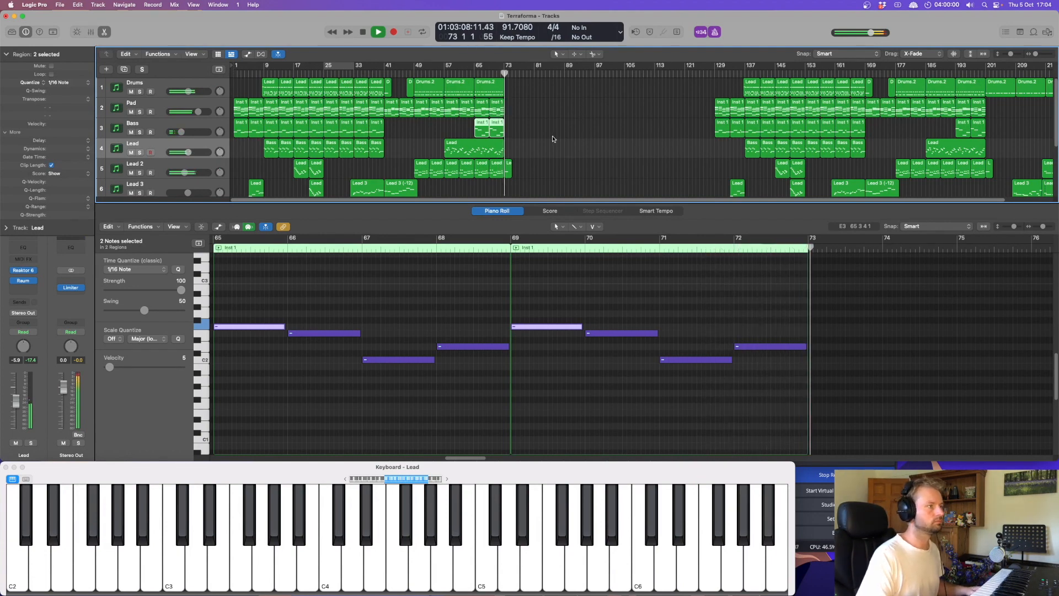
# Copy the two Audio 2 regions from bar 193 to bar 65 and play them from there with all tracks
pyautogui.press('space')
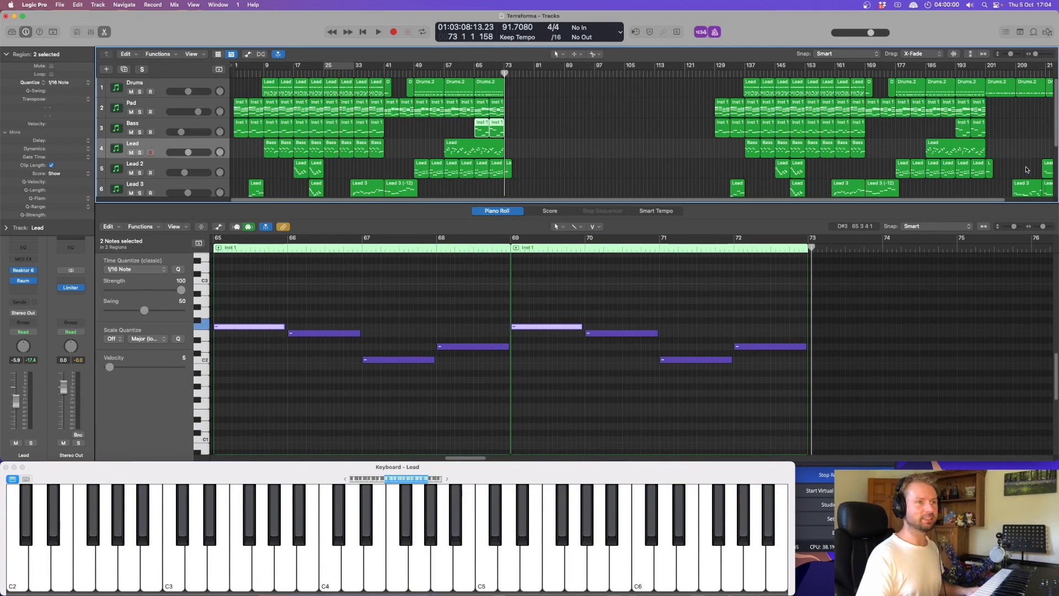
pyautogui.scroll(-3, 1026, 170)
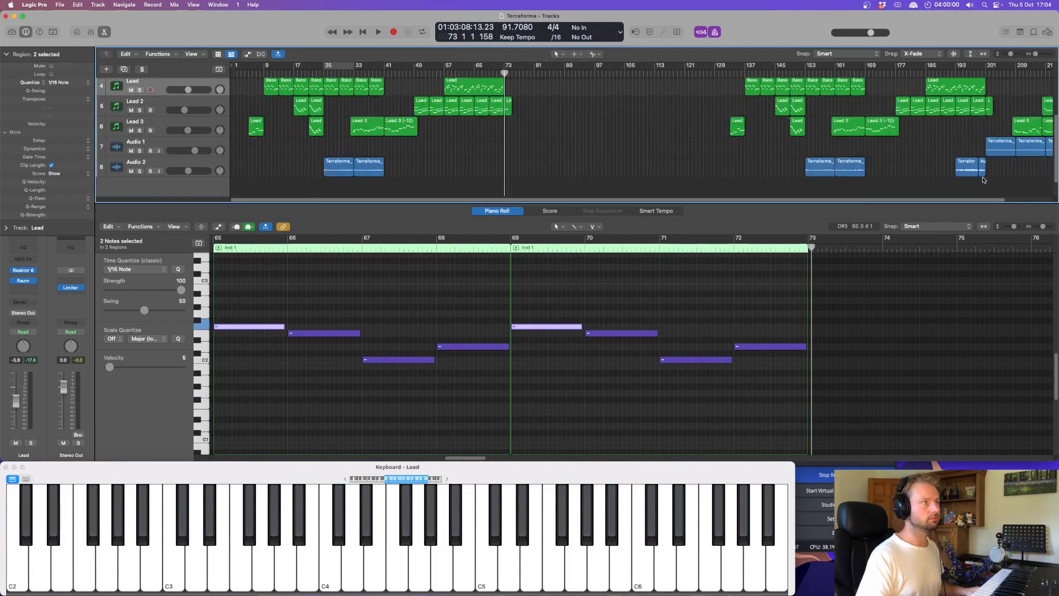
pyautogui.click(965, 174)
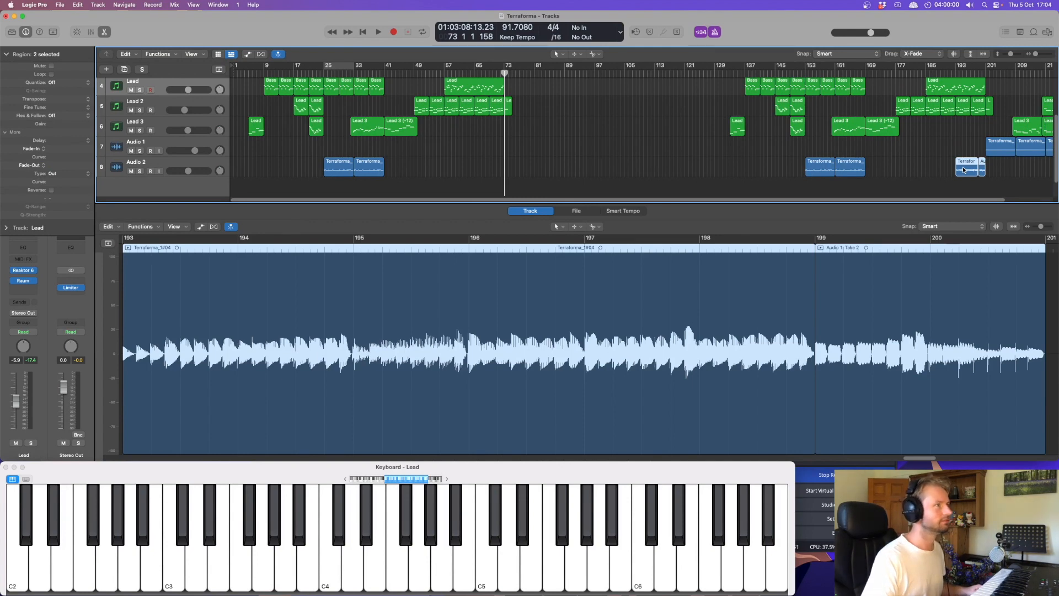
pyautogui.moveTo(964, 170); pyautogui.dragTo(482, 160)
pyautogui.click(473, 73)
pyautogui.press('space')
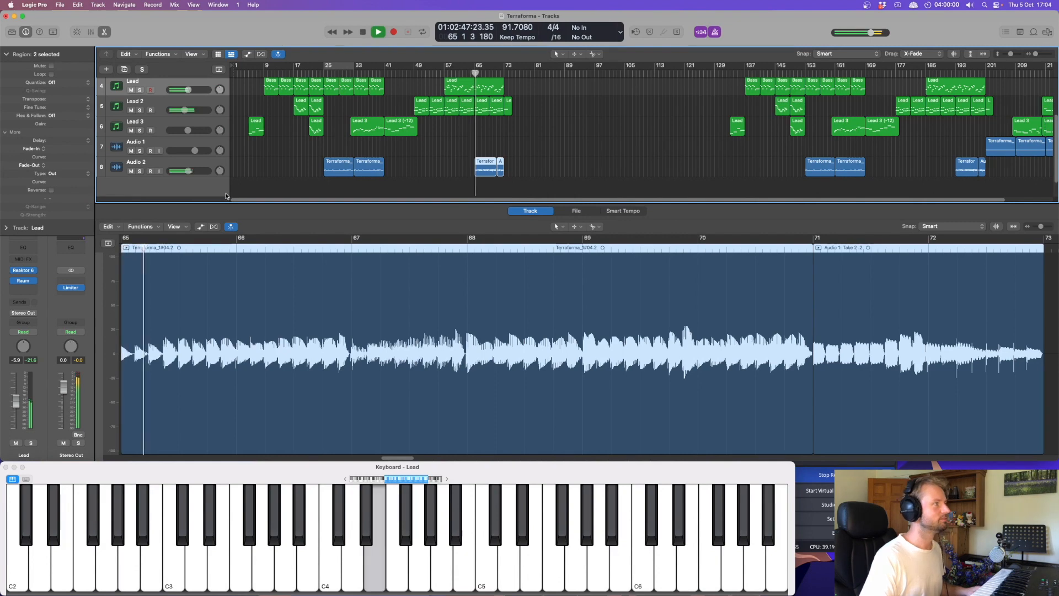
pyautogui.scroll(1, 202, 176)
pyautogui.scroll(-1, 202, 177)
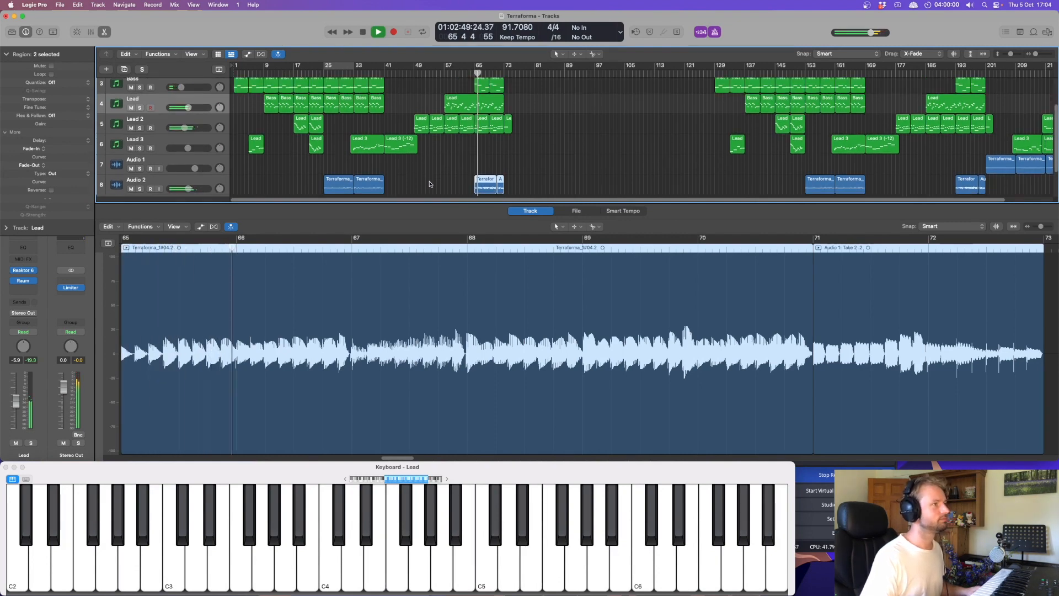
# Solo the Audio 2 track to hear the copied regions alone, stop playback around bar 69 and clear the solo
pyautogui.click(140, 189)
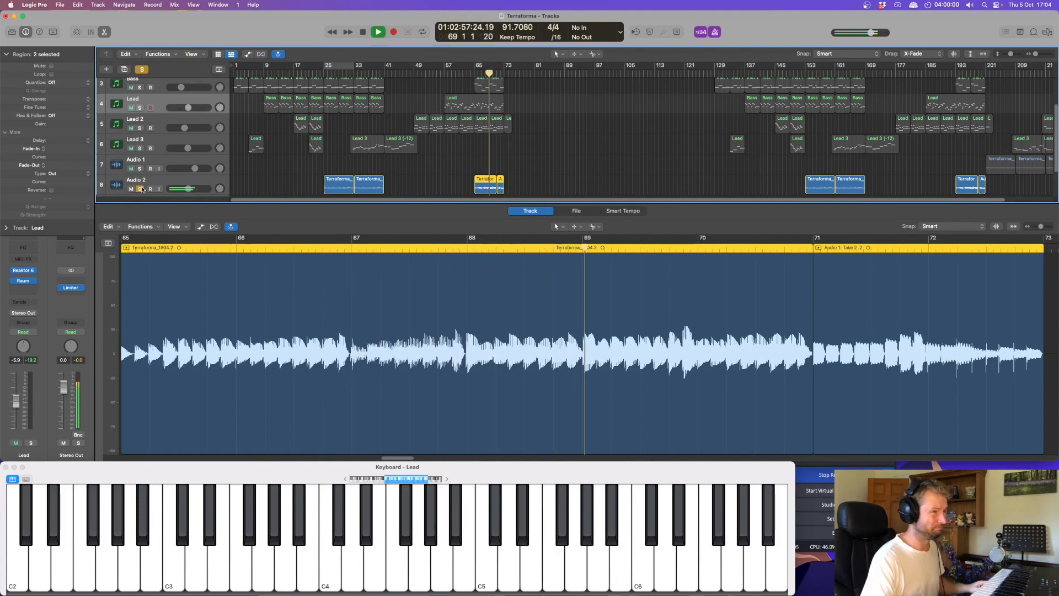
pyautogui.press('space')
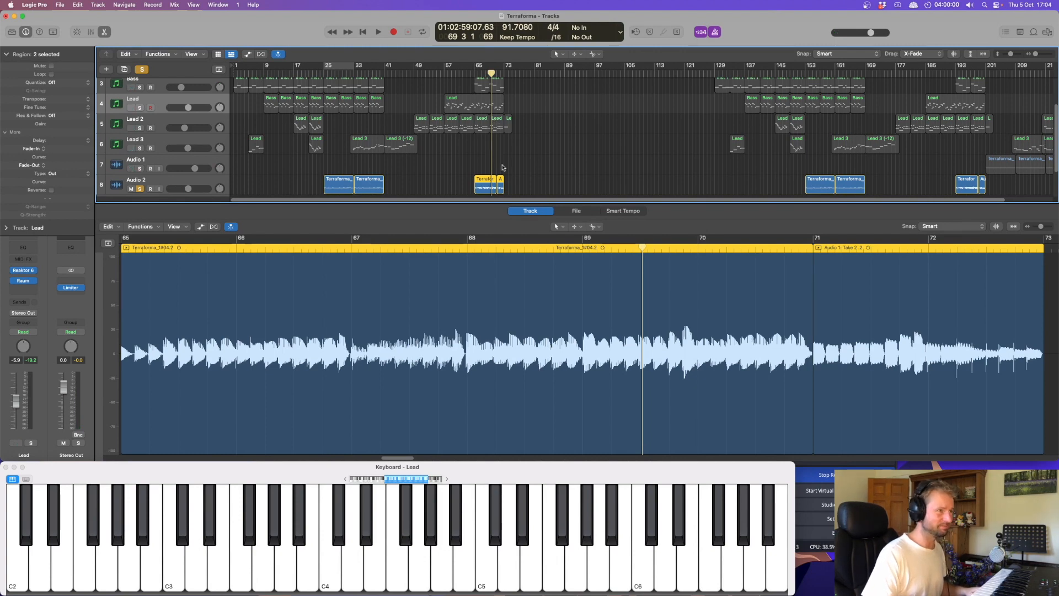
pyautogui.scroll(1, 502, 167)
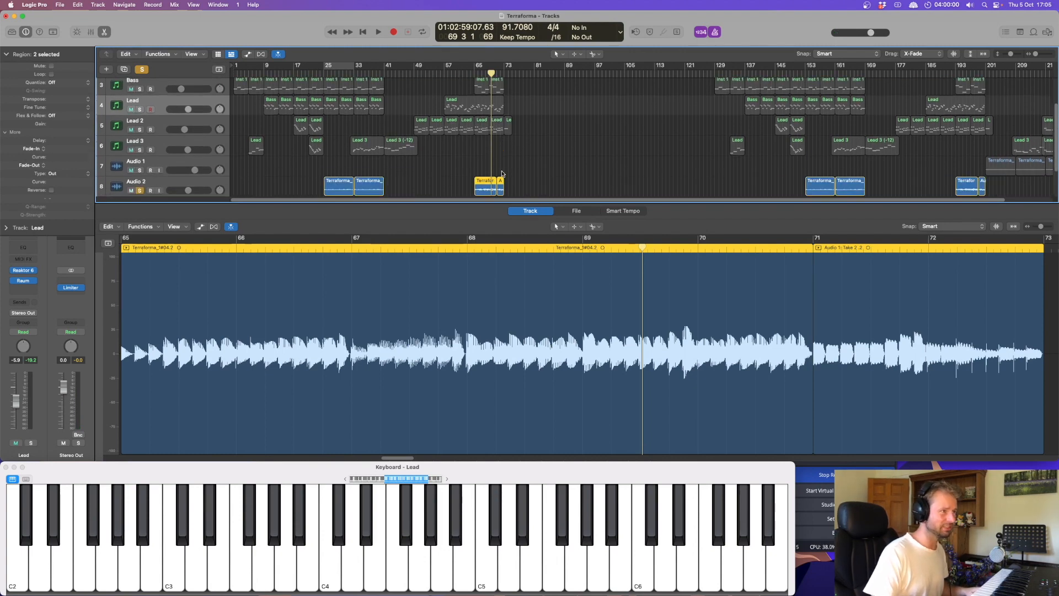
pyautogui.scroll(3, 520, 178)
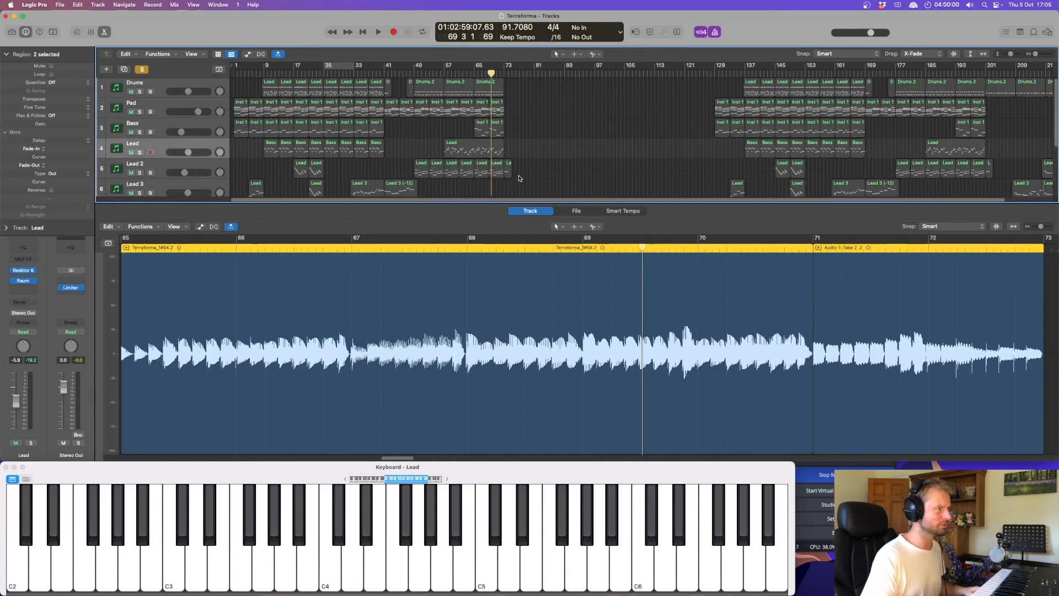
pyautogui.hotkey('ctrl', 's')
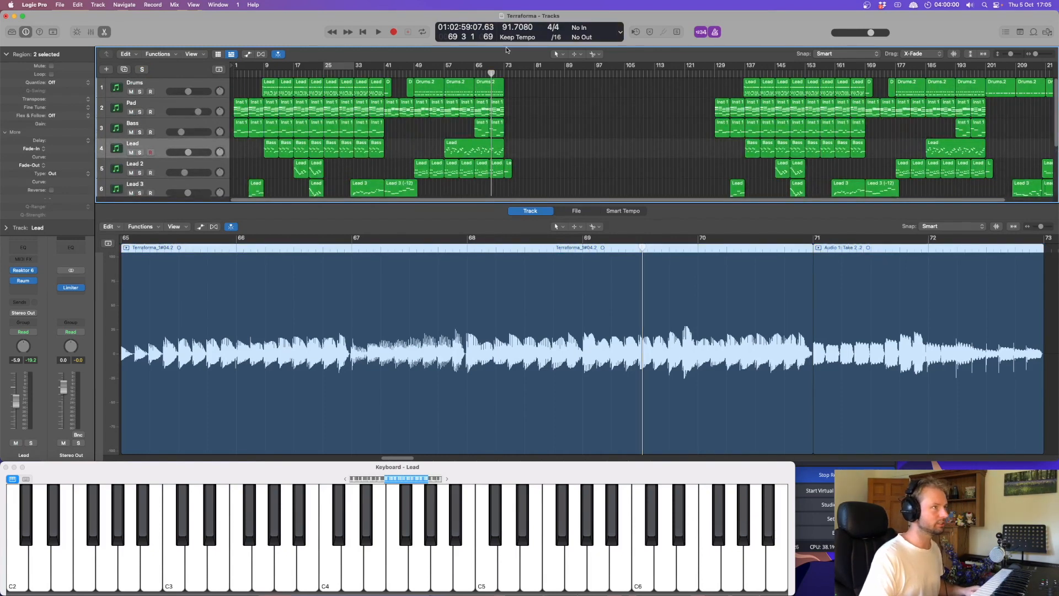
# Copy the three Drums.2 regions from bar 201 to bar 73 and play from just before their start
pyautogui.hscroll(2, 882, 166)
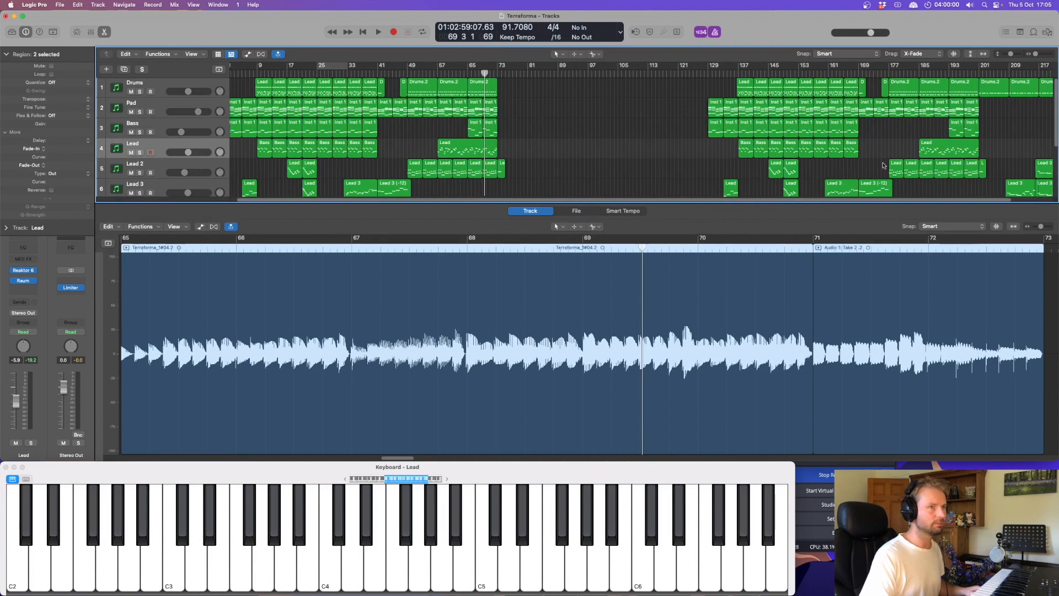
pyautogui.moveTo(973, 203); pyautogui.dragTo(1017, 200)
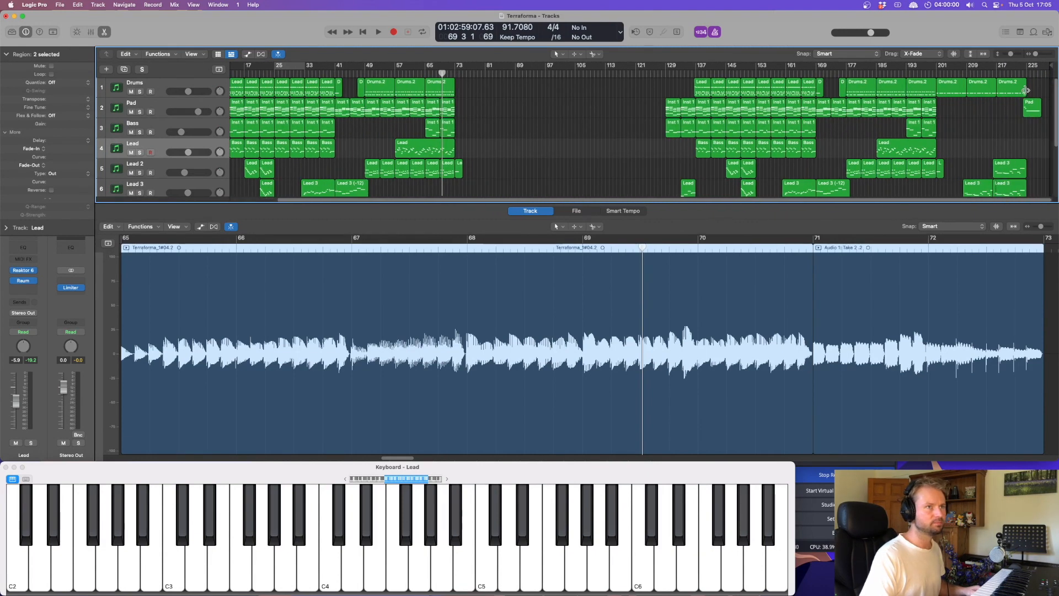
pyautogui.moveTo(1035, 92); pyautogui.dragTo(472, 87)
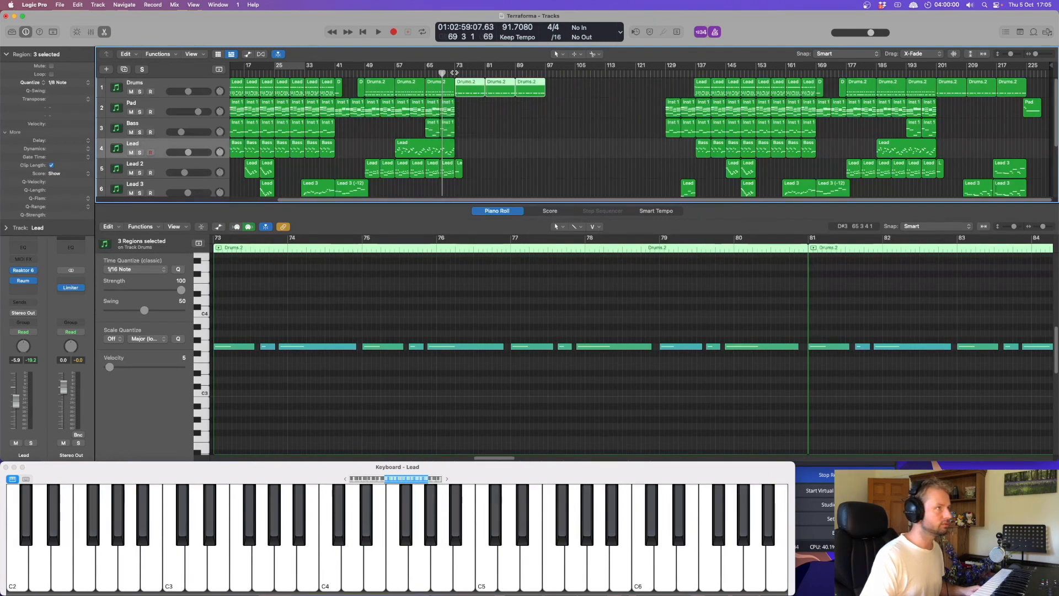
pyautogui.click(454, 73)
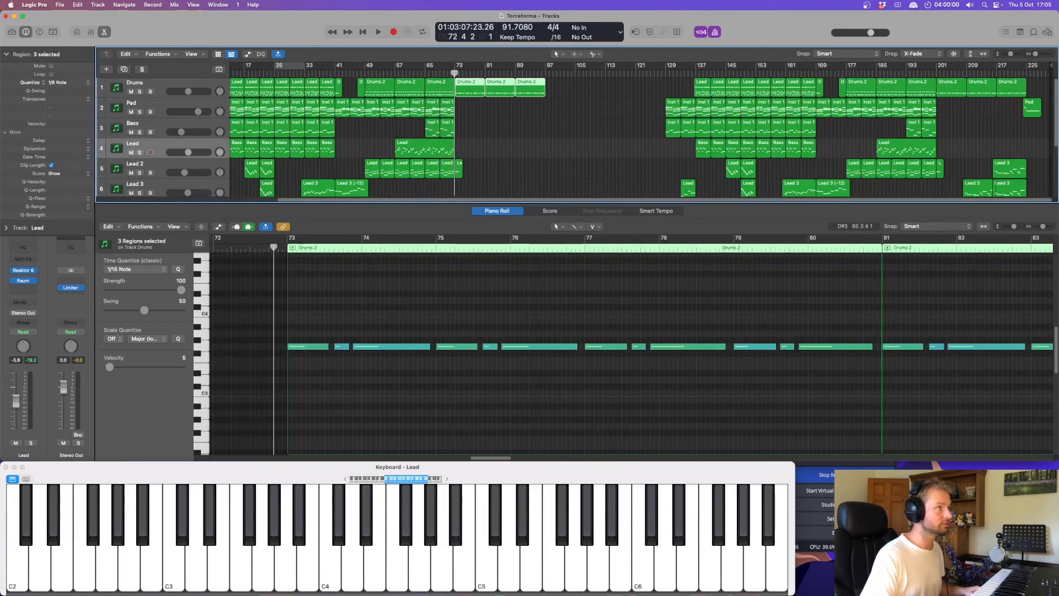
pyautogui.press('space')
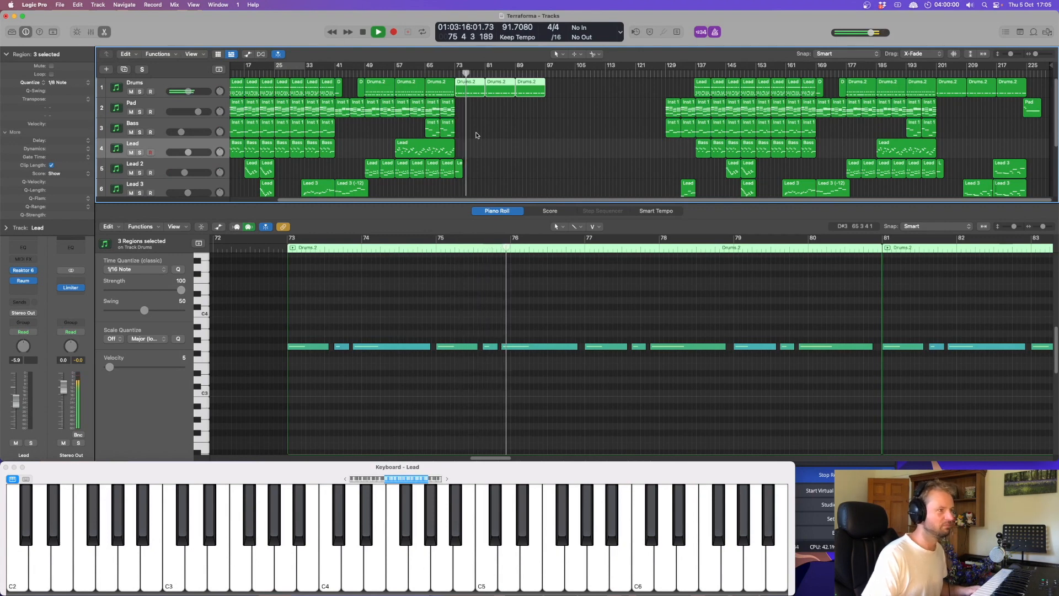
# Copy the first Audio 1 region from bar 201 to bar 73 and play it with the drums
pyautogui.press('space')
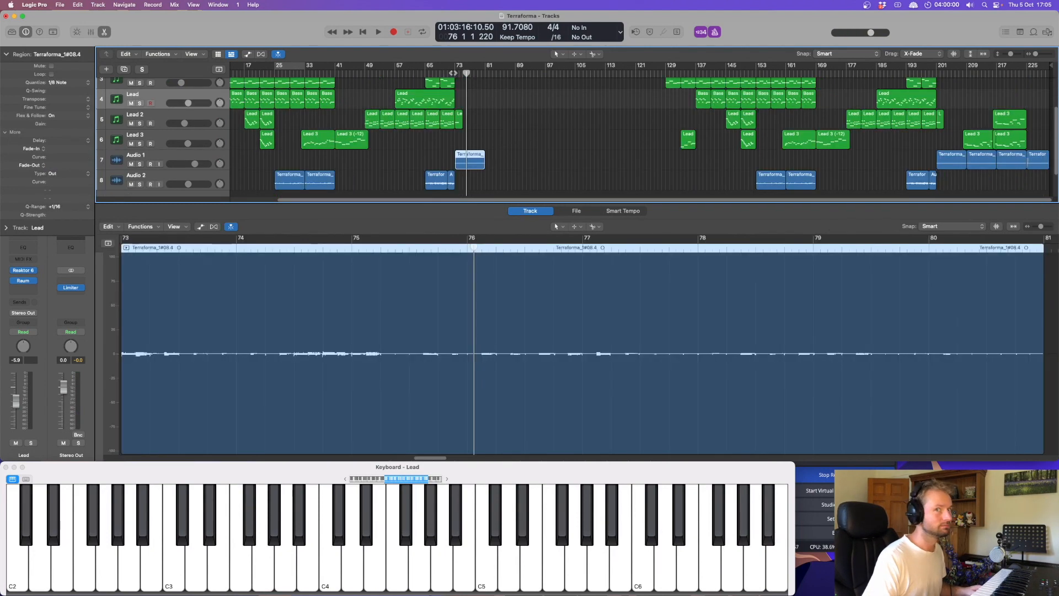
pyautogui.press('space')
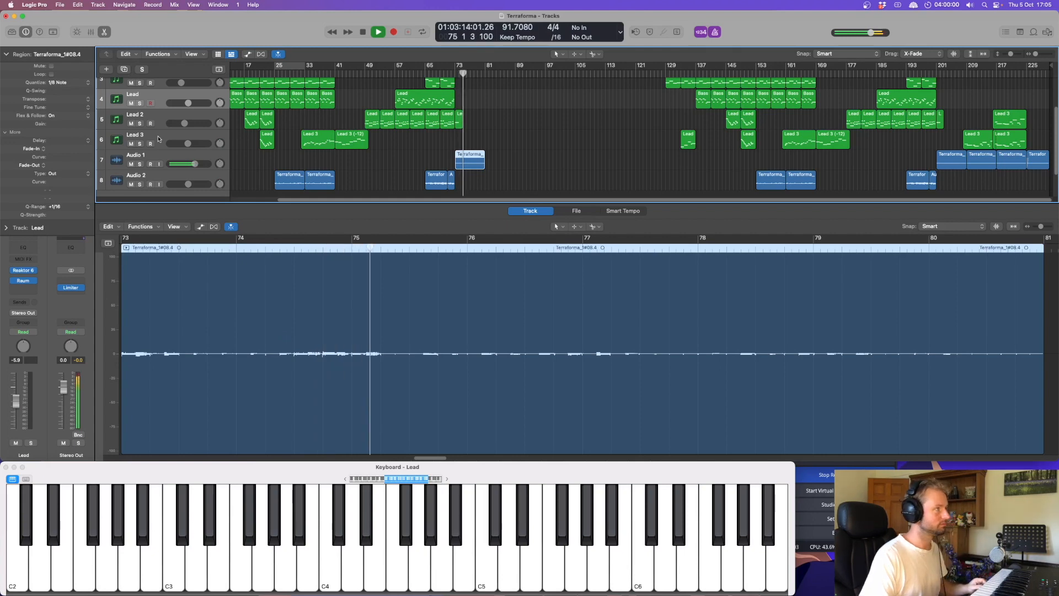
pyautogui.click(164, 158)
pyautogui.press('space')
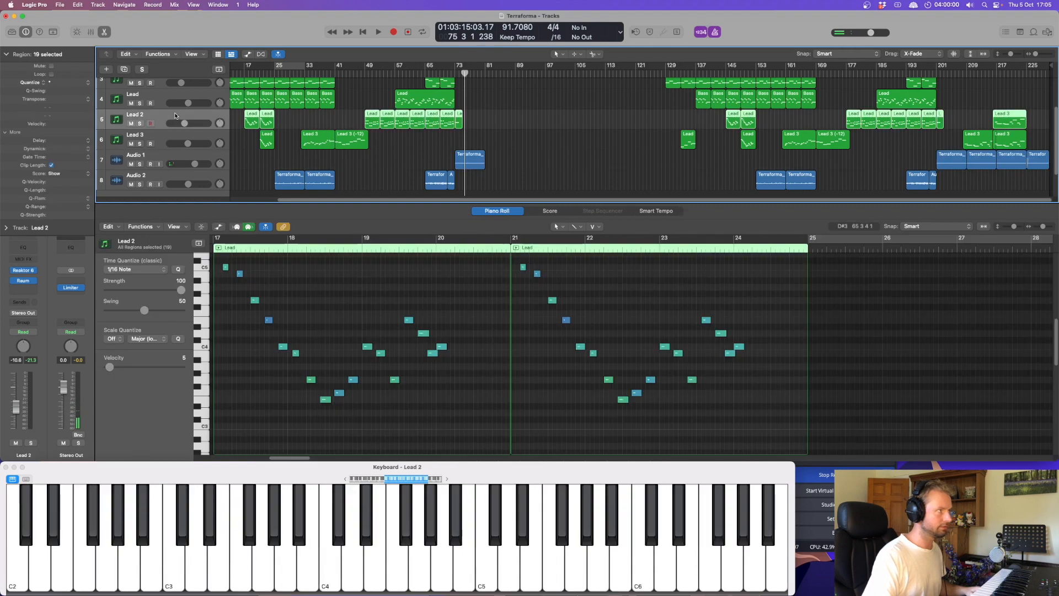
# Select the Lead 2 track and play the arrangement from bar 73 to about bar 80
pyautogui.click(176, 116)
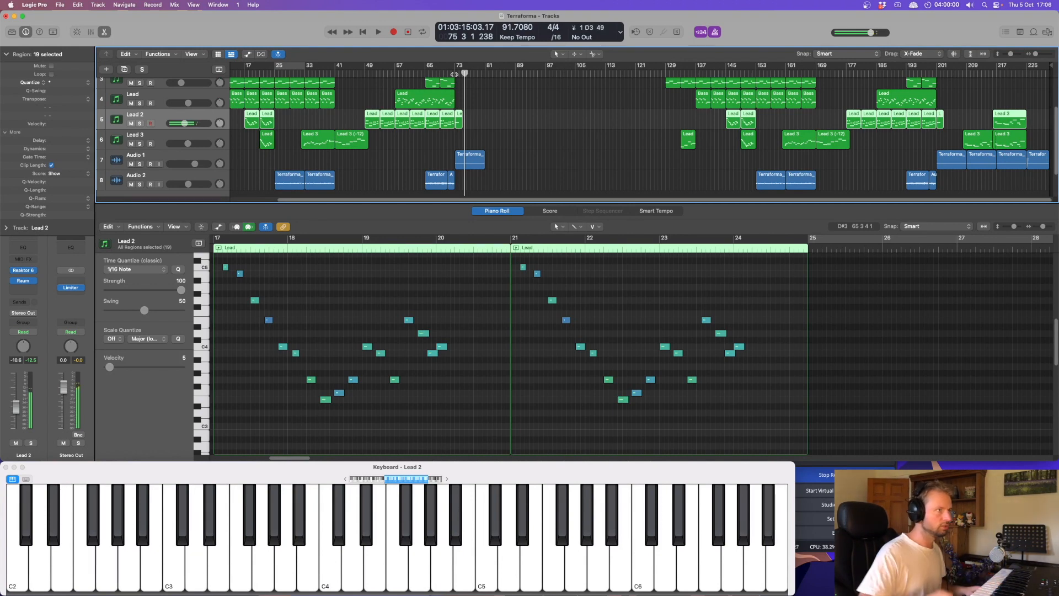
pyautogui.doubleClick(454, 74)
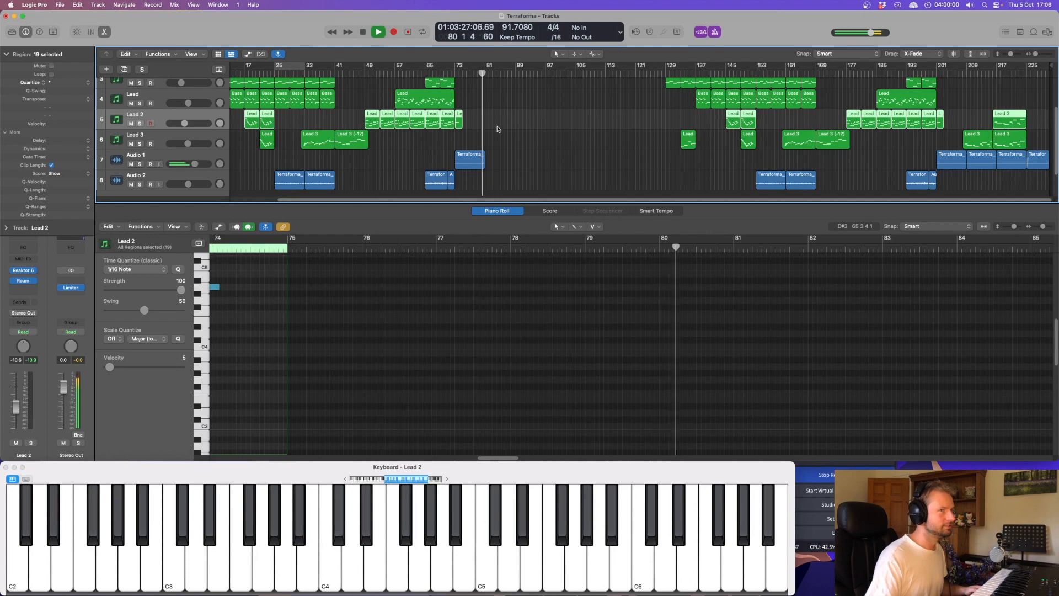
pyautogui.press('space')
# Copy the remaining three Audio 1 regions from bar 209 to bar 81, directly after the first copied one
pyautogui.scroll(2, 523, 170)
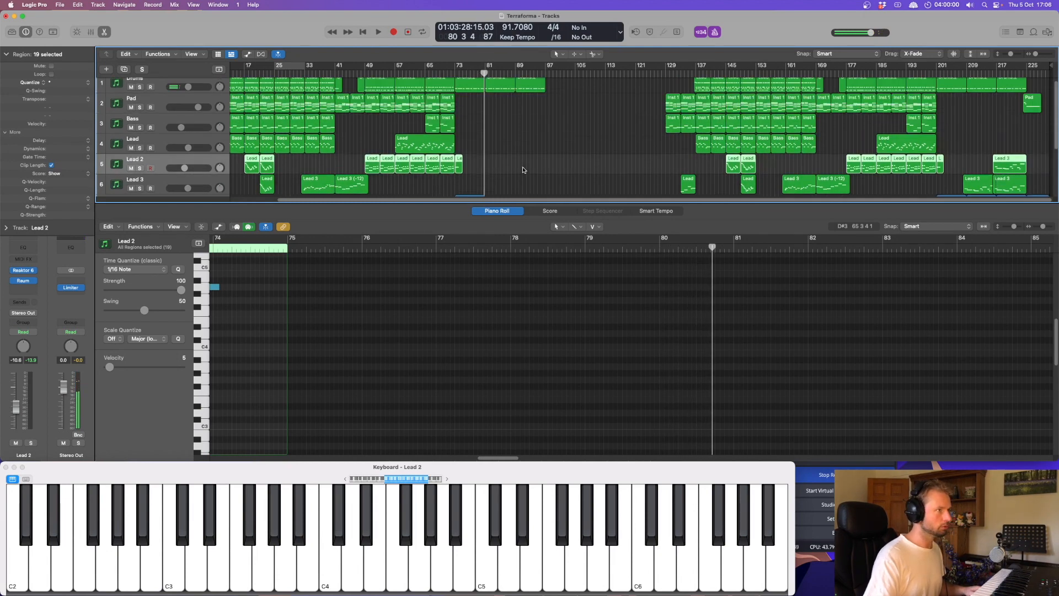
pyautogui.scroll(-3, 523, 170)
pyautogui.click(503, 157)
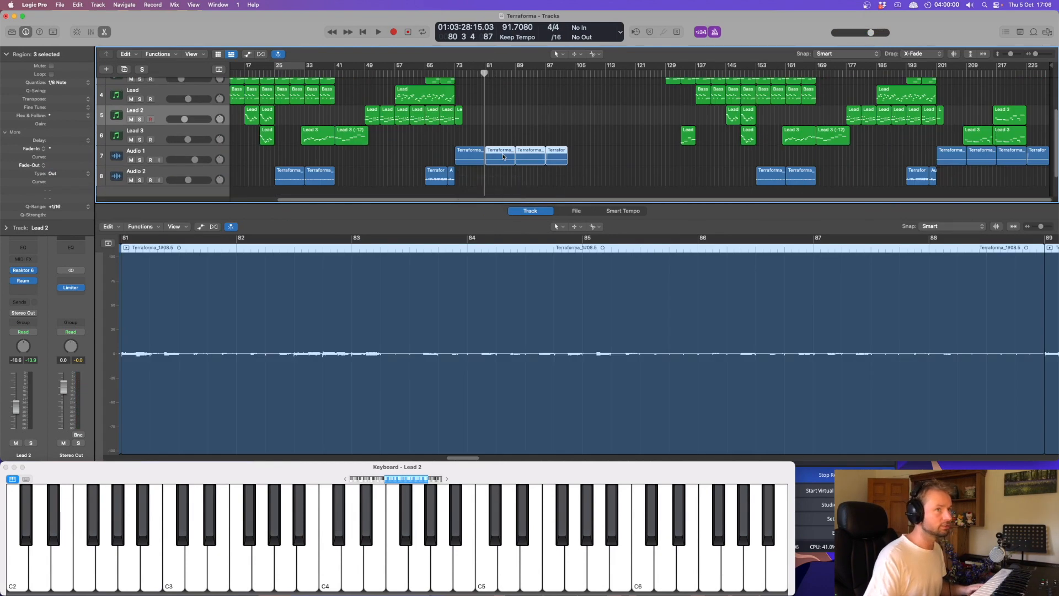
# Copy the two Lead 3 regions from bar 208 to bar 80 and play them, following the melody's notes in the Piano Roll
pyautogui.scroll(1, 508, 161)
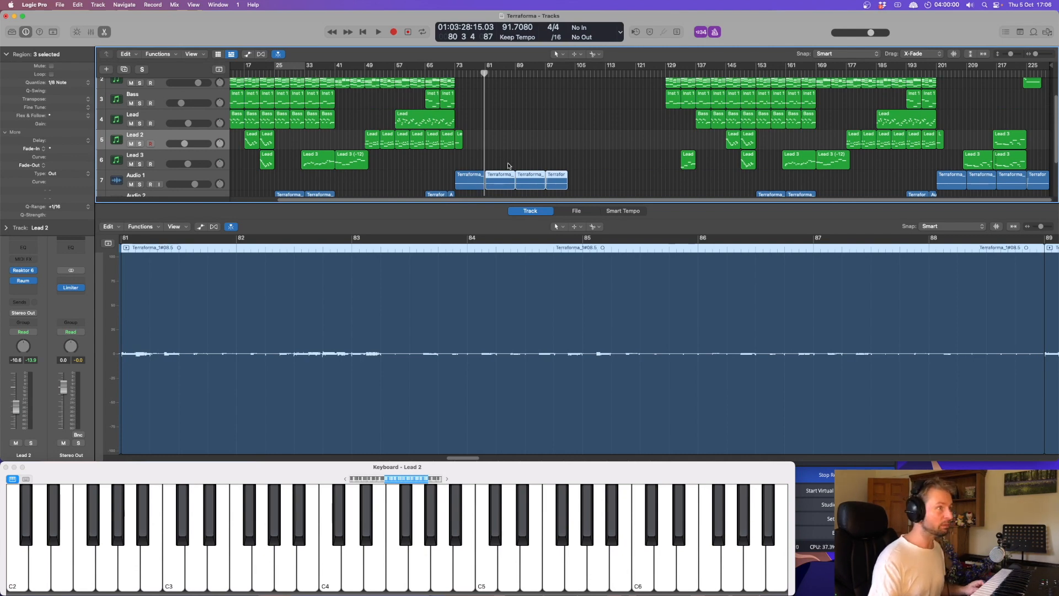
pyautogui.moveTo(1037, 162); pyautogui.dragTo(492, 163)
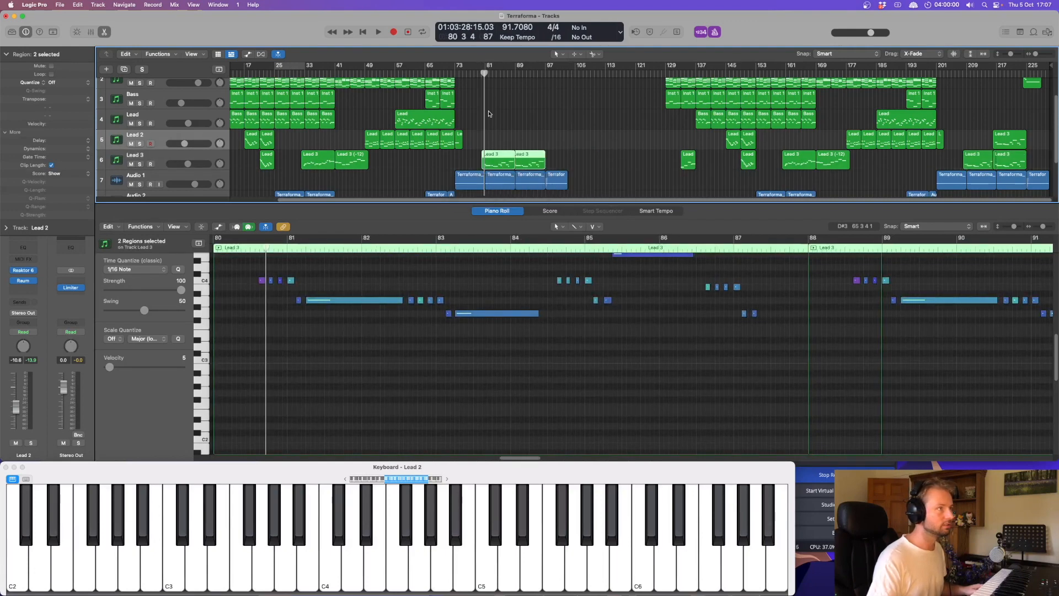
pyautogui.click(479, 72)
pyautogui.press('space')
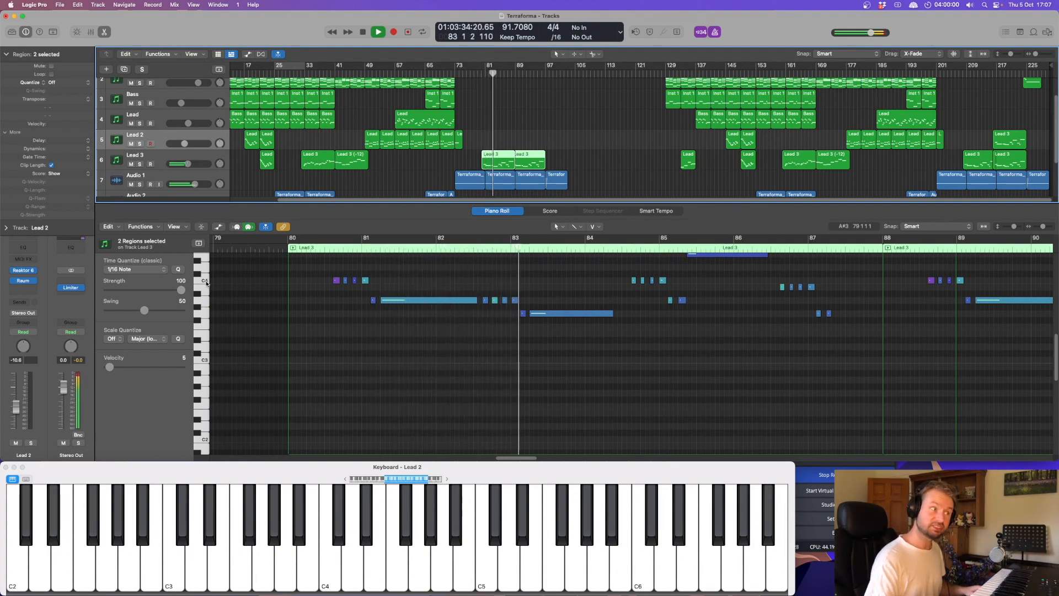
pyautogui.scroll(3, 615, 368)
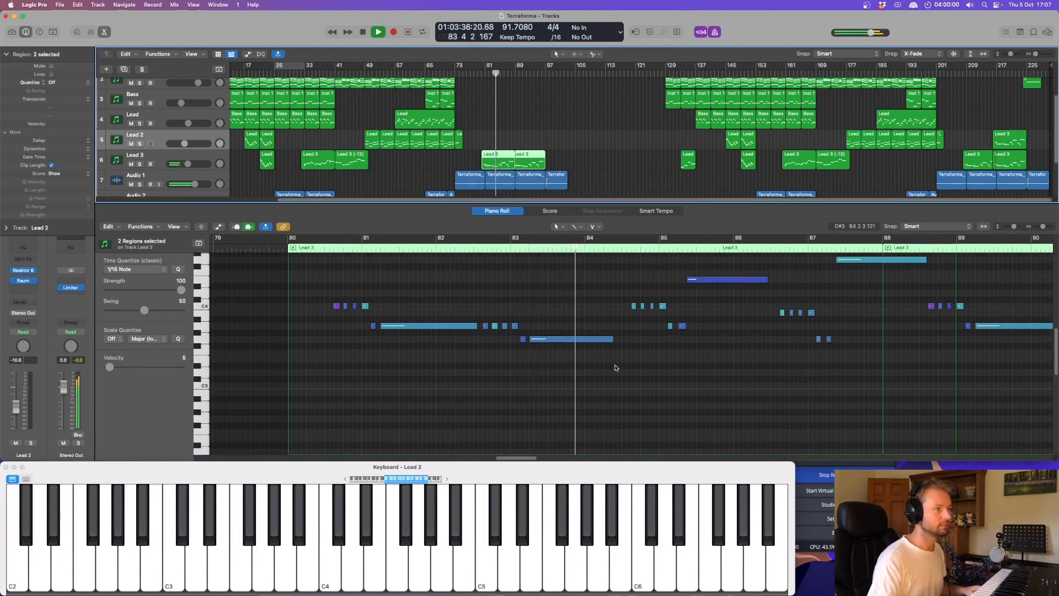
pyautogui.scroll(2, 631, 361)
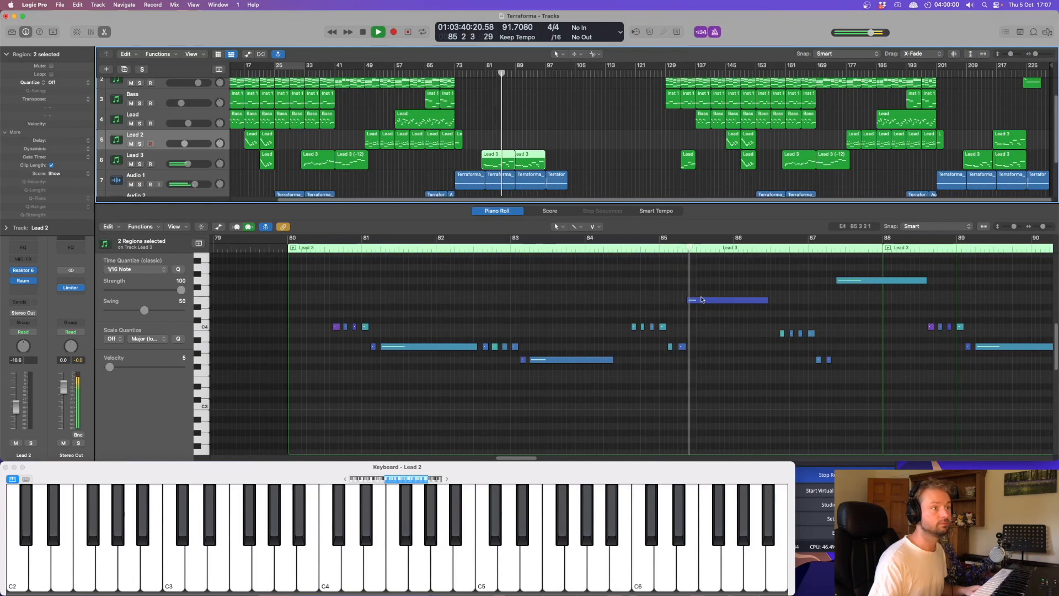
pyautogui.moveTo(701, 300)
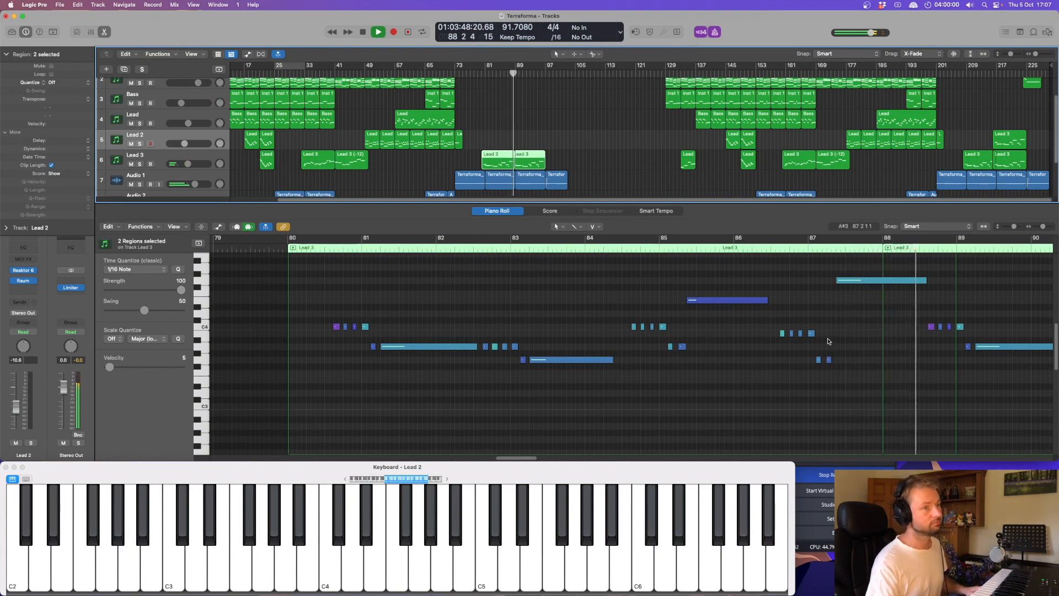
pyautogui.press('space')
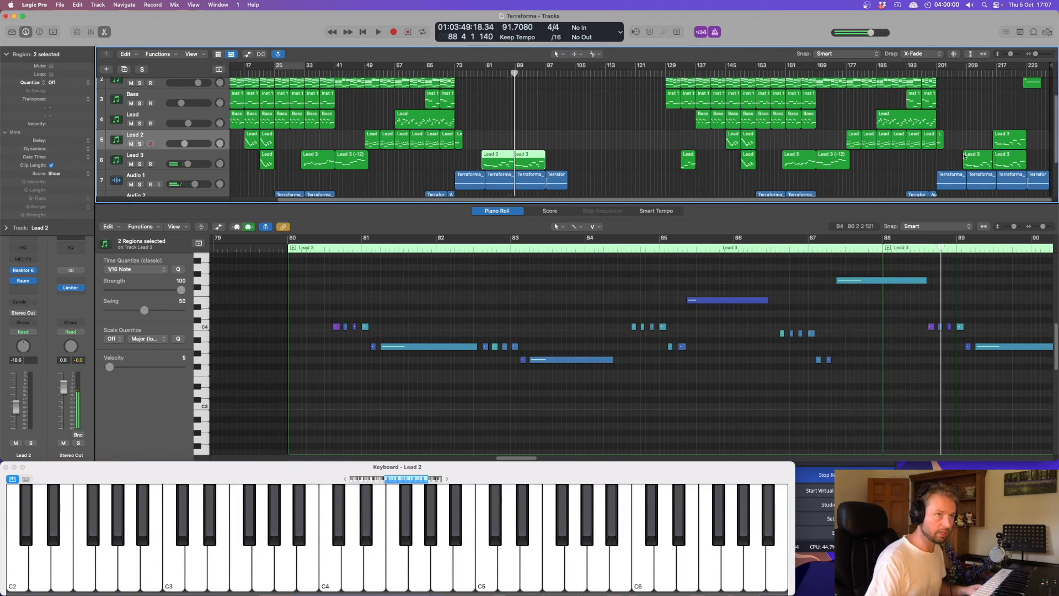
# Copy the Lead 3 region on the Lead 2 track from bar 216 to bar 88 and play it with the other layers to about bar 91
pyautogui.click(1007, 145)
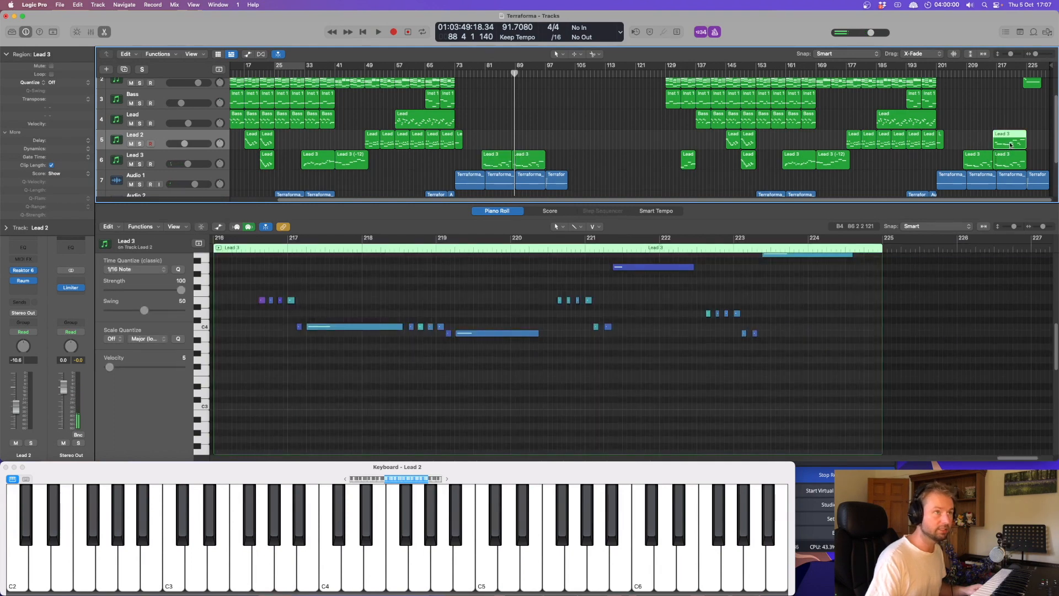
pyautogui.moveTo(1011, 145); pyautogui.dragTo(529, 149)
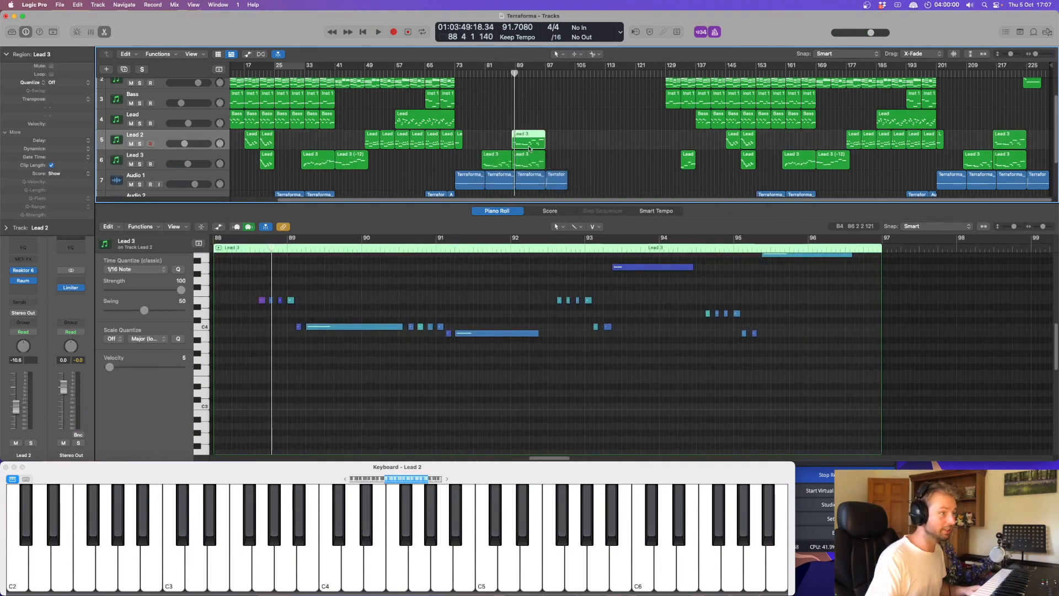
pyautogui.click(590, 158)
pyautogui.click(528, 144)
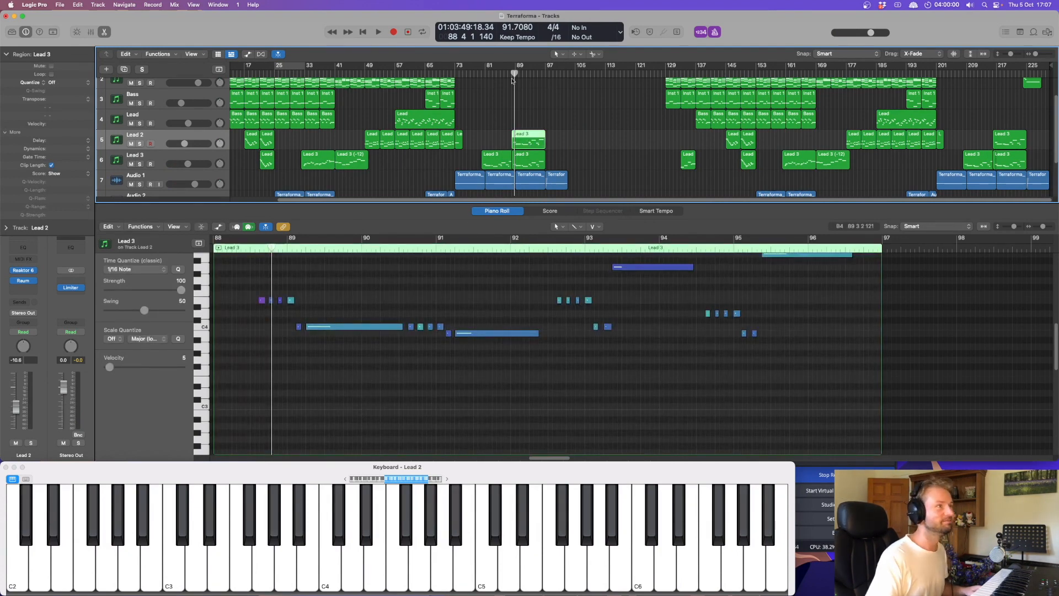
pyautogui.press('space')
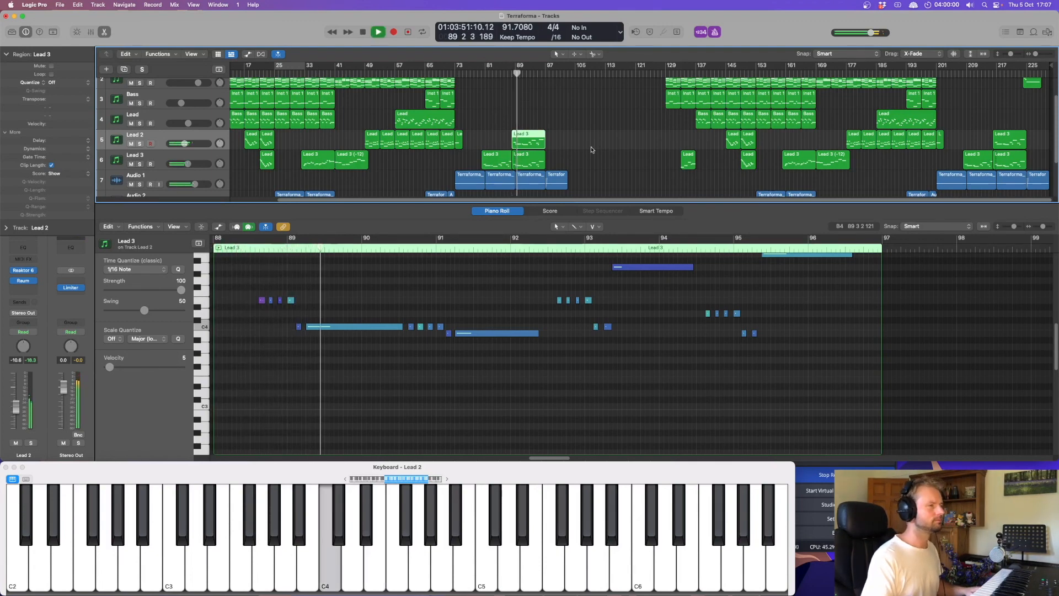
pyautogui.scroll(3, 593, 143)
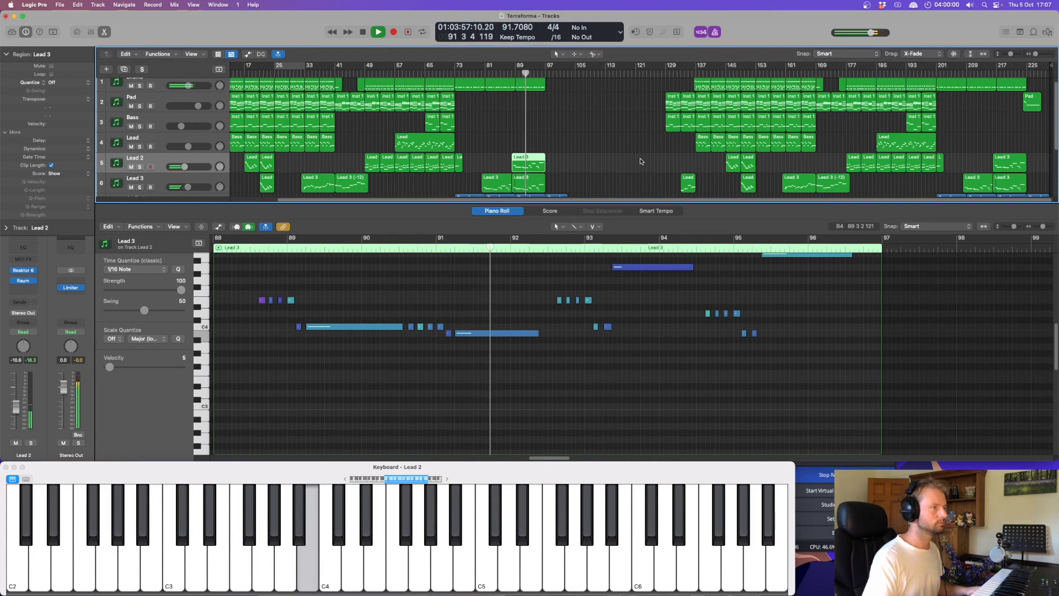
pyautogui.press('space')
pyautogui.scroll(1, 662, 138)
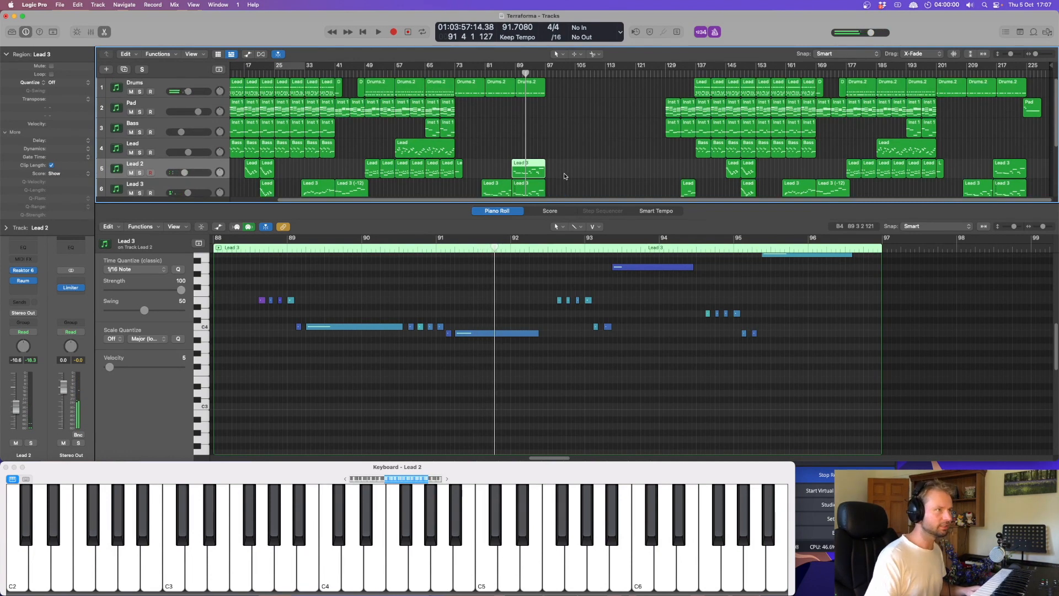
# Copy the last Pad region from bar 224 to bar 97 and play the transition into it from about bar 95
pyautogui.click(1035, 112)
pyautogui.moveTo(1034, 111); pyautogui.dragTo(556, 109)
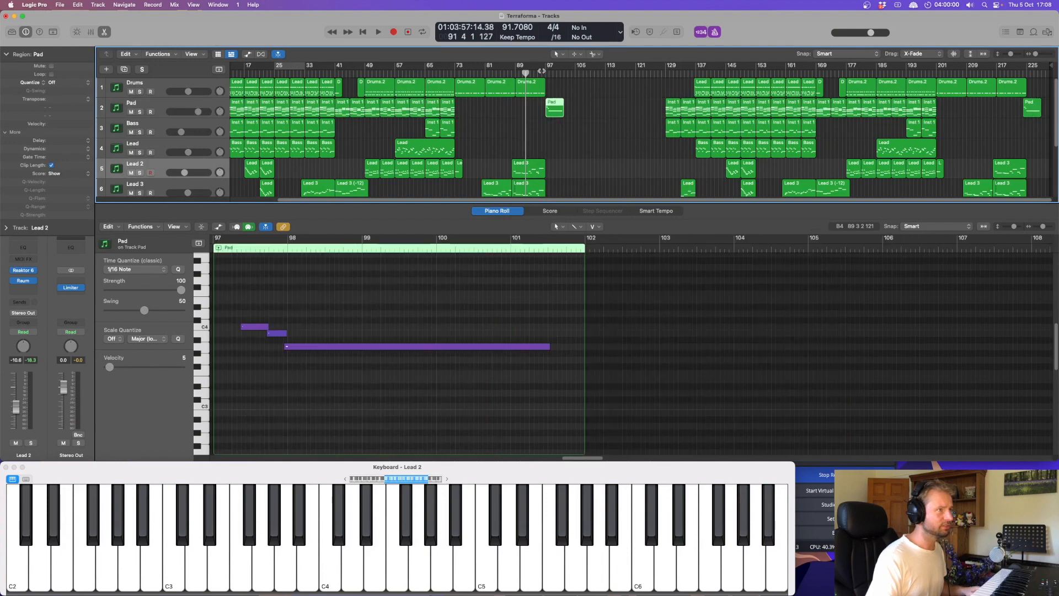
pyautogui.click(543, 69)
pyautogui.press('space')
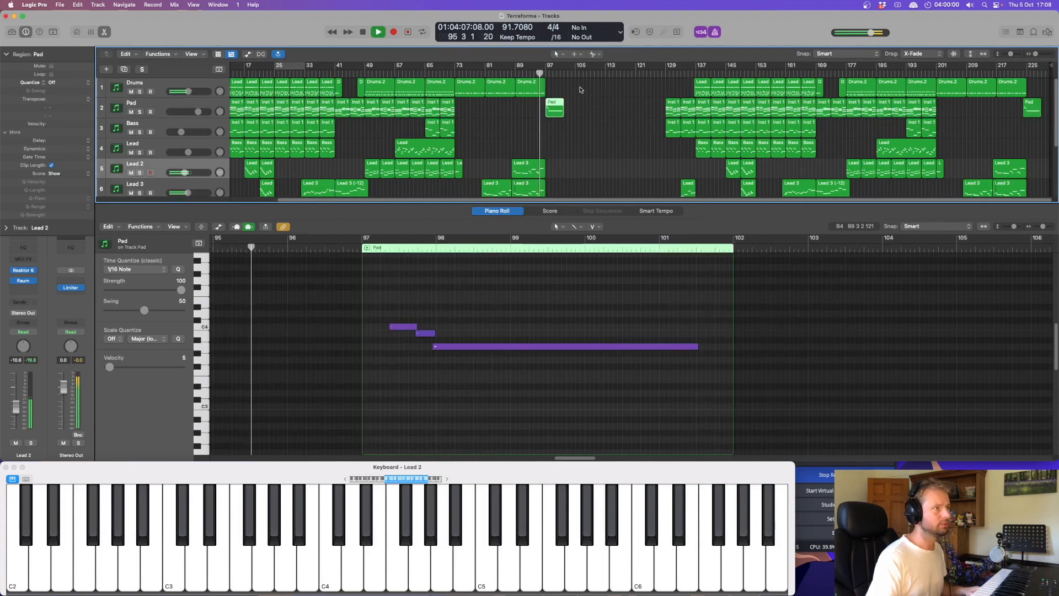
pyautogui.press('space')
pyautogui.press('space')
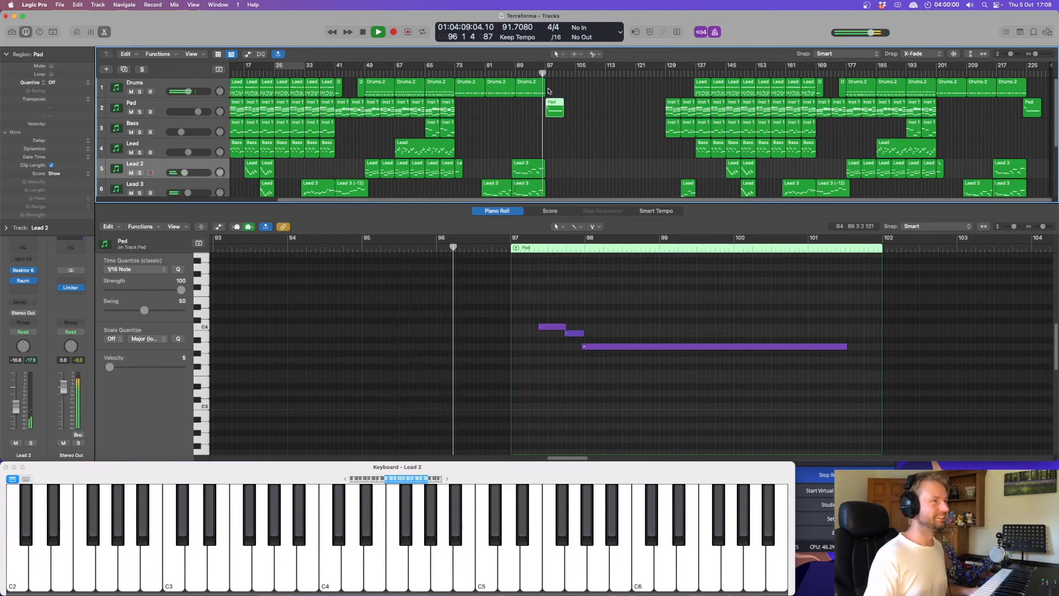
pyautogui.press('space')
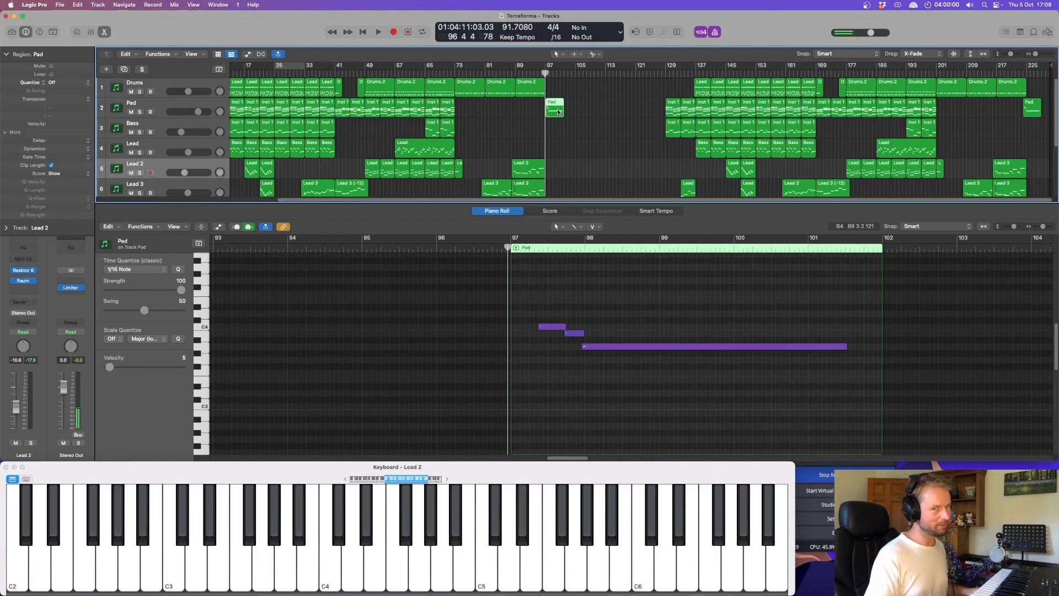
# Move the copied Pad region one bar earlier to bar 96, and play it to about bar 101 with the metronome turned off
pyautogui.moveTo(558, 112); pyautogui.dragTo(554, 112)
pyautogui.press('space')
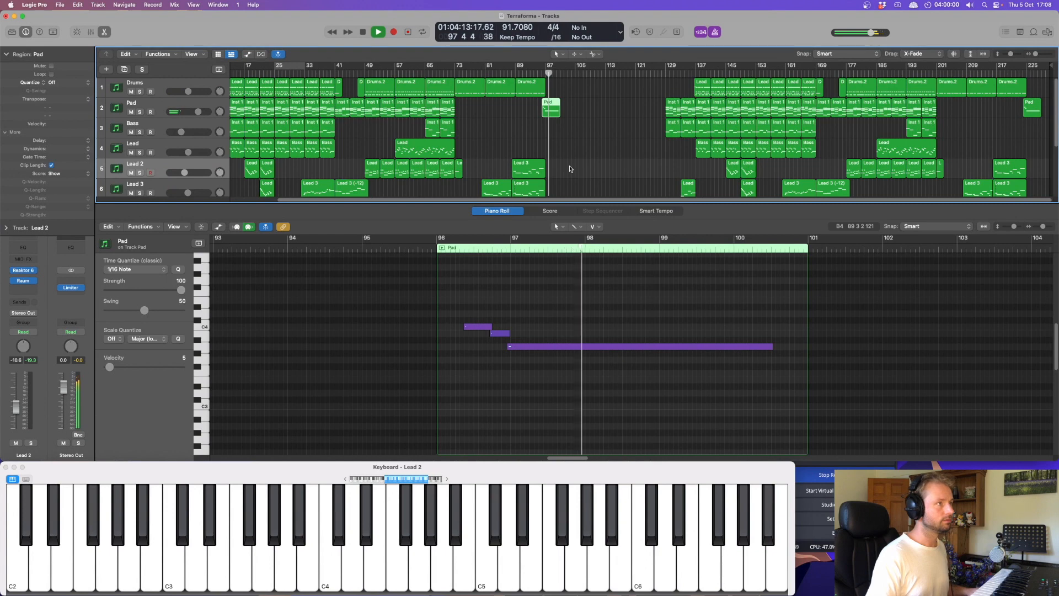
pyautogui.click(714, 31)
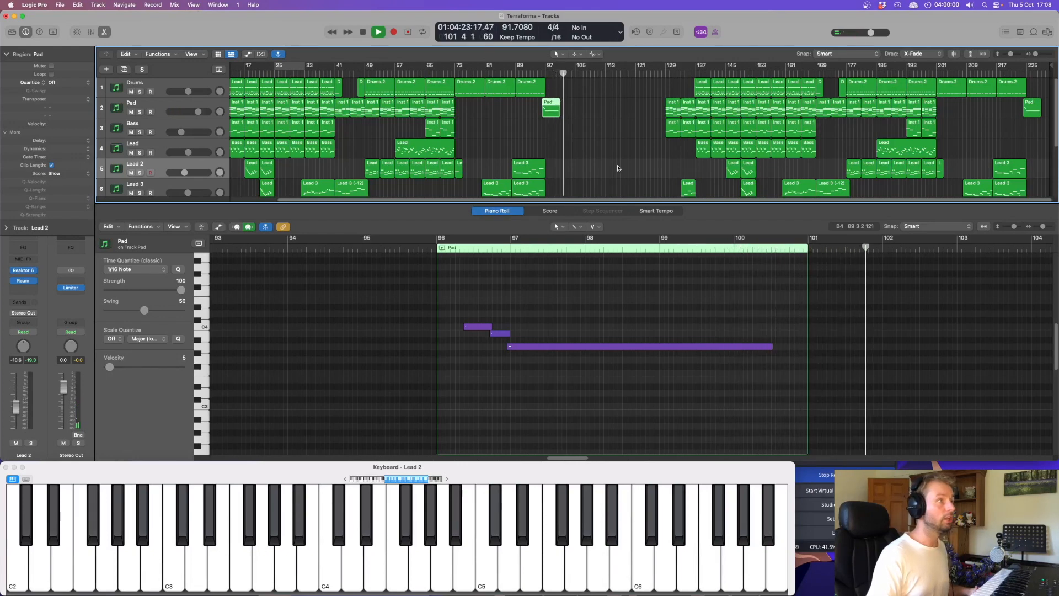
pyautogui.press('space')
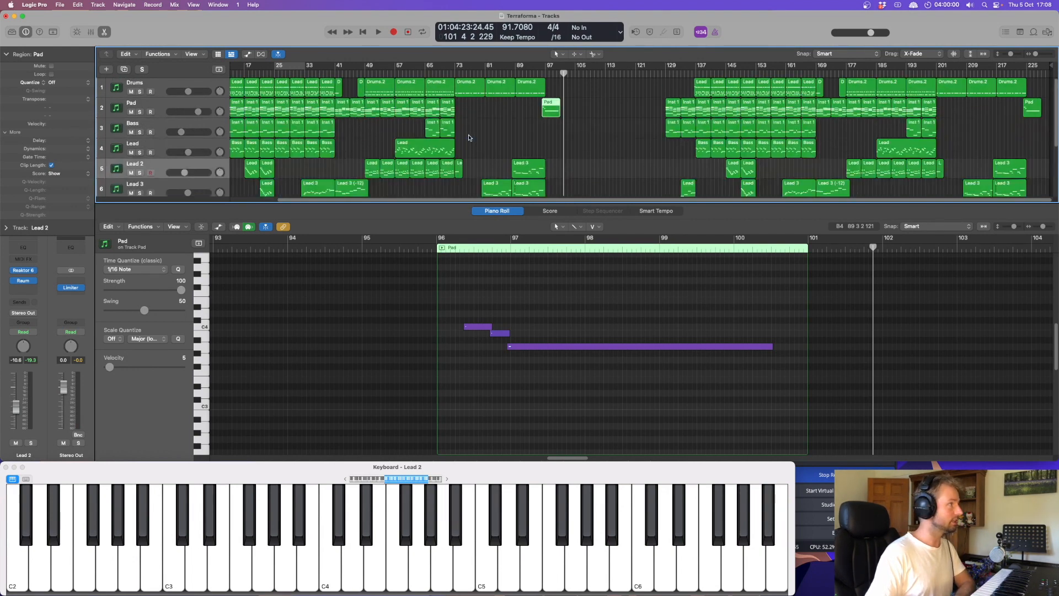
# Examine the Form sample, speed and motion settings in the Reaktor 6 instruments of the Pad and Bass tracks
pyautogui.click(195, 86)
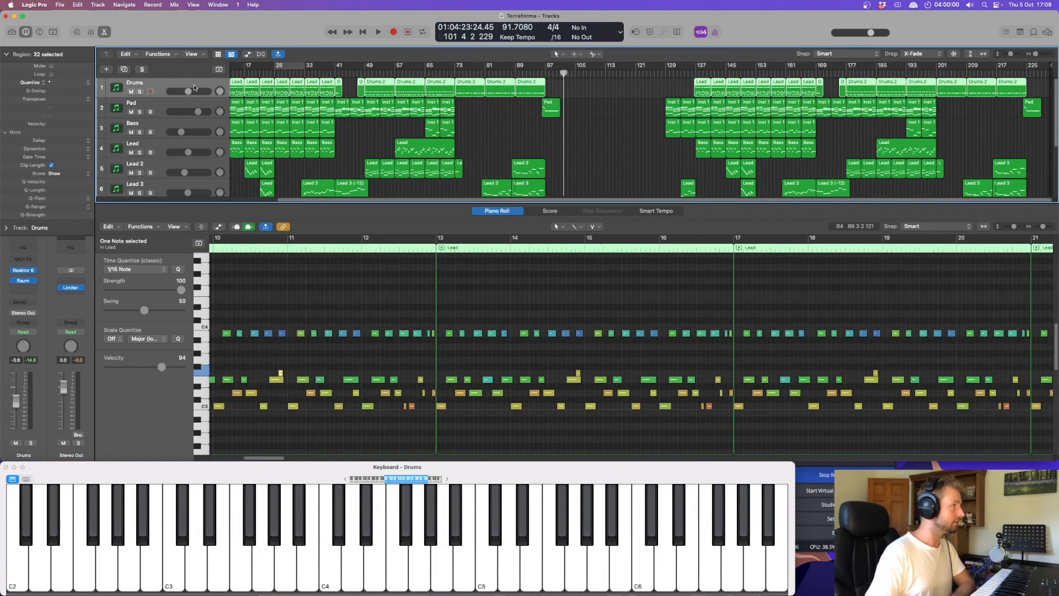
pyautogui.click(170, 106)
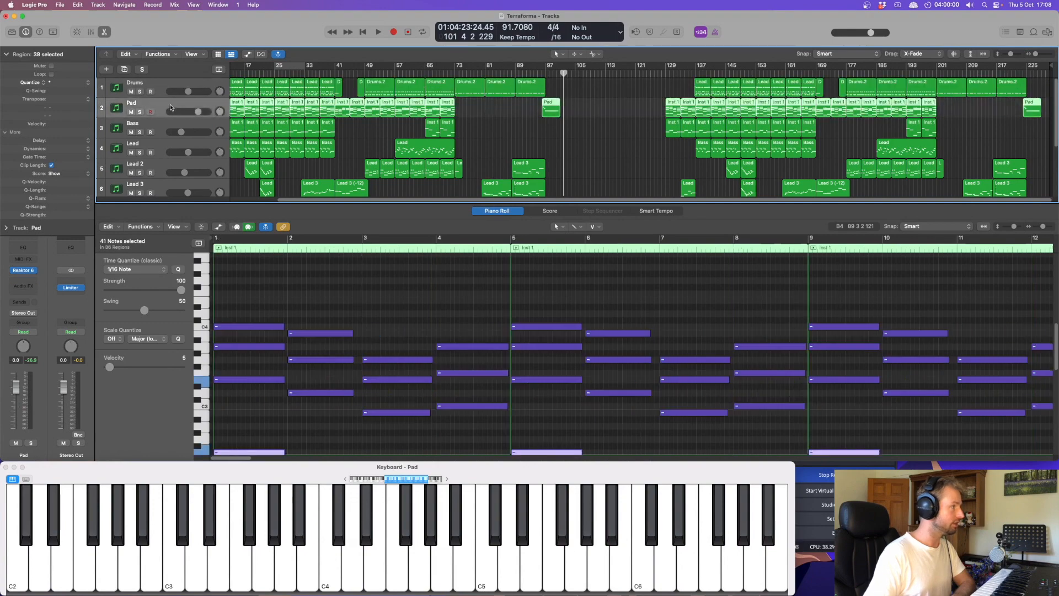
pyautogui.click(23, 270)
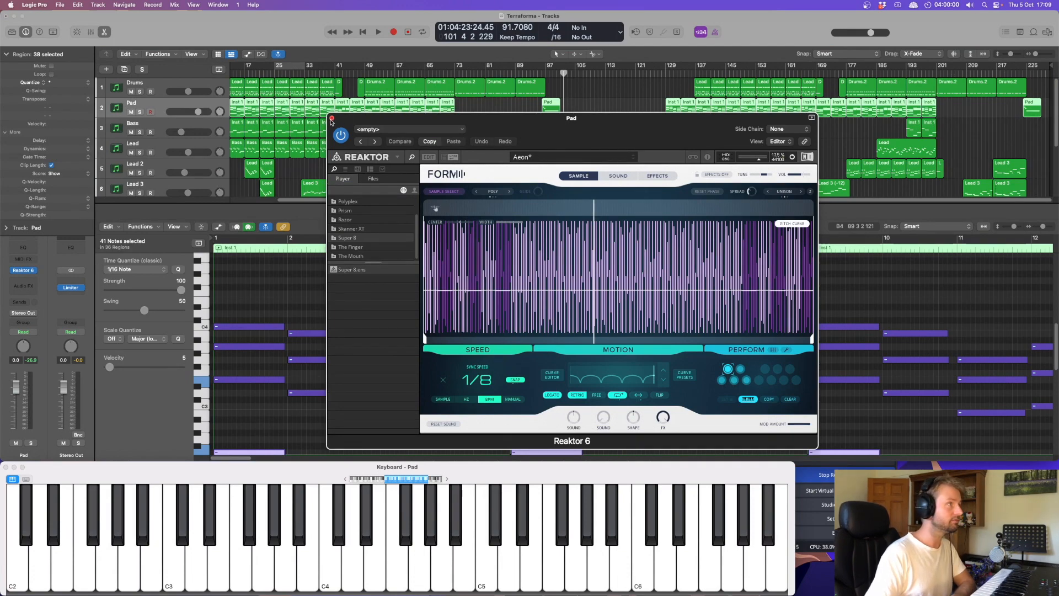
pyautogui.click(331, 118)
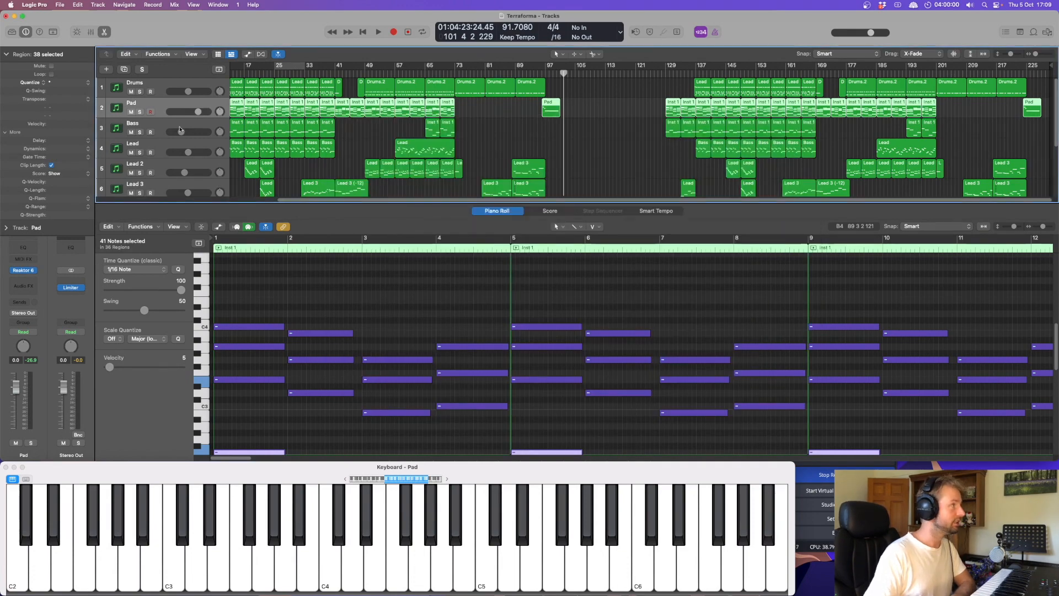
pyautogui.click(179, 122)
pyautogui.click(22, 270)
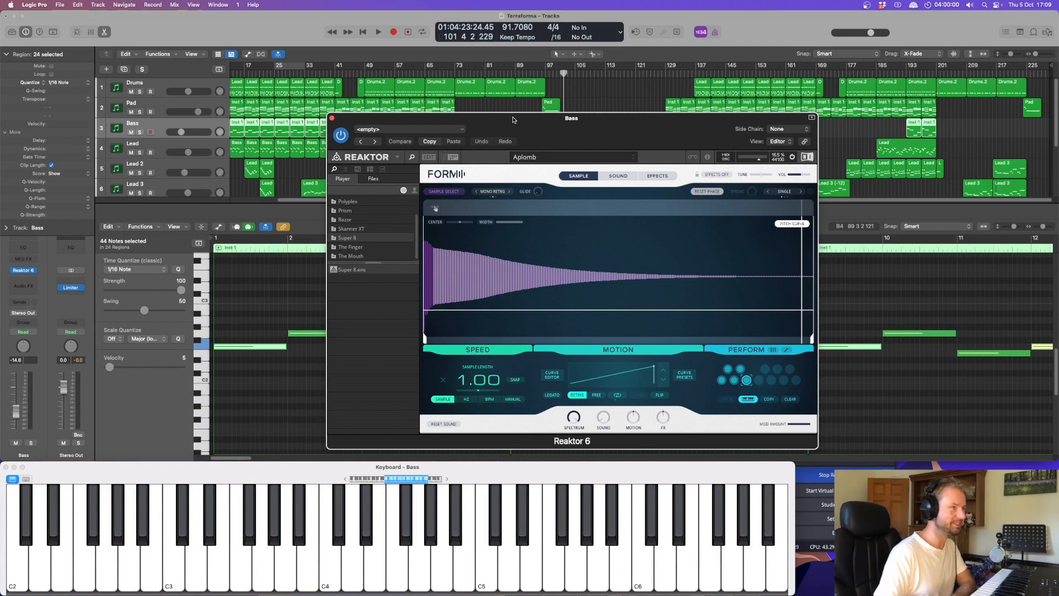
pyautogui.click(332, 118)
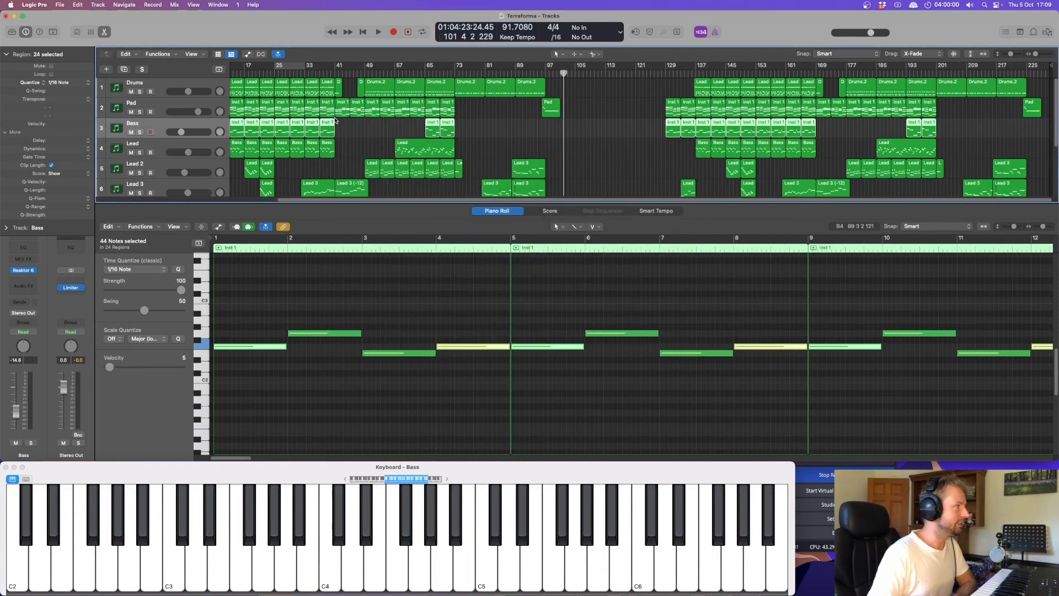
# Examine the Kontour patches in the Reaktor 6 instruments of the Lead, Lead 2 and Lead 3 tracks
pyautogui.click(207, 146)
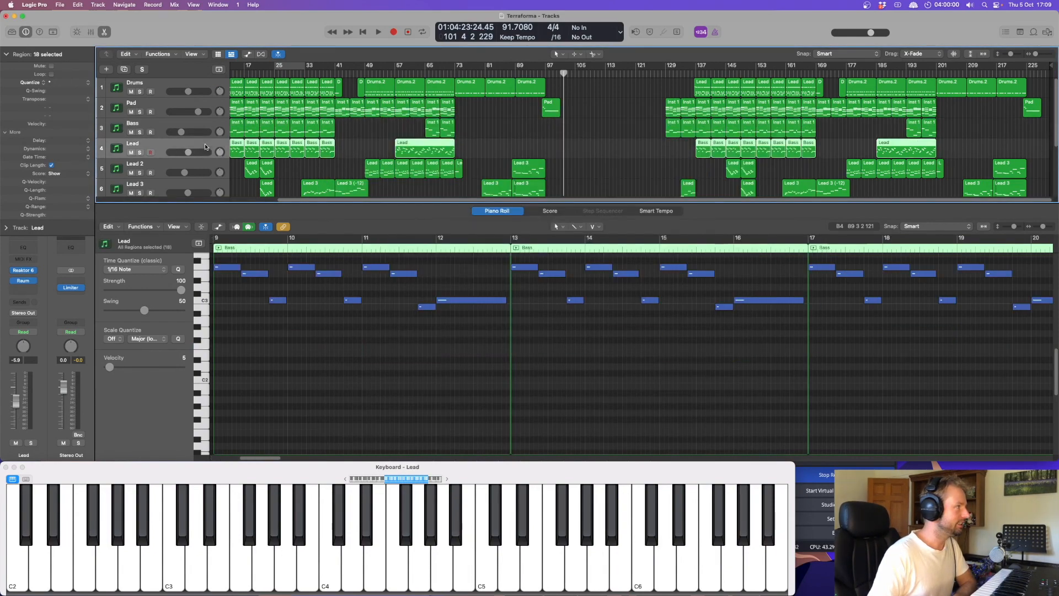
pyautogui.click(24, 270)
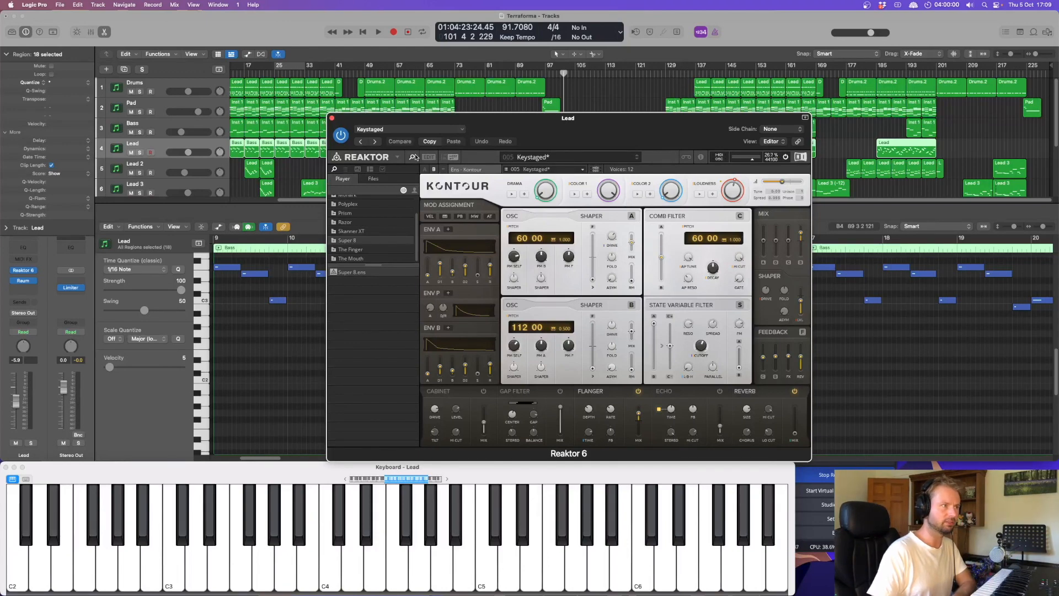
pyautogui.click(332, 118)
pyautogui.click(143, 166)
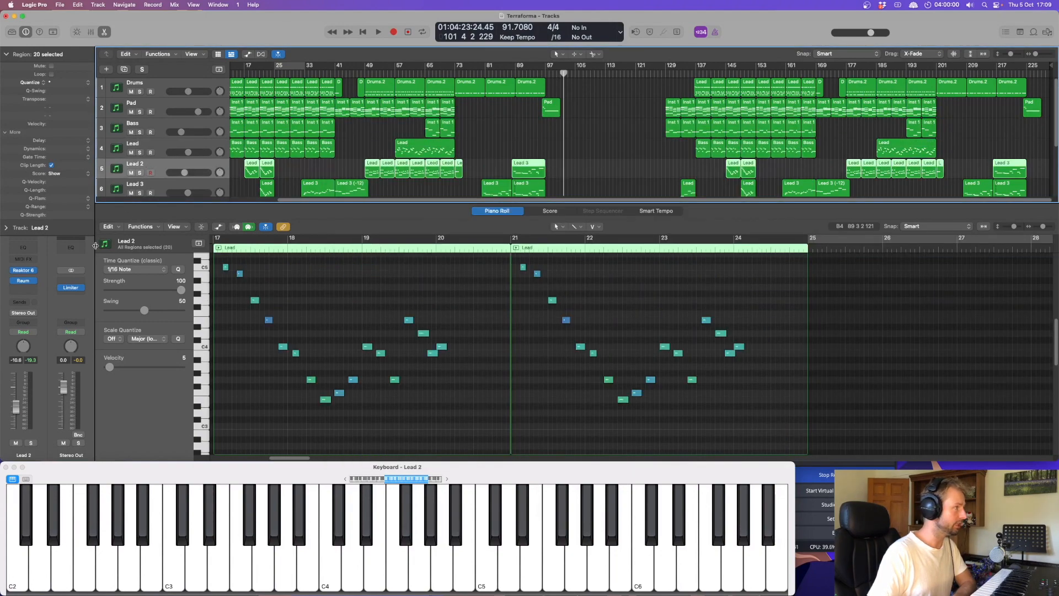
pyautogui.click(23, 270)
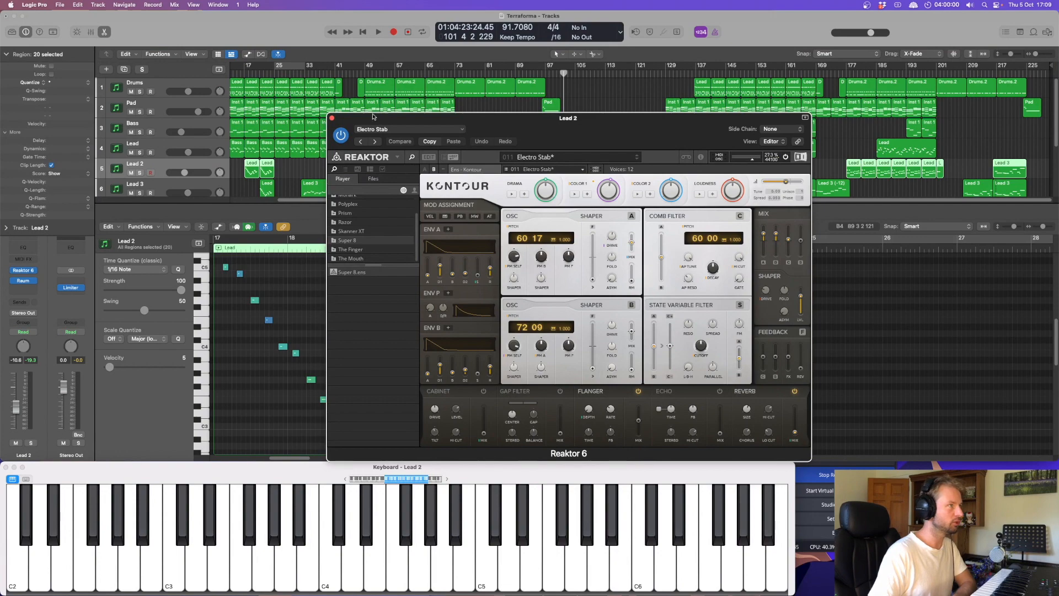
pyautogui.click(332, 117)
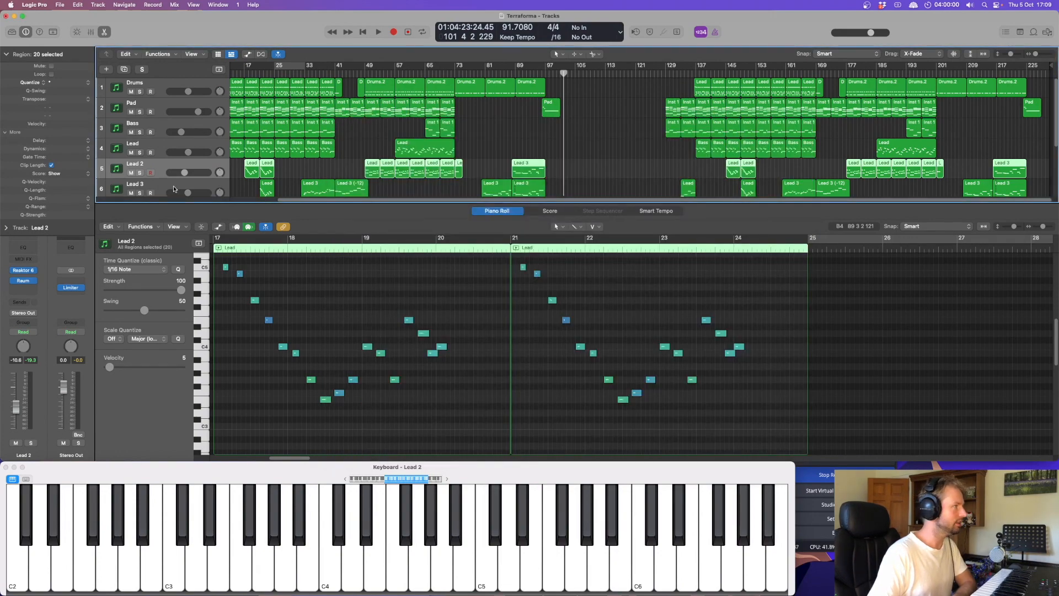
pyautogui.click(174, 189)
pyautogui.click(25, 270)
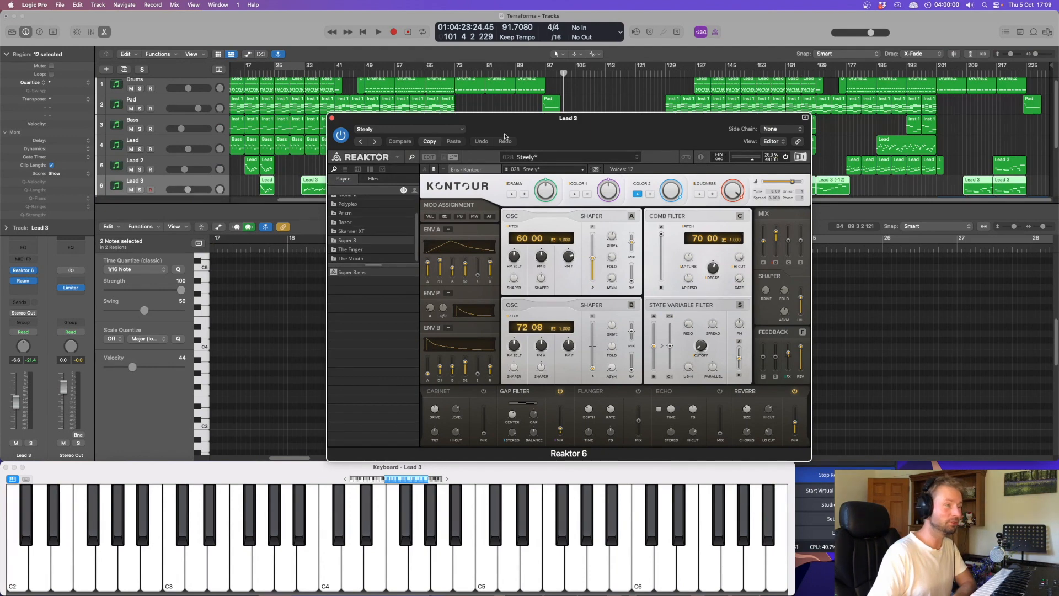
pyautogui.click(332, 120)
# Review the rebuilt arrangement across the whole track stack, from Drums down to Audio 2
pyautogui.scroll(-2, 541, 132)
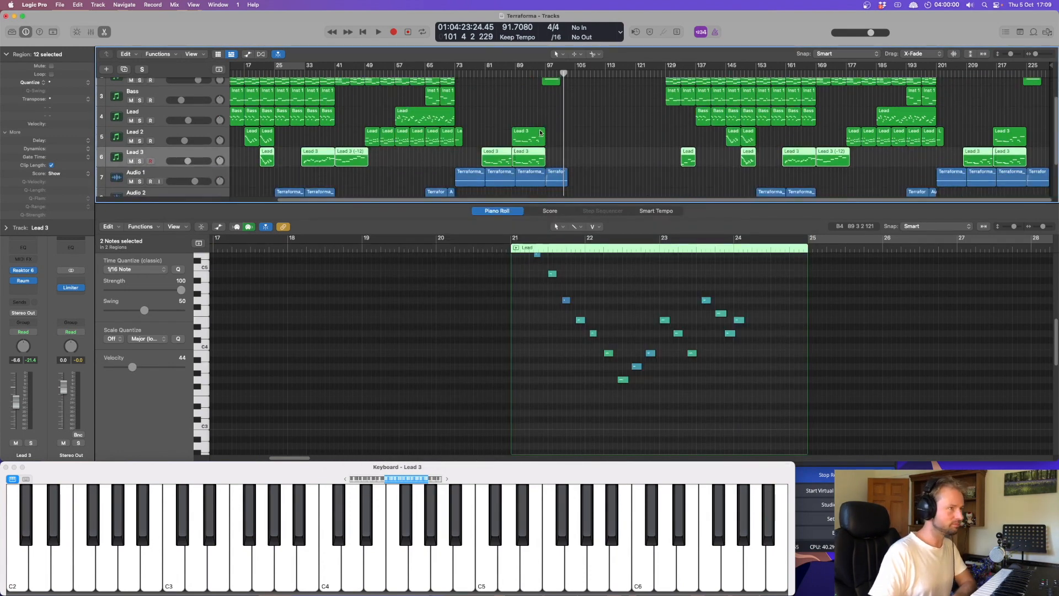
pyautogui.scroll(-2, 540, 133)
pyautogui.scroll(5, 540, 133)
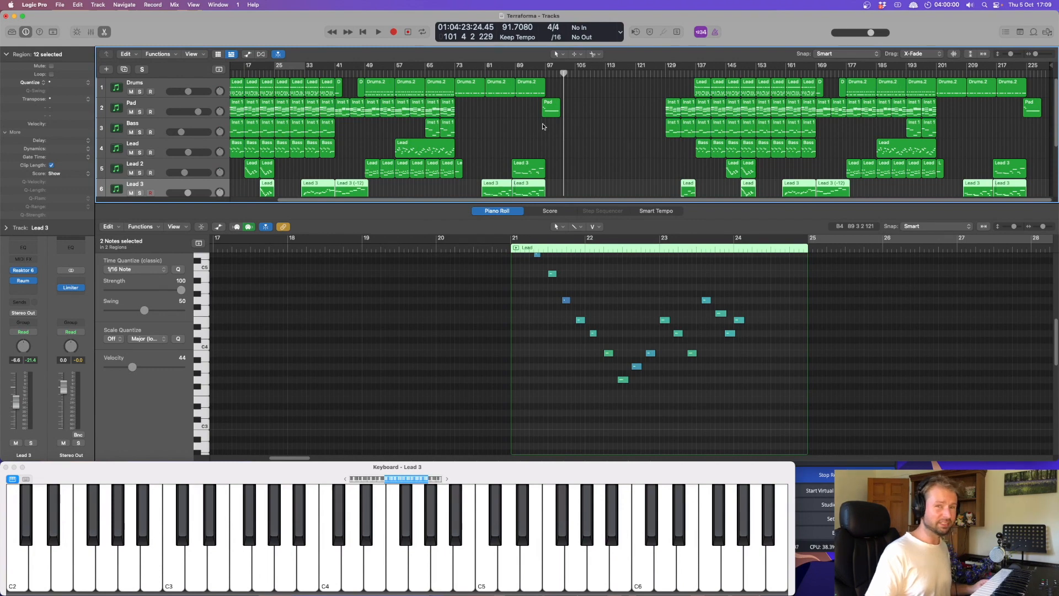
pyautogui.scroll(-2, 548, 134)
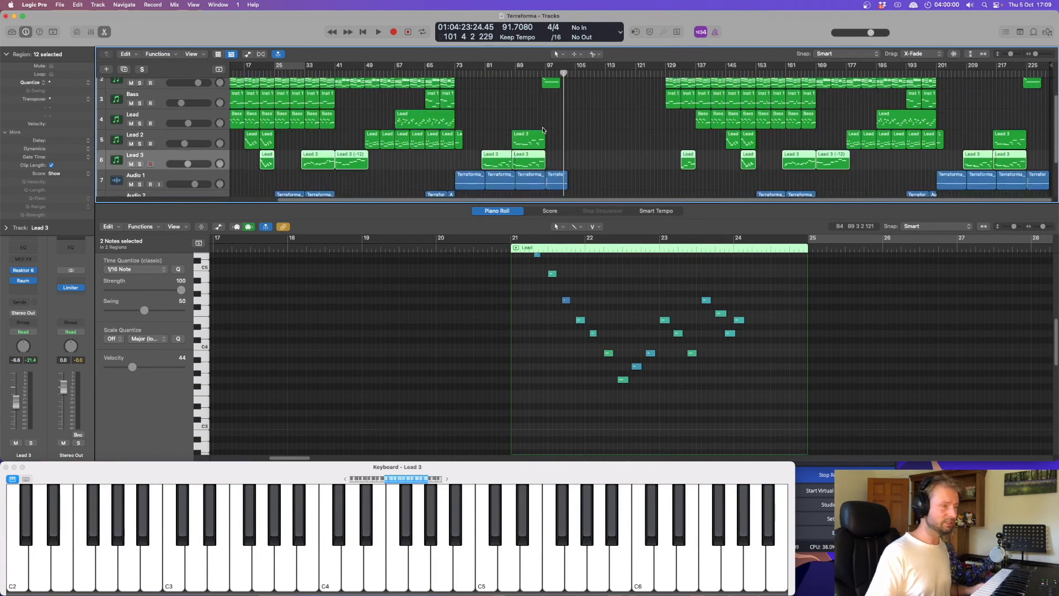
pyautogui.scroll(2, 546, 133)
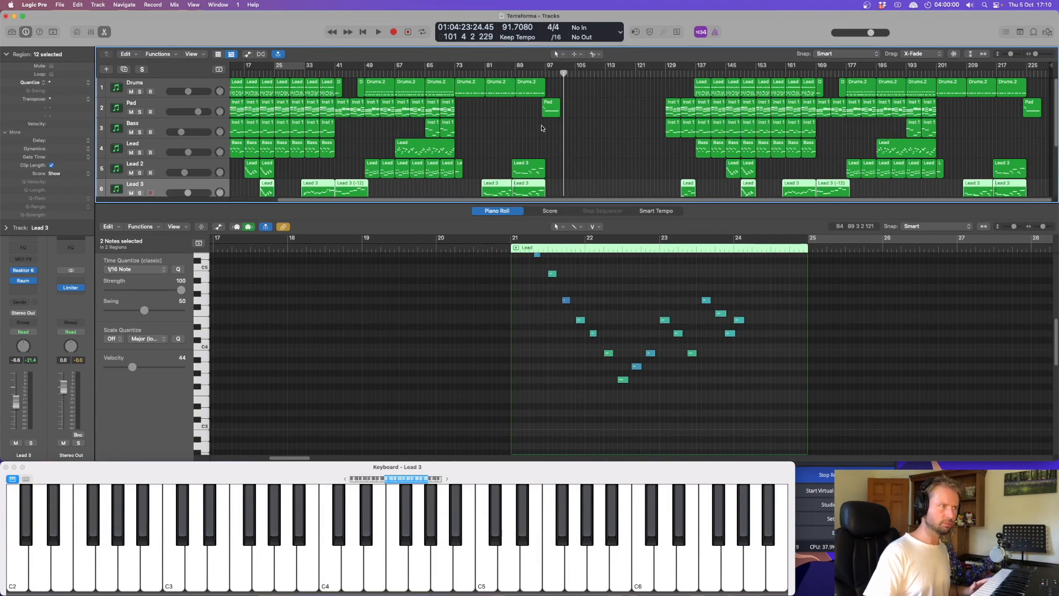
pyautogui.scroll(-3, 538, 130)
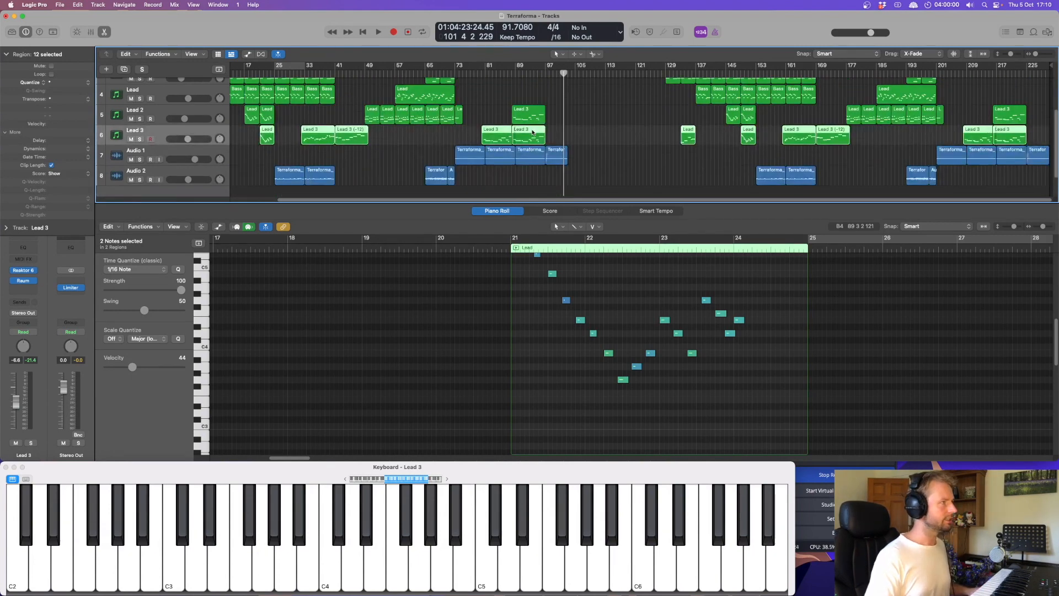
pyautogui.scroll(3, 531, 132)
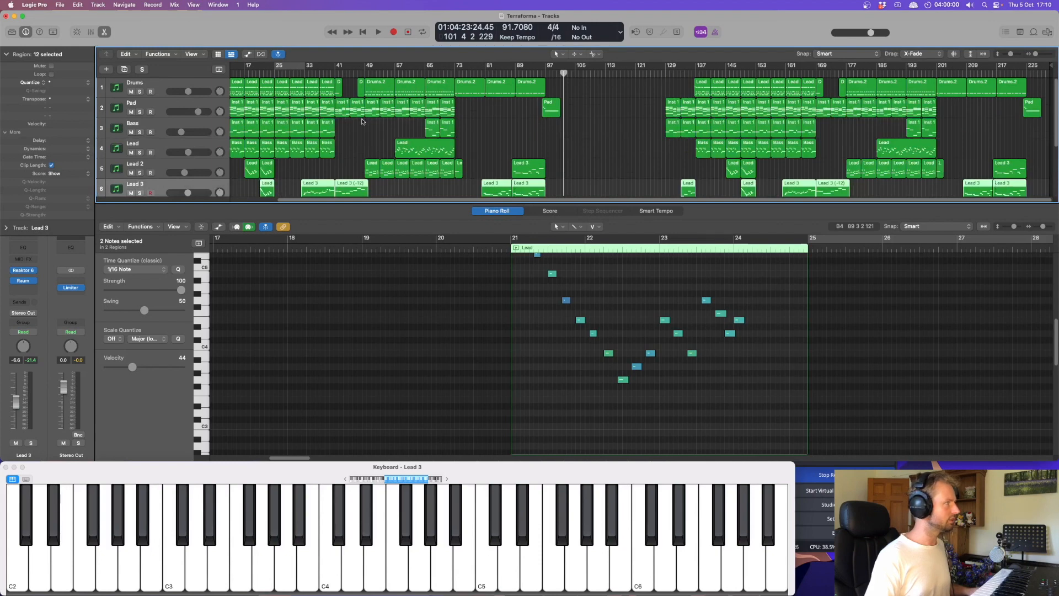
# Go through the Pad, Bass and lead tracks, examine the Raum reverb on Lead 3, and view the arrangement from bar 1
pyautogui.click(161, 105)
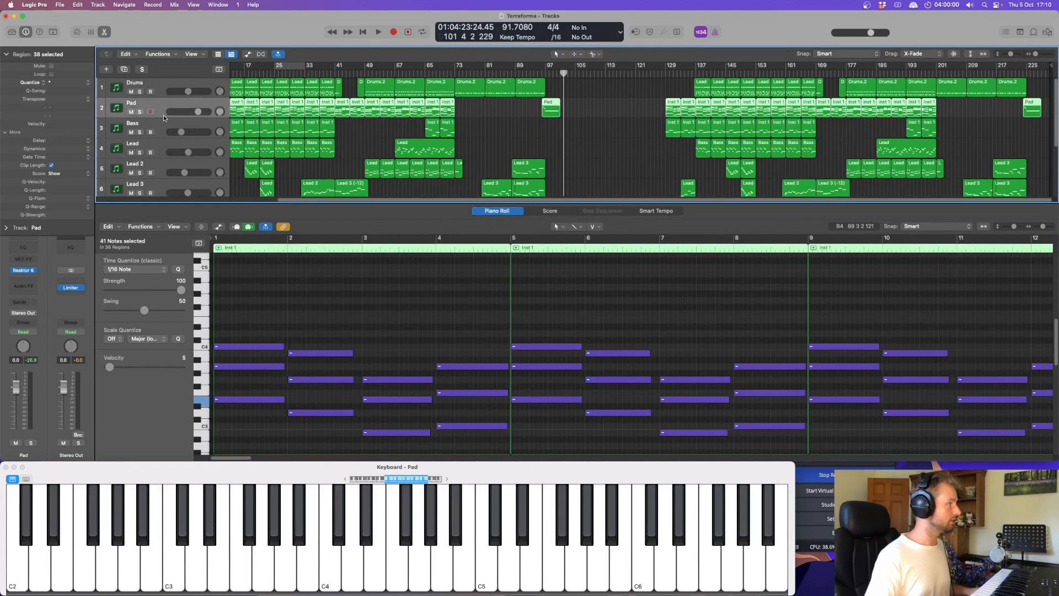
pyautogui.click(164, 126)
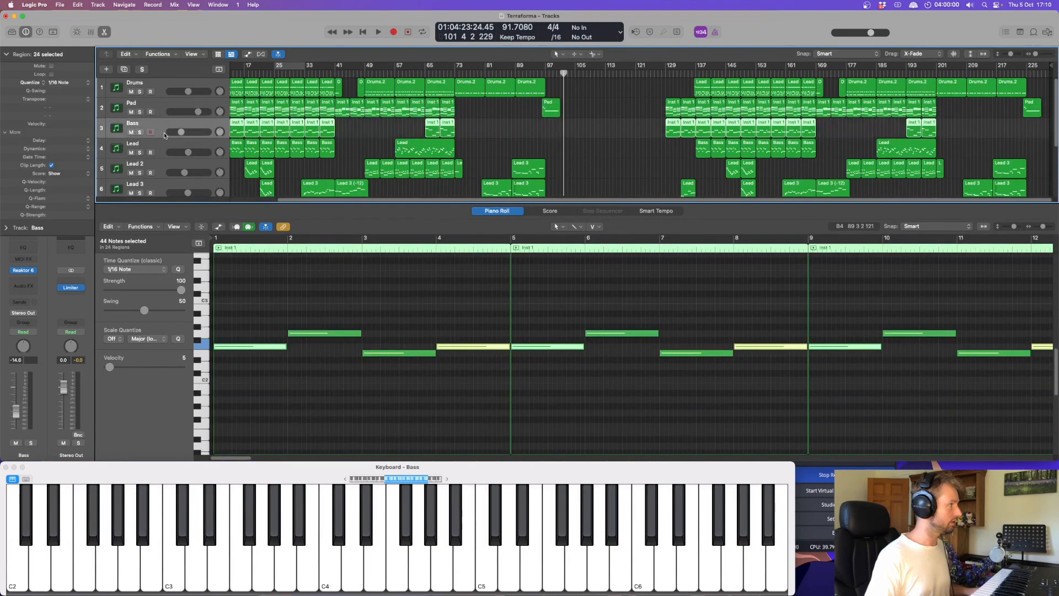
pyautogui.click(163, 146)
pyautogui.click(163, 163)
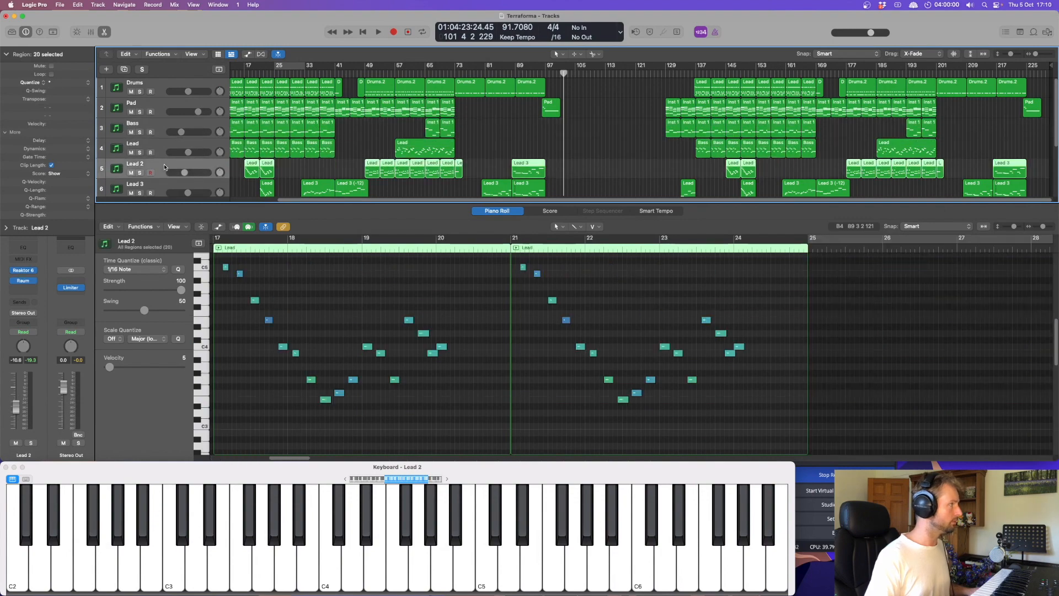
pyautogui.click(171, 180)
pyautogui.scroll(-2, 172, 182)
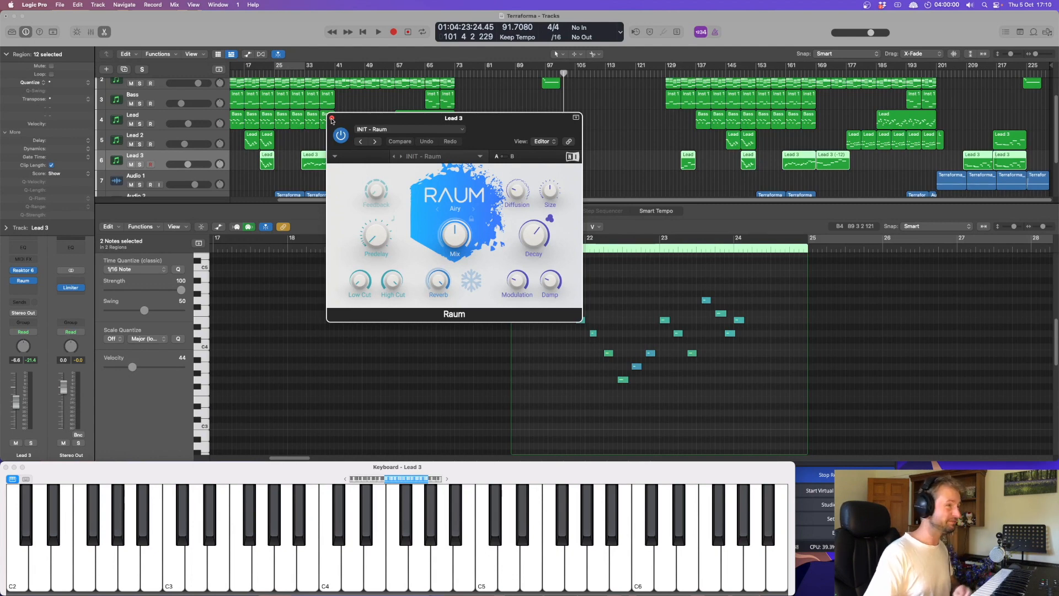
pyautogui.click(332, 118)
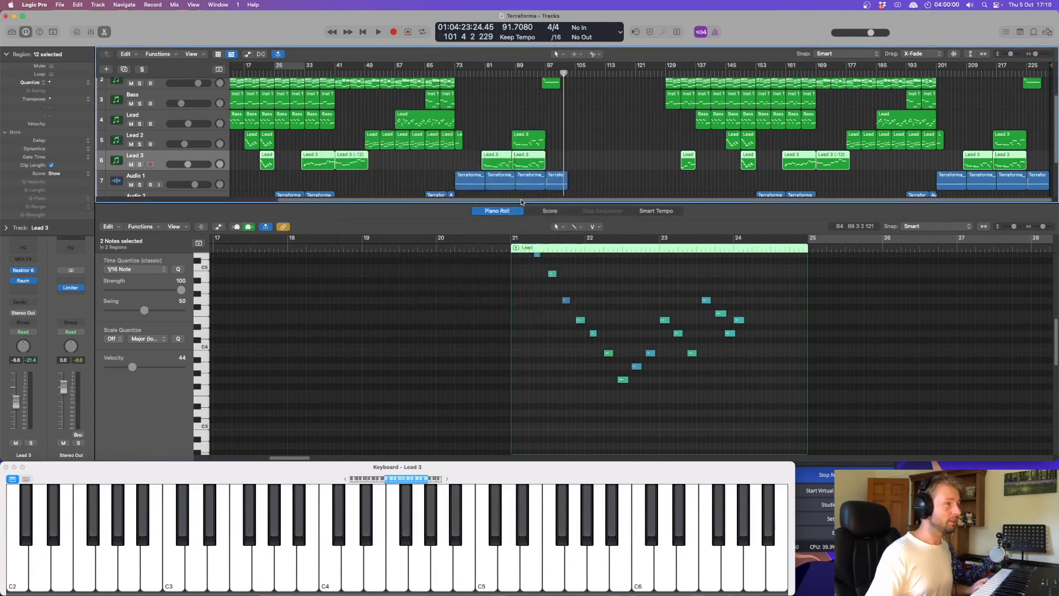
pyautogui.moveTo(521, 200); pyautogui.dragTo(451, 198)
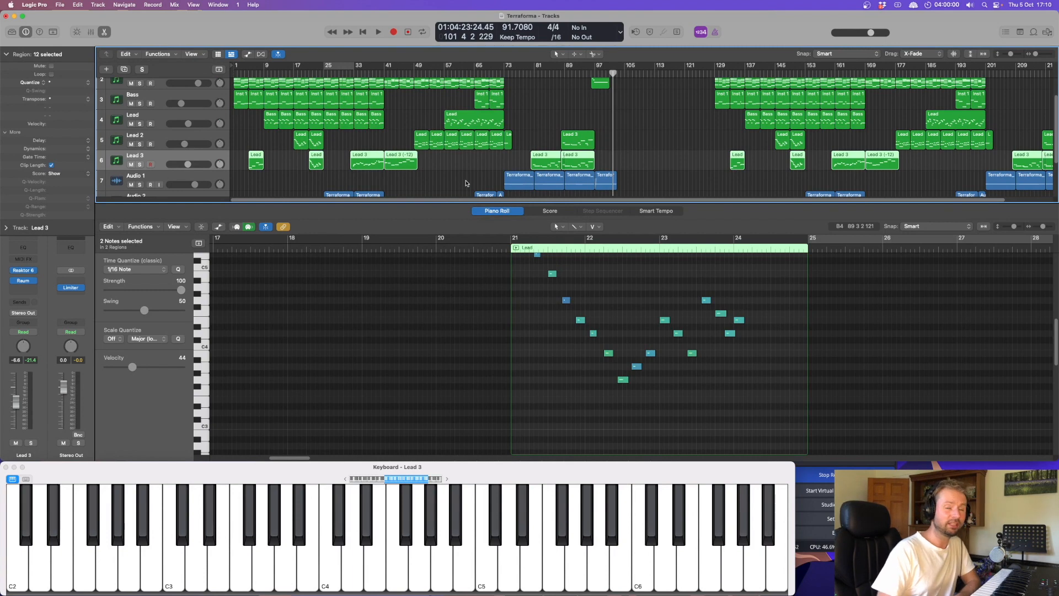